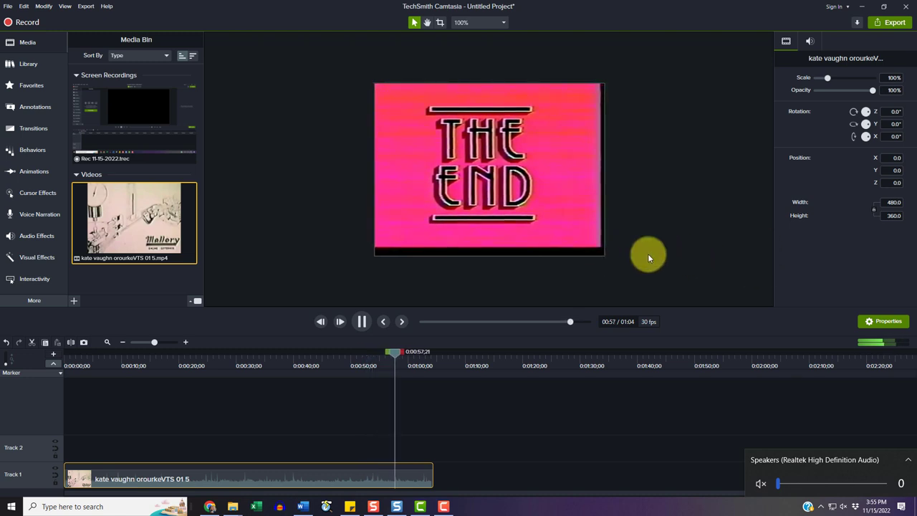
Pause the preview, rewind near 0:00, and select the 1:04 home-movie clip on Track 1.
click(361, 322)
drag(412, 352, 86, 369)
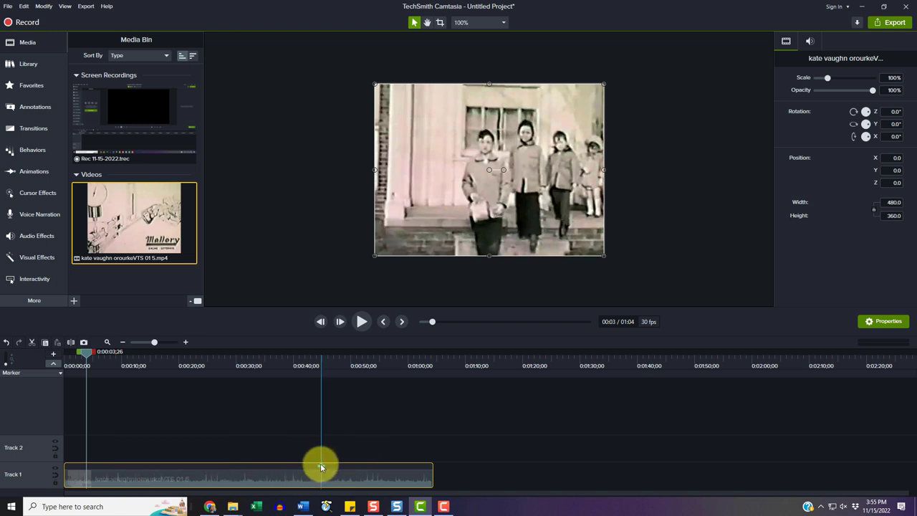
click(215, 427)
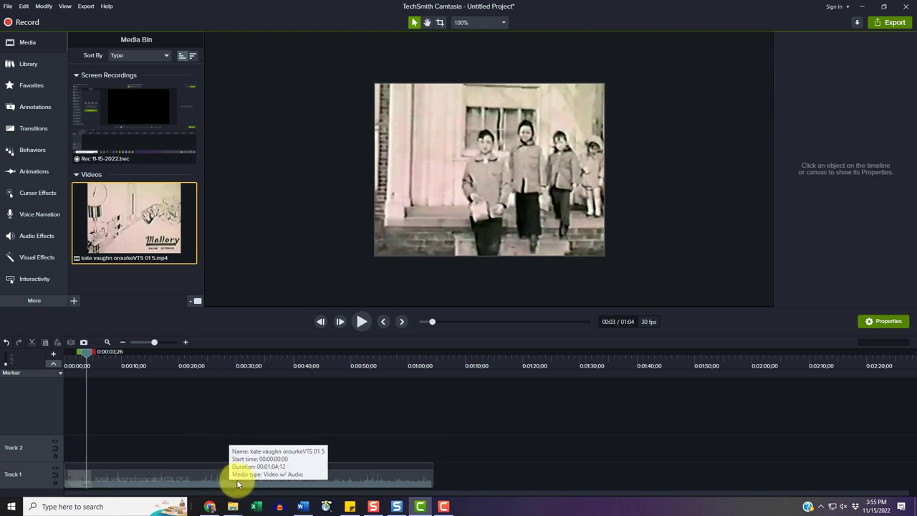
click(164, 480)
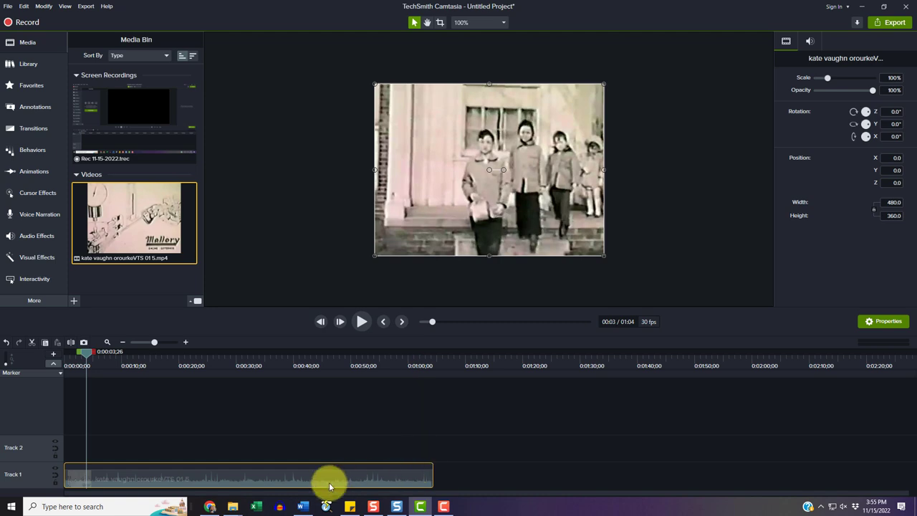
Add a Clip Speed effect to the Track 1 clip and set its duration minutes to 2.
right_click(263, 473)
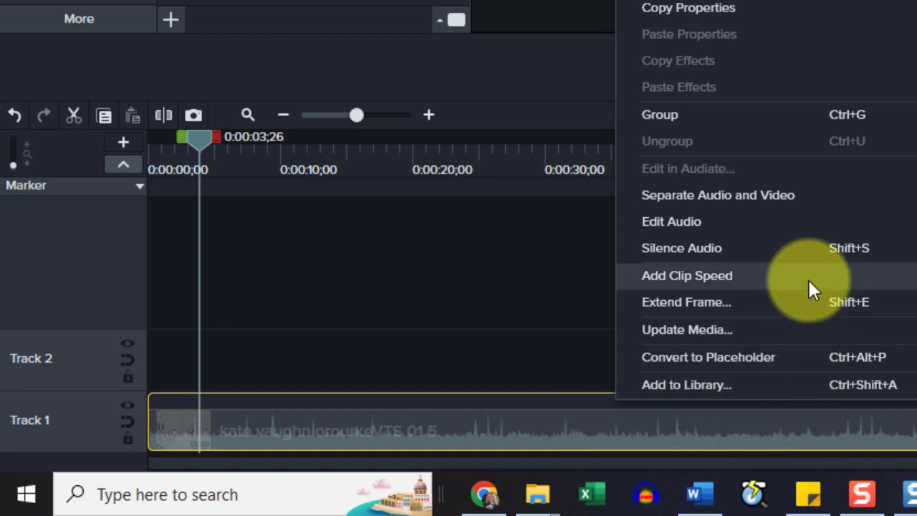
click(724, 275)
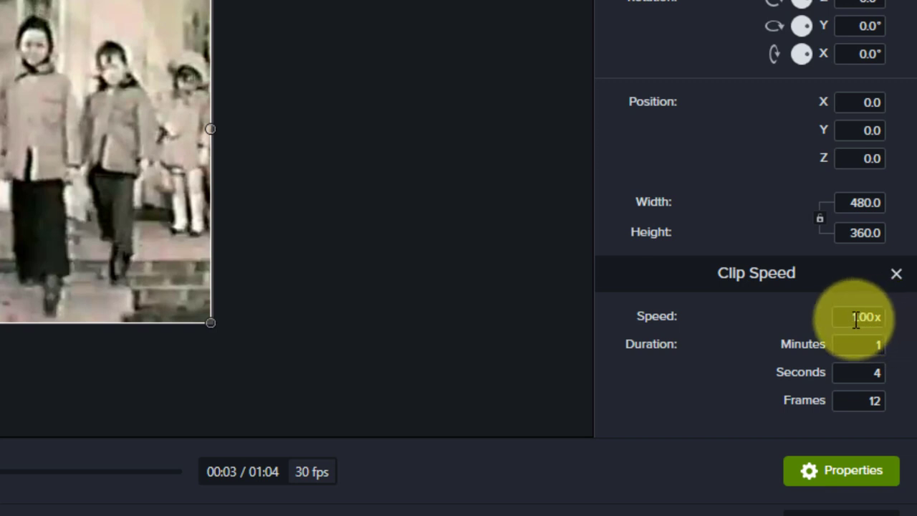
click(856, 321)
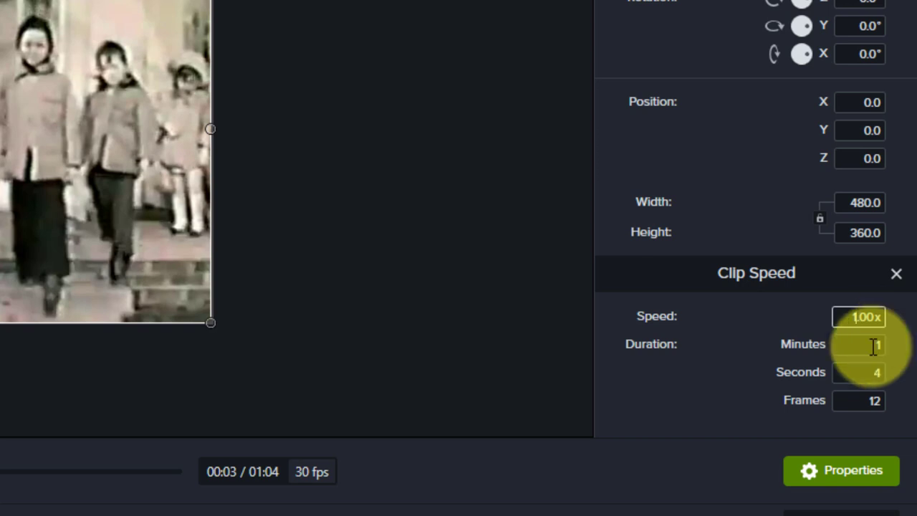
click(873, 346)
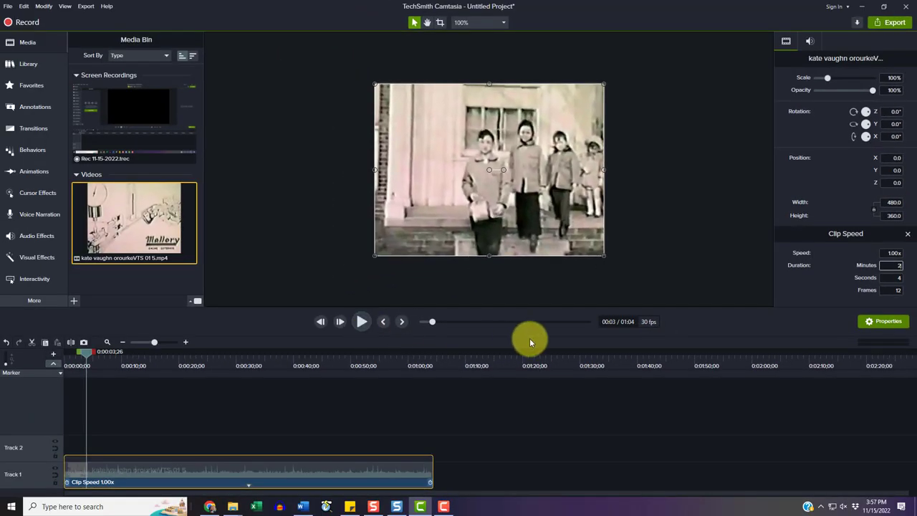
key(Return)
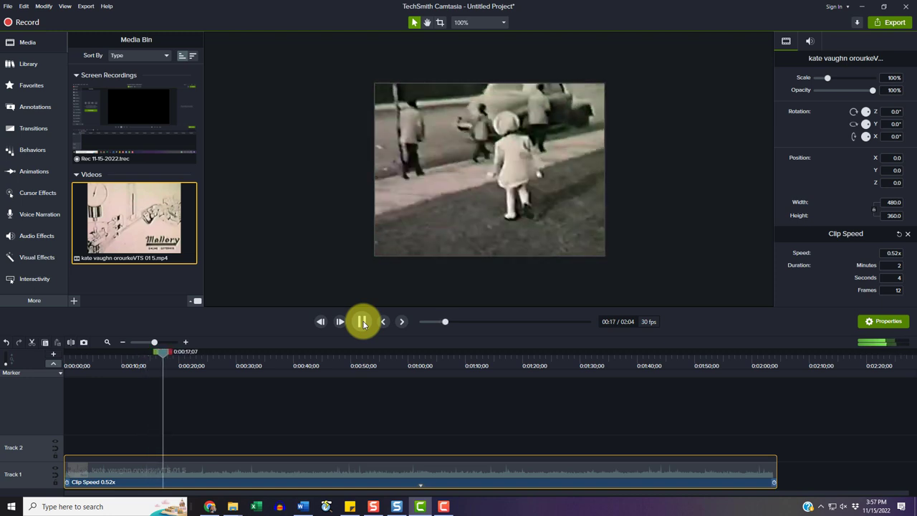
click(363, 322)
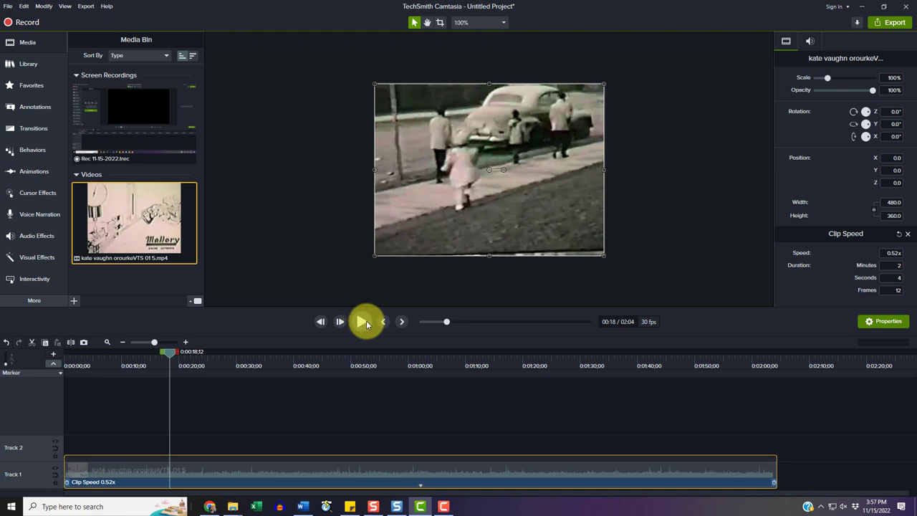
click(366, 323)
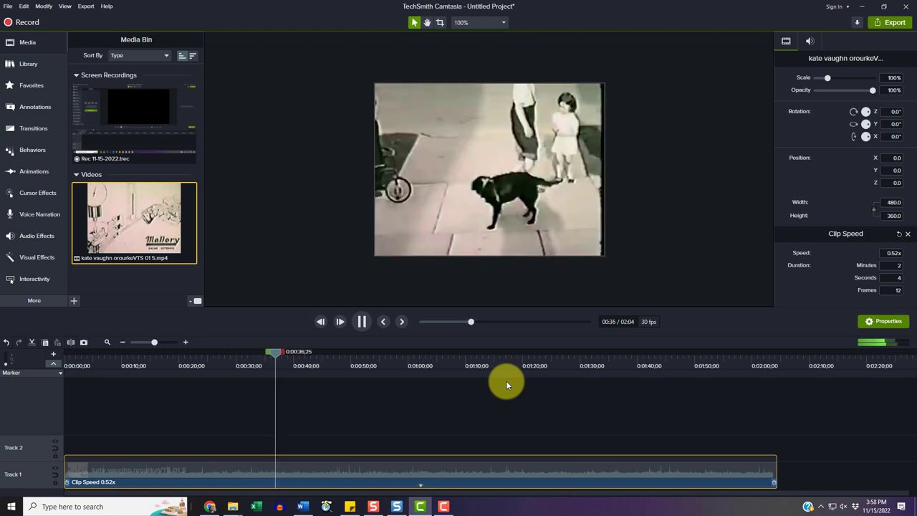
Retime the clip to 1 minute 50 seconds so it plays at 0.58x.
click(362, 322)
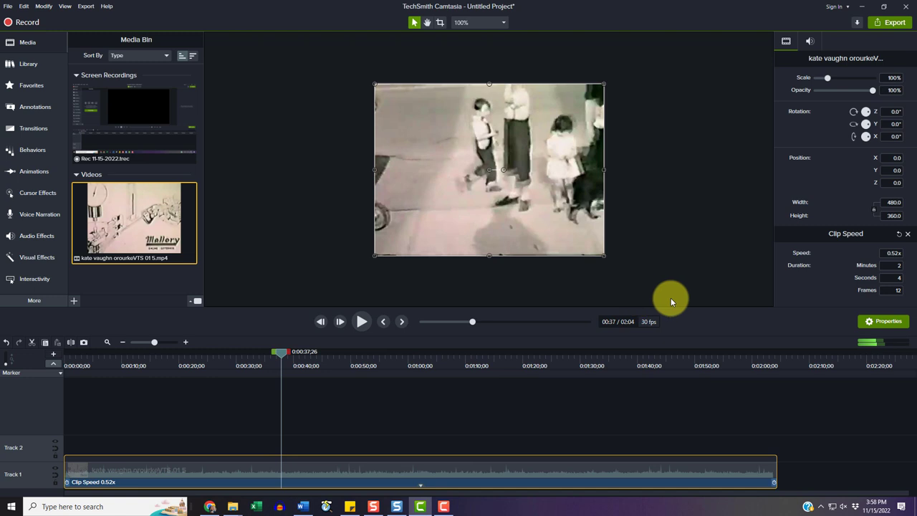
click(895, 278)
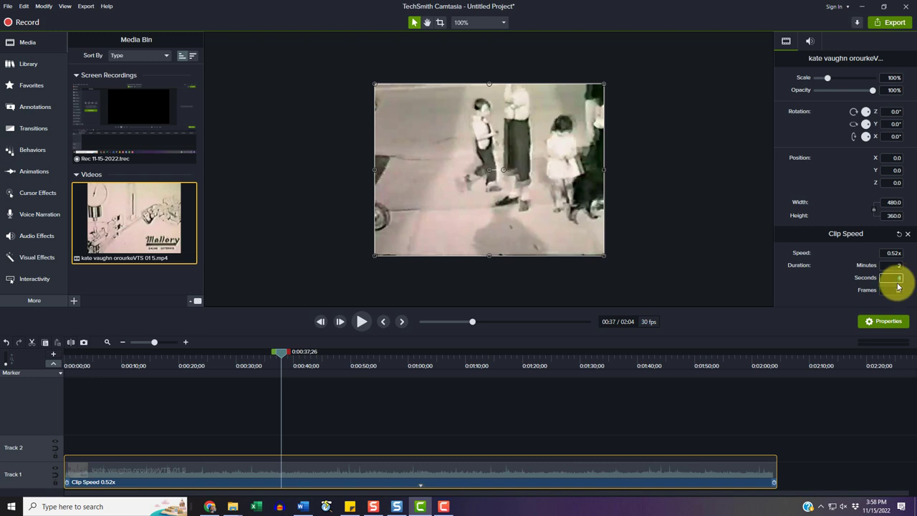
double_click(898, 265)
click(898, 278)
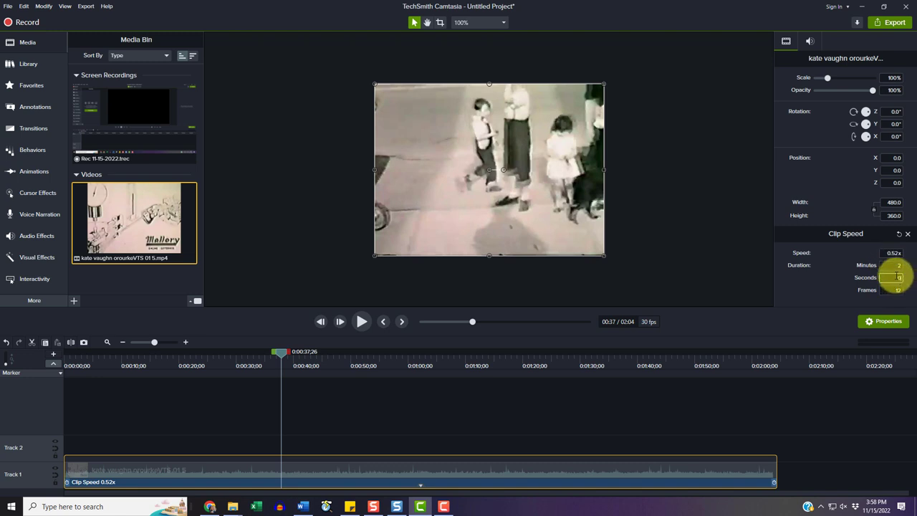
click(897, 265)
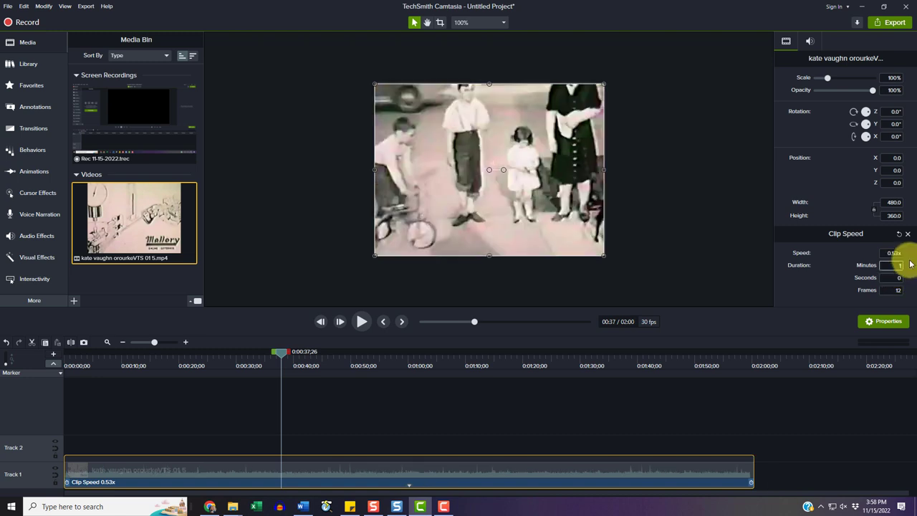
text(1)
click(898, 278)
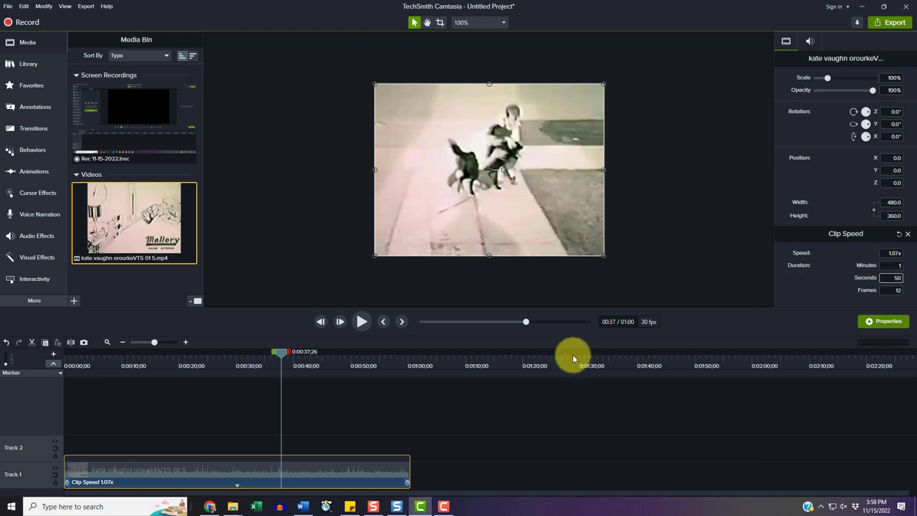
Preview the retimed clip briefly, then rewind the playhead to the start.
click(363, 323)
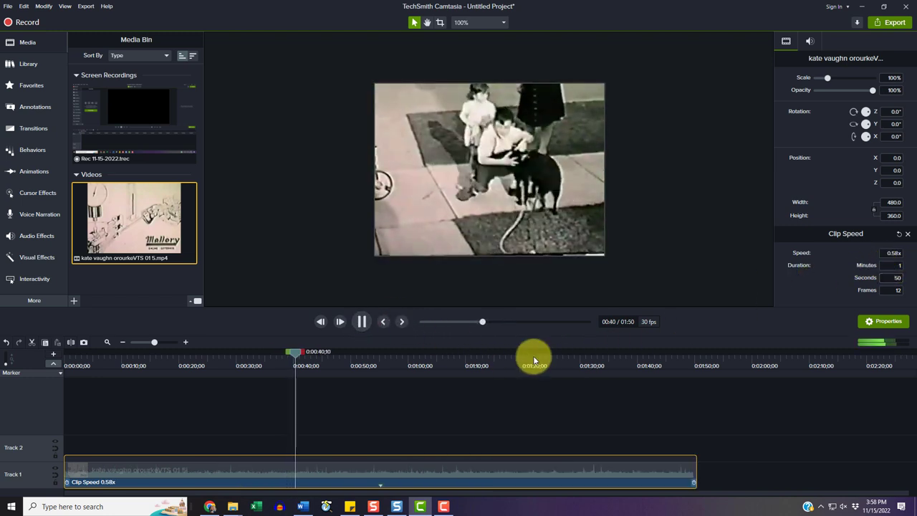
click(362, 322)
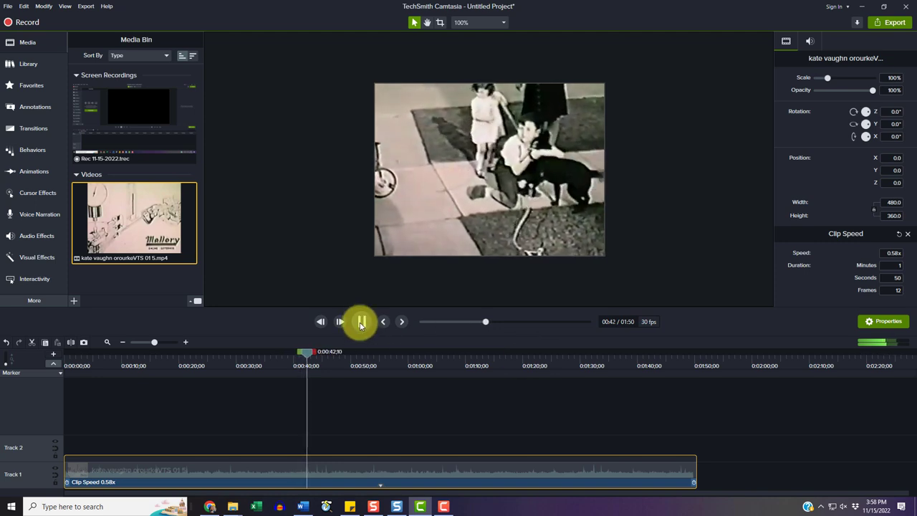
drag(306, 352, 96, 369)
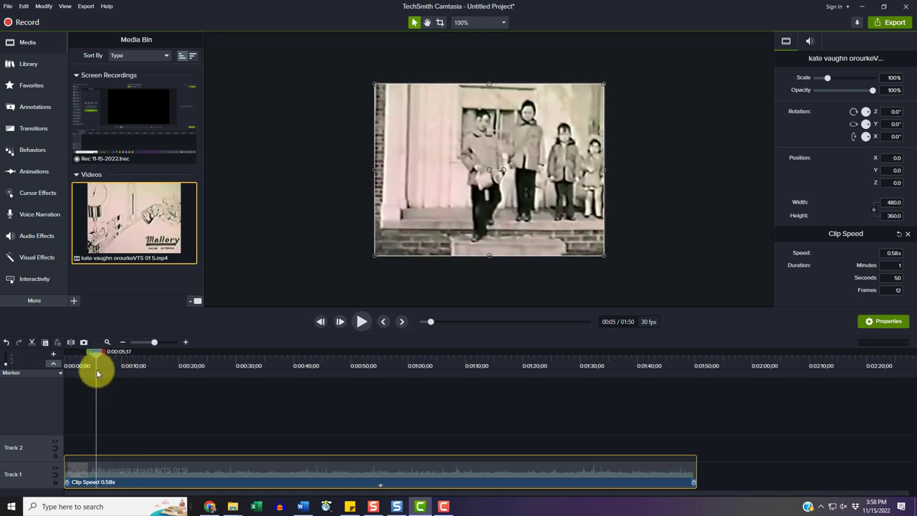
Play the 0.58x clip and park the playhead at about 0:00:24 on the girl walking.
click(363, 322)
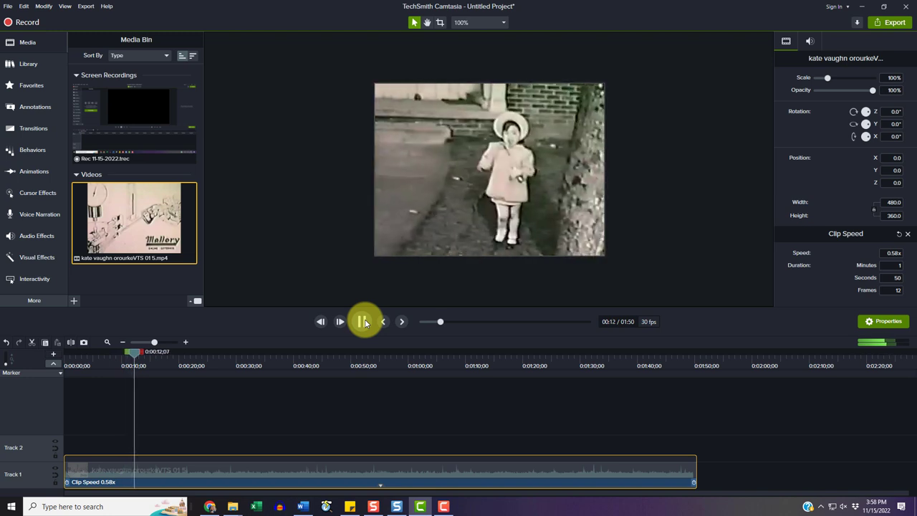
click(363, 321)
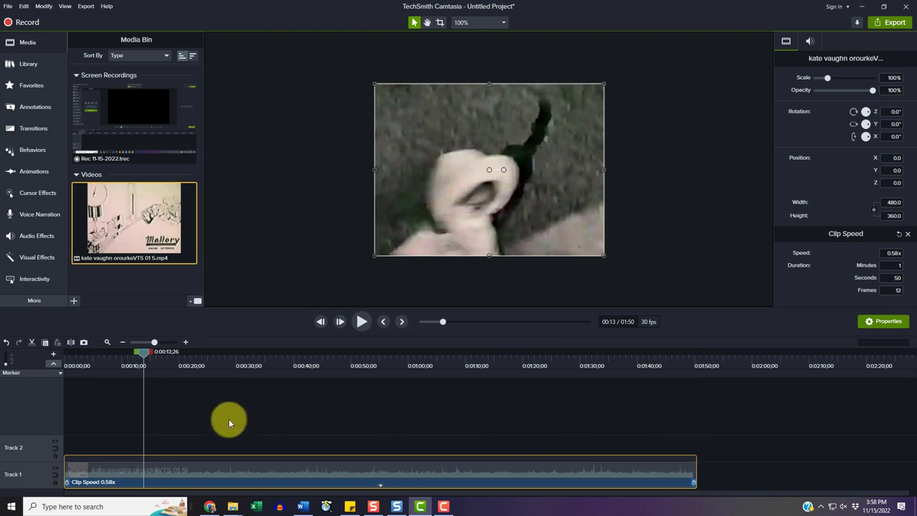
drag(141, 359, 160, 352)
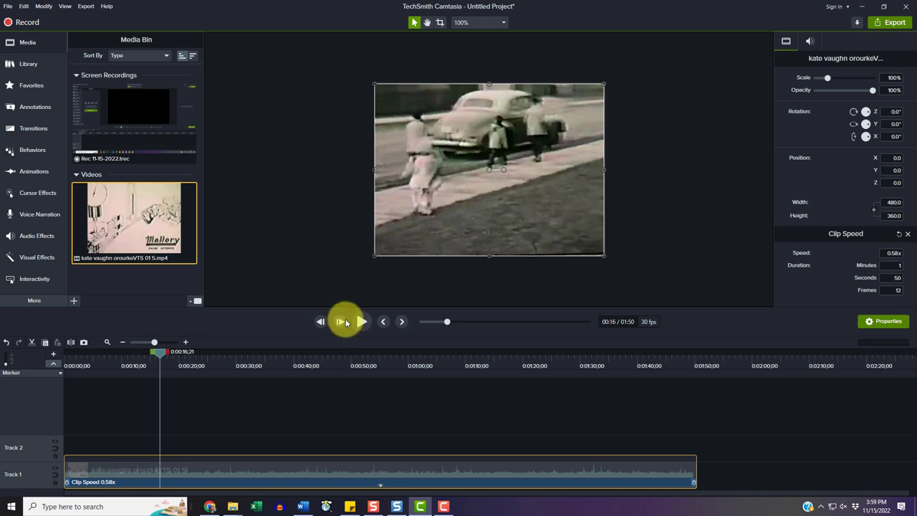
click(361, 322)
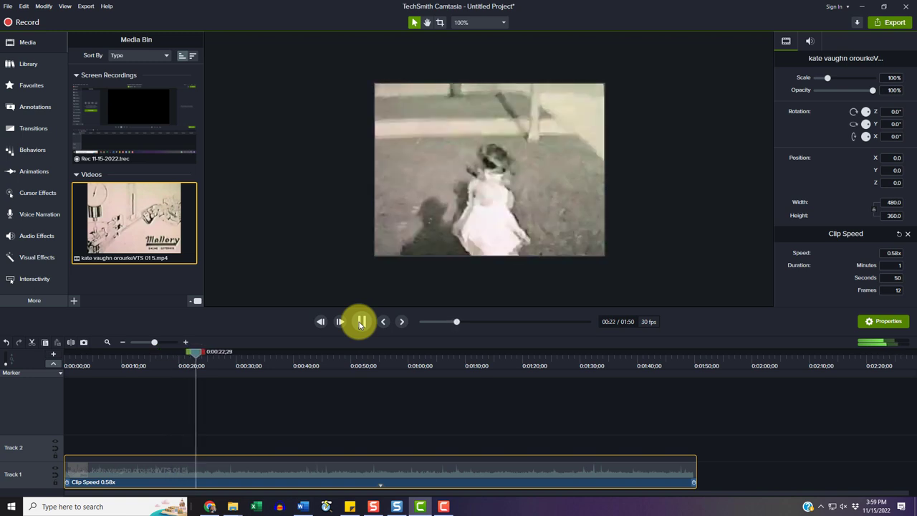
click(361, 322)
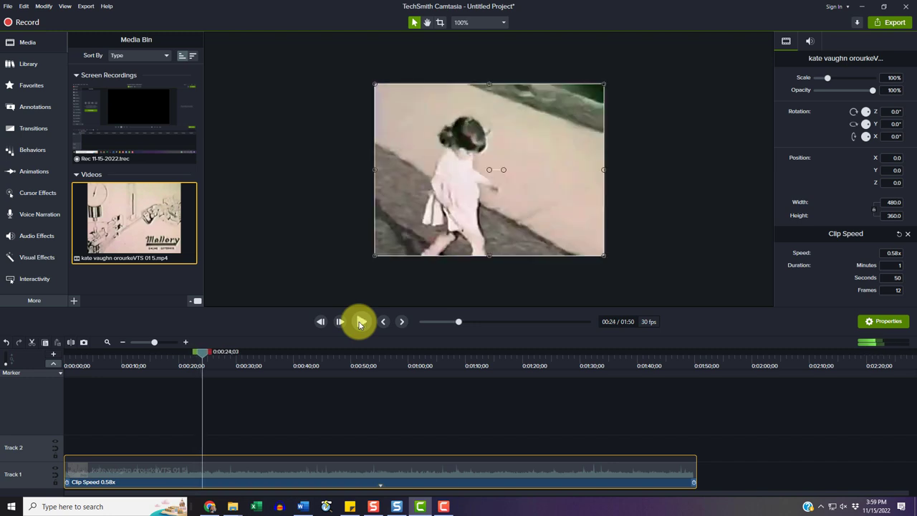
click(361, 322)
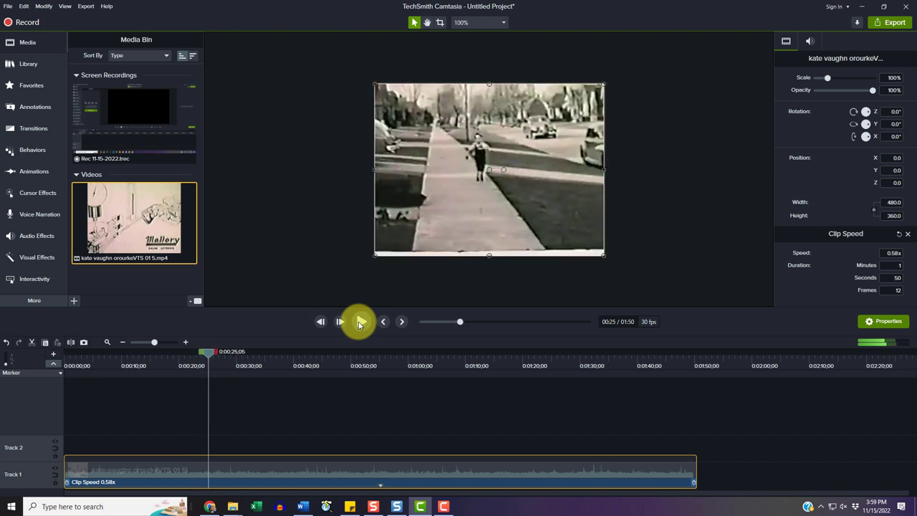
click(361, 322)
drag(204, 350, 202, 351)
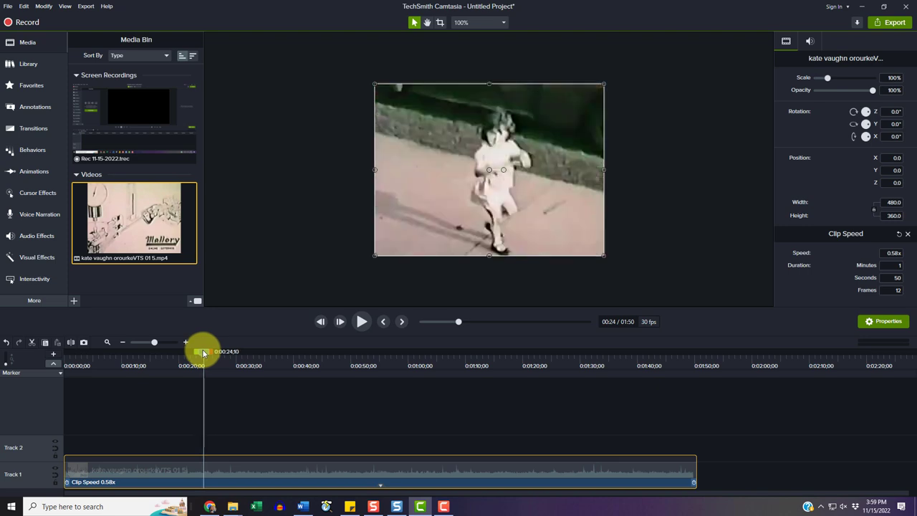
Extend the frame at 0:00:24;10 into a 3.97-second freeze, then rewind to about 0:00:20.
right_click(203, 473)
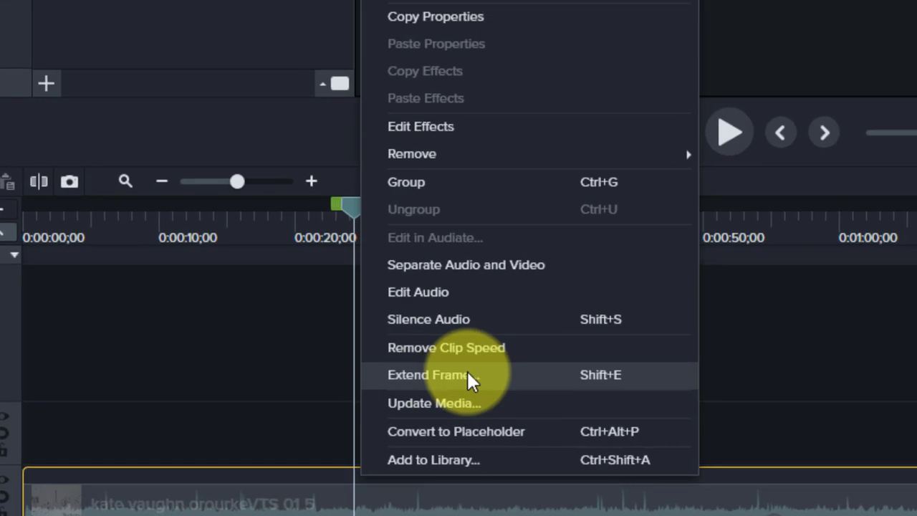
click(467, 375)
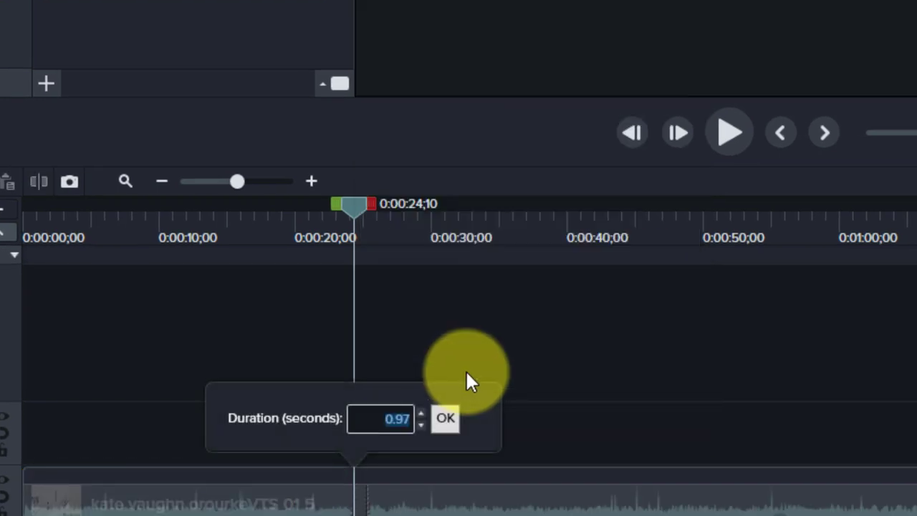
click(422, 413)
click(422, 413)
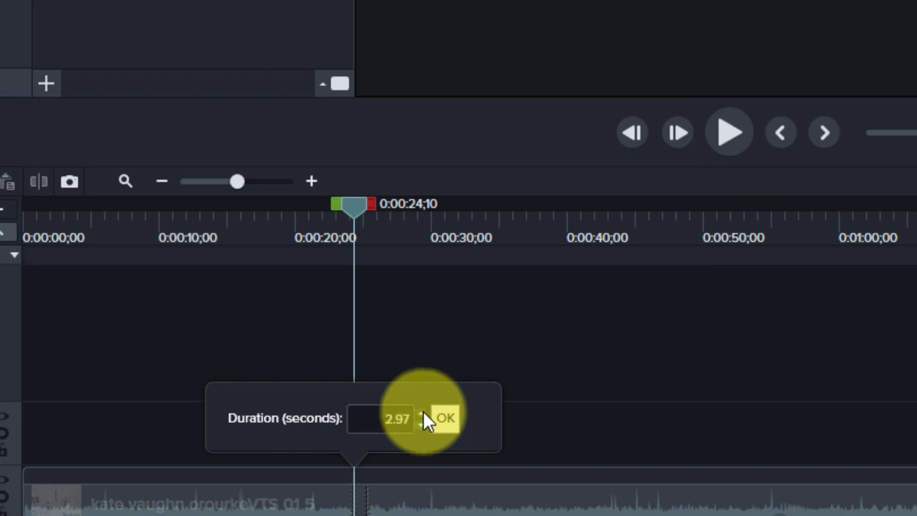
click(422, 414)
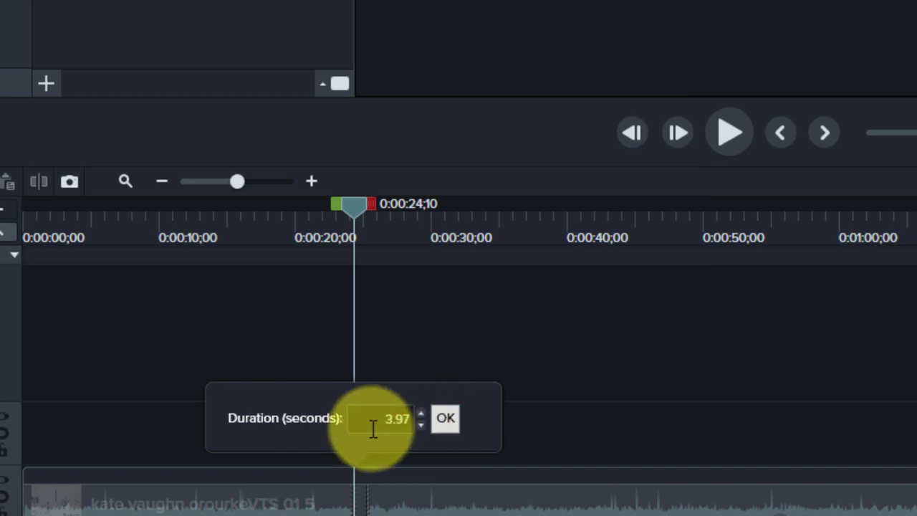
click(454, 420)
drag(355, 210, 330, 218)
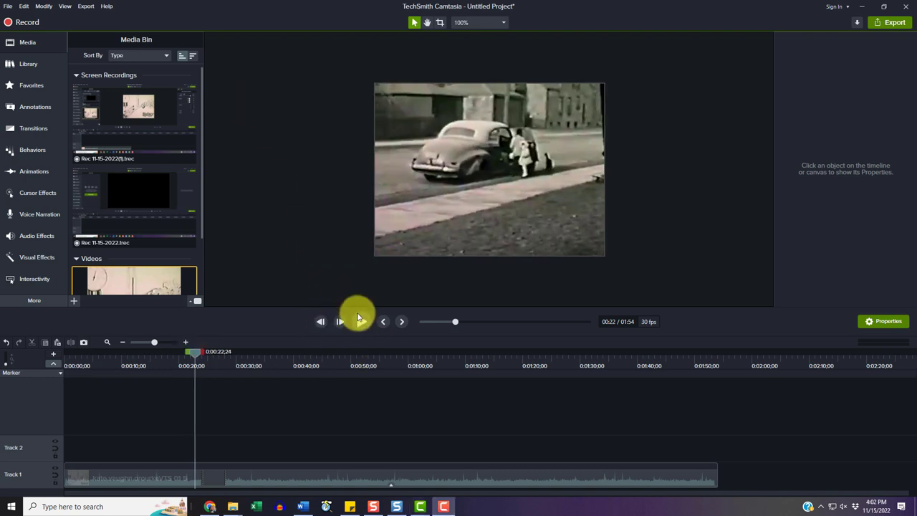
click(361, 322)
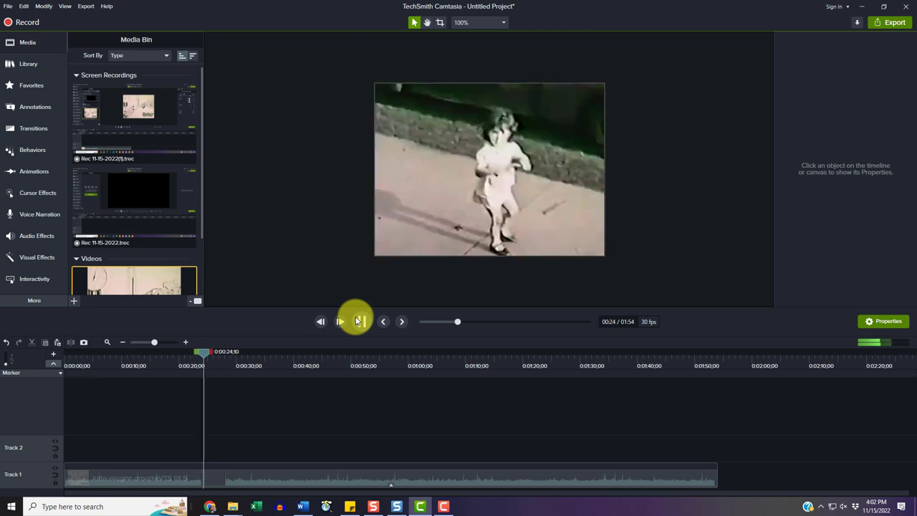
click(361, 322)
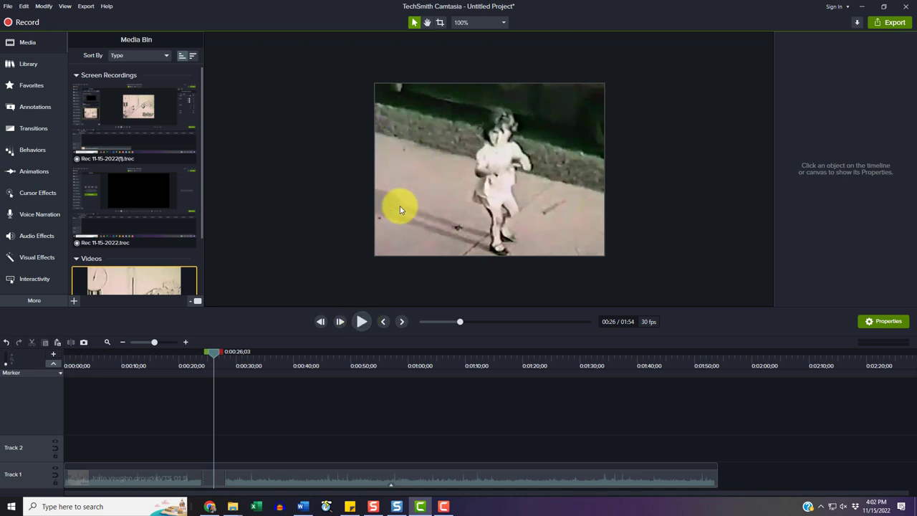
click(372, 324)
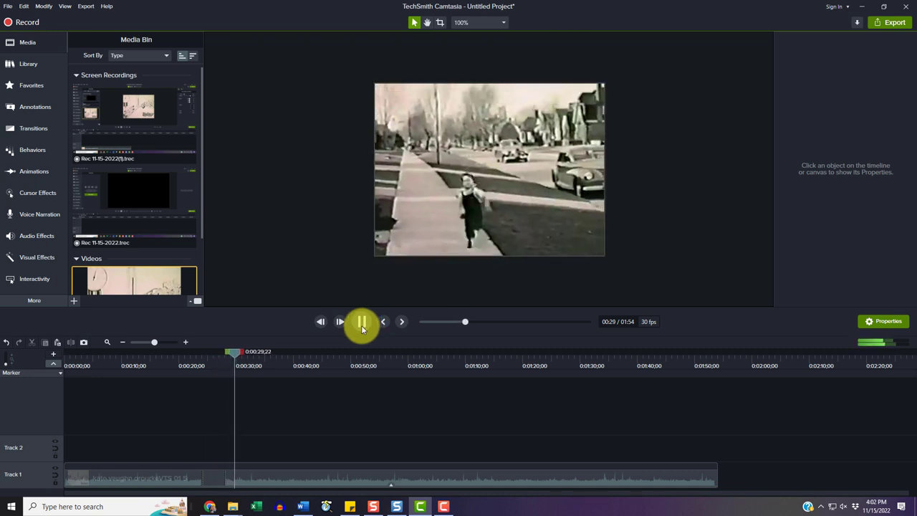
click(362, 327)
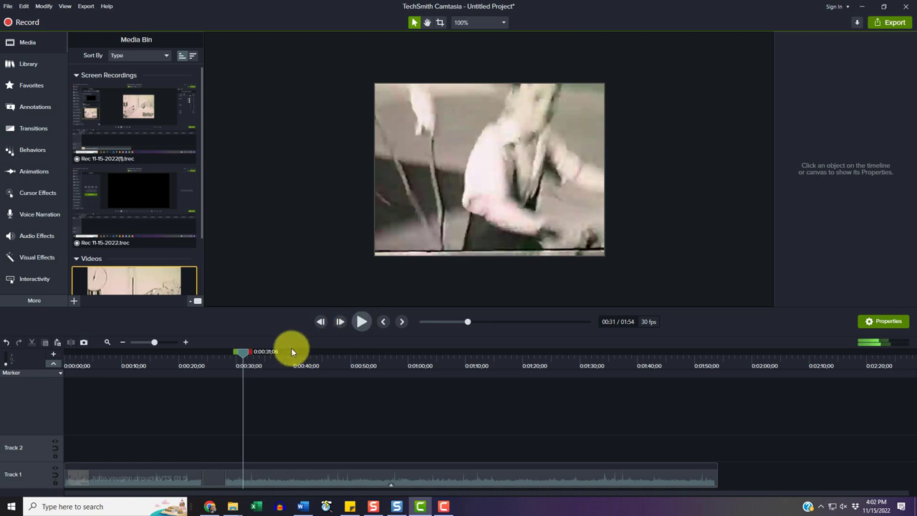
drag(244, 354, 240, 354)
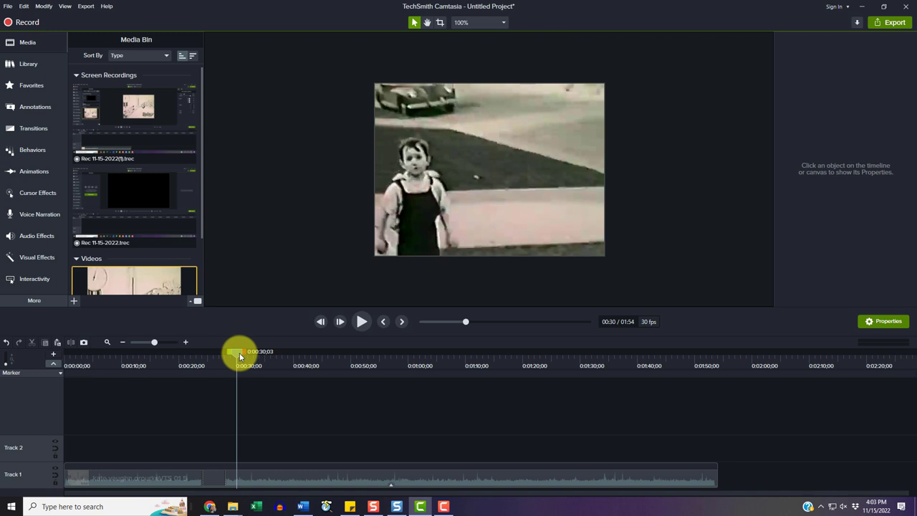
Zoom the timeline, place the playhead at 0:00:30, and set an Extend Frame duration of 3.97.
click(186, 342)
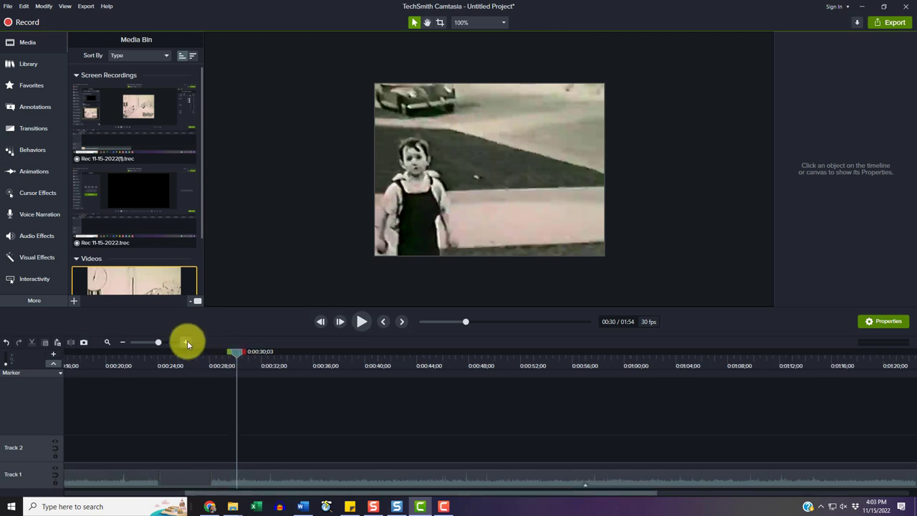
click(186, 343)
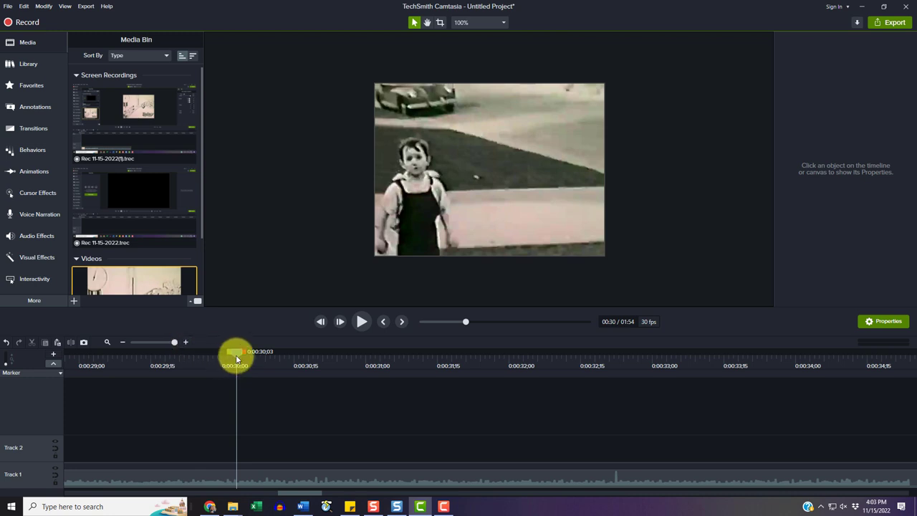
mouse_move(236, 354)
mouse_down()
mouse_move(228, 352)
mouse_move(239, 354)
mouse_up()
click(238, 478)
right_click(238, 478)
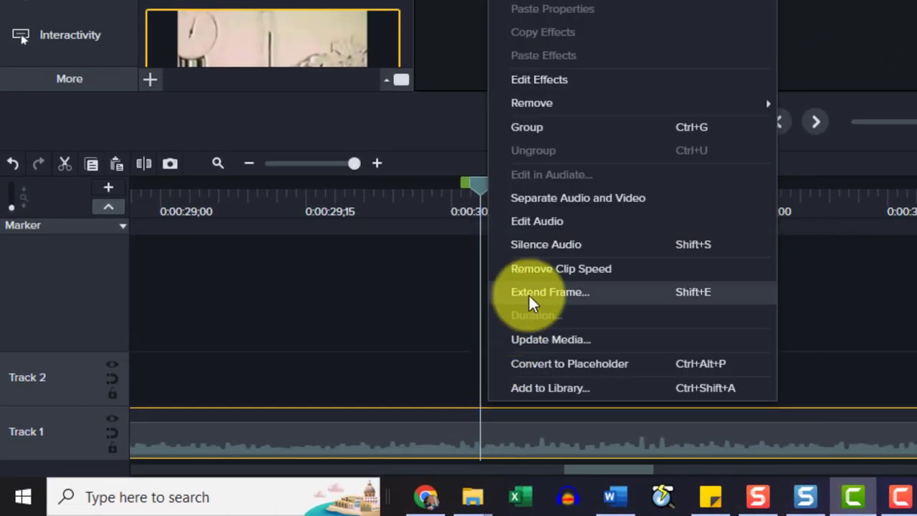
click(528, 293)
click(546, 361)
click(546, 361)
click(546, 361)
Confirm the freeze at 0:00:30 and replay from about 0:00:29;14 to review it.
click(566, 365)
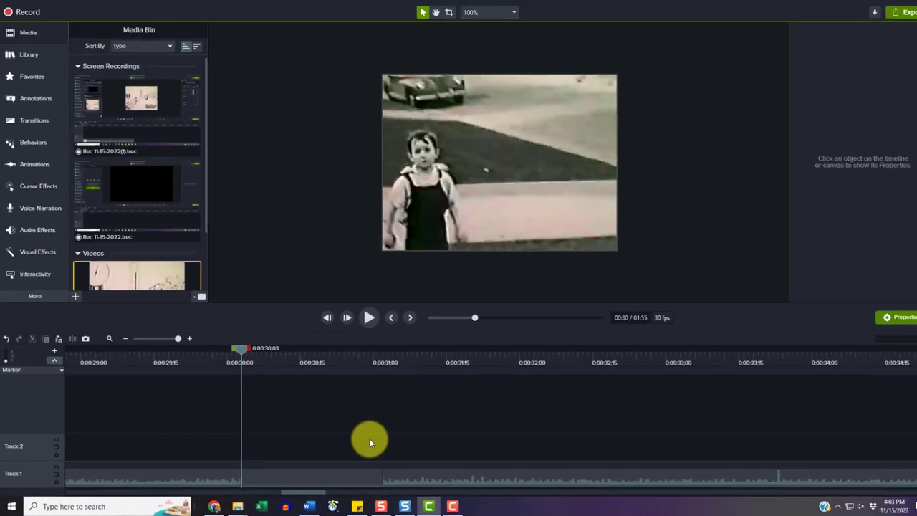
click(377, 316)
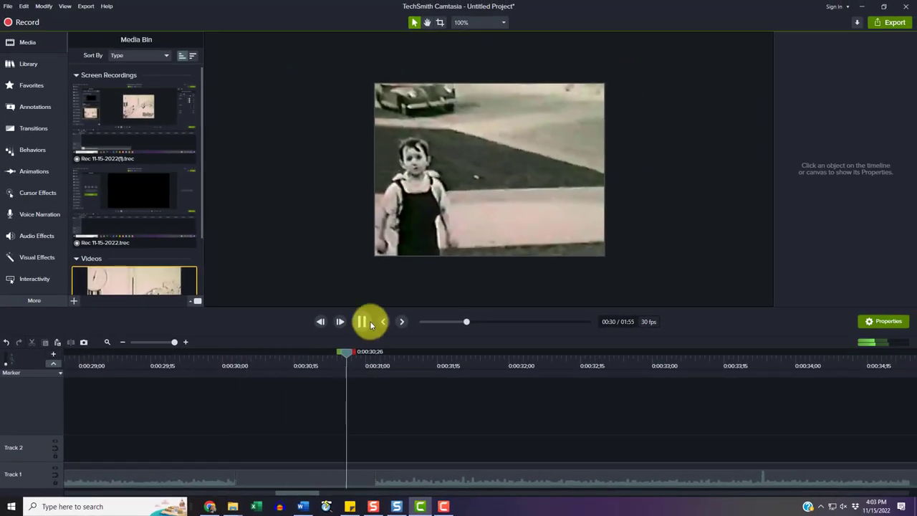
click(363, 322)
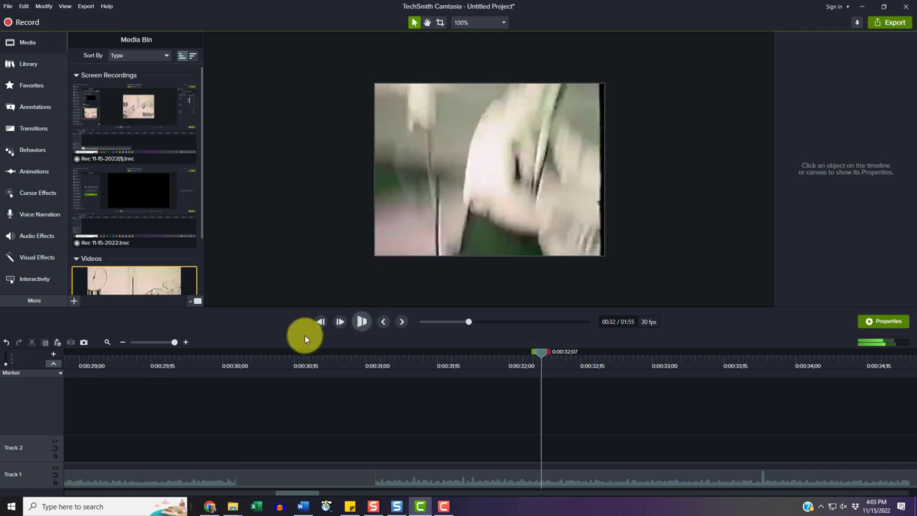
click(147, 359)
click(361, 323)
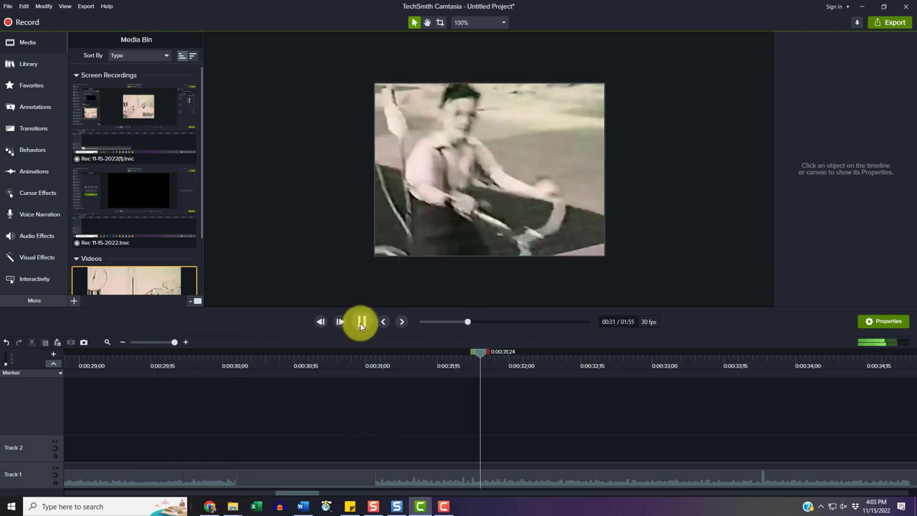
click(361, 322)
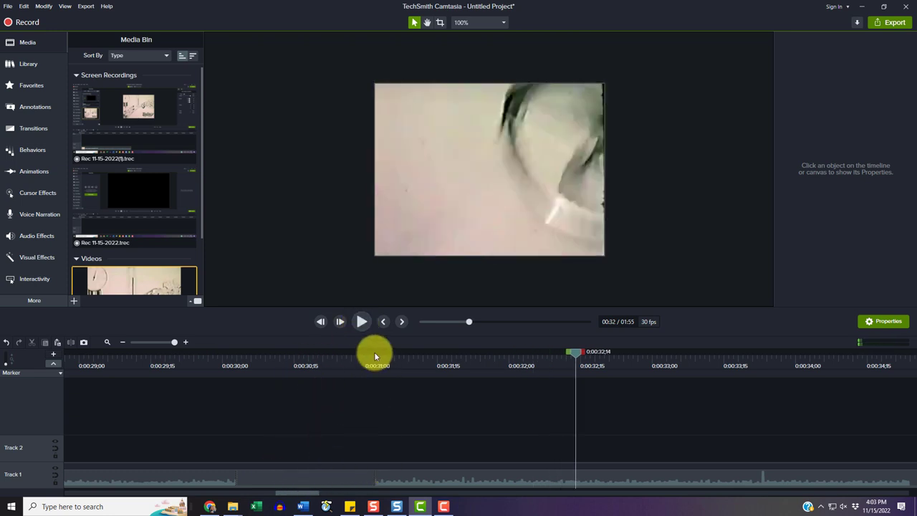
Undo that freeze with Edit > Undo and rewind the playhead to about 0:00:30.
click(24, 7)
click(25, 9)
click(24, 7)
click(29, 21)
drag(365, 354, 231, 481)
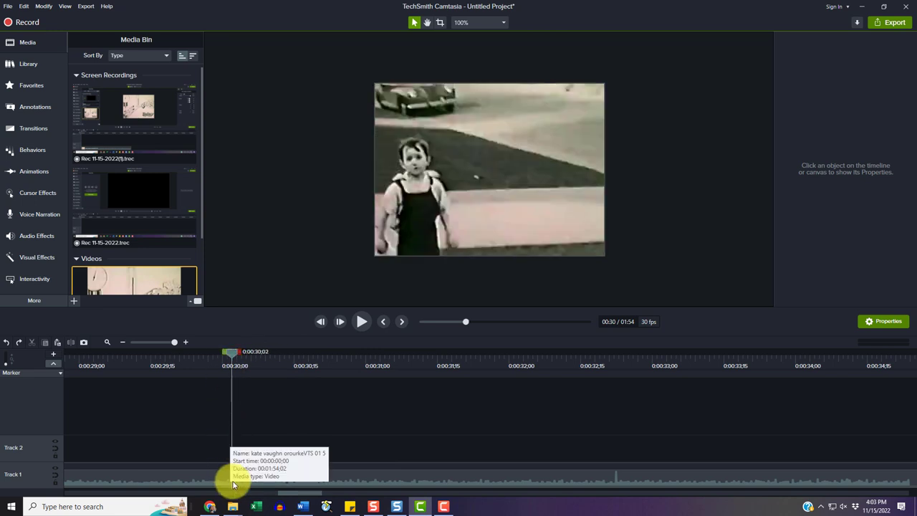
Add a 4.97-second Extend Frame freeze at 0:00:30 on the Track 1 clip.
right_click(229, 475)
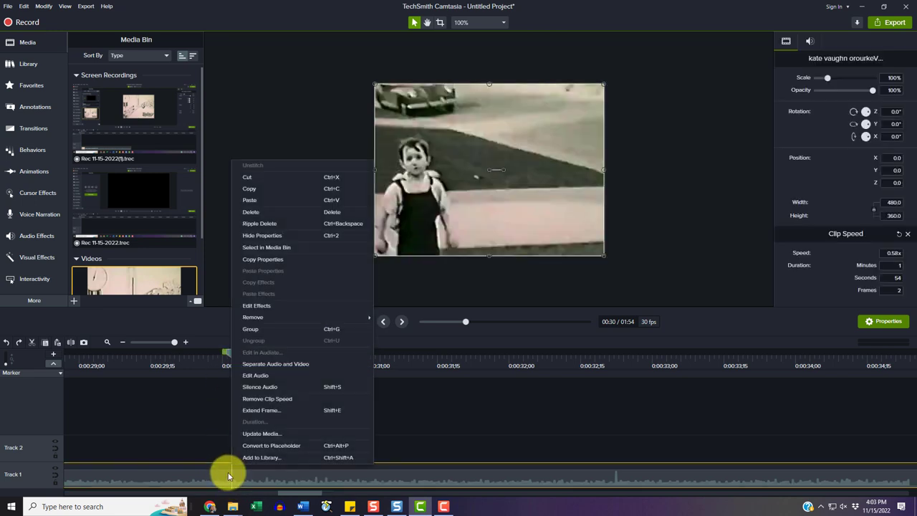
click(241, 403)
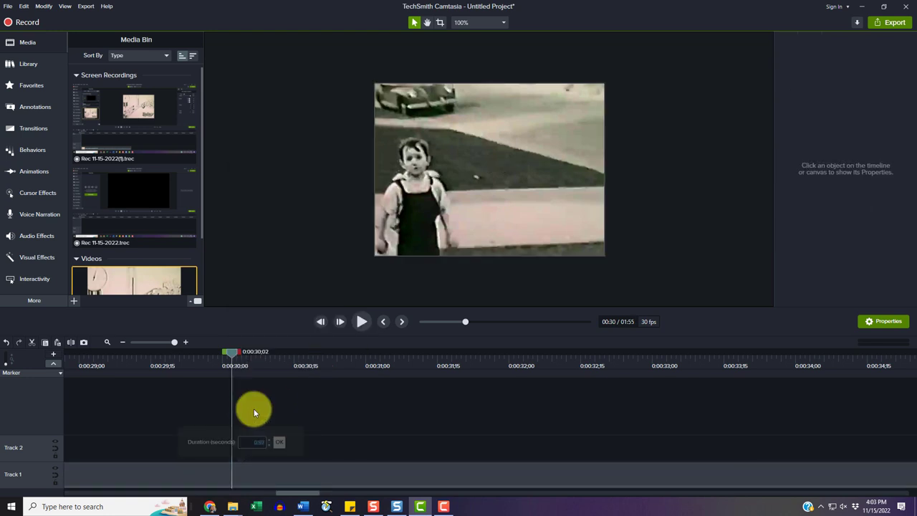
click(269, 445)
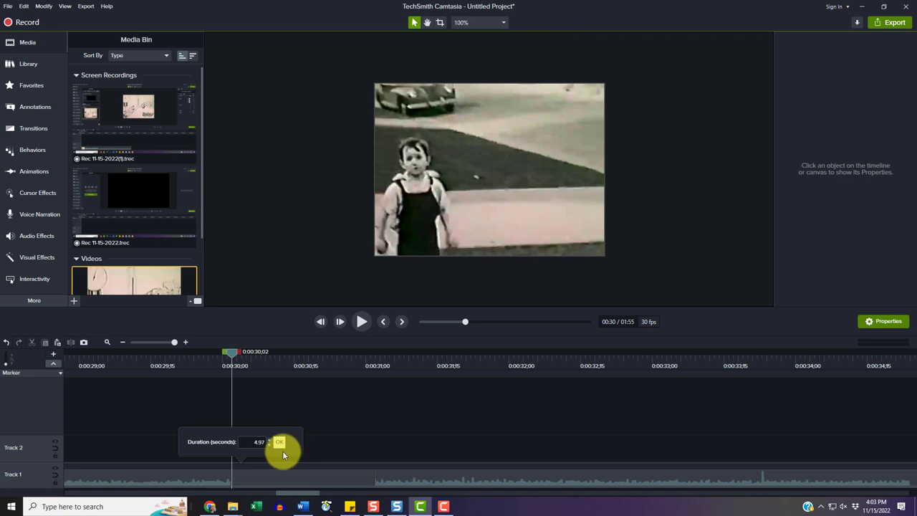
click(278, 445)
Play back to review the freeze and park the playhead at 0:00:36;21.
click(362, 322)
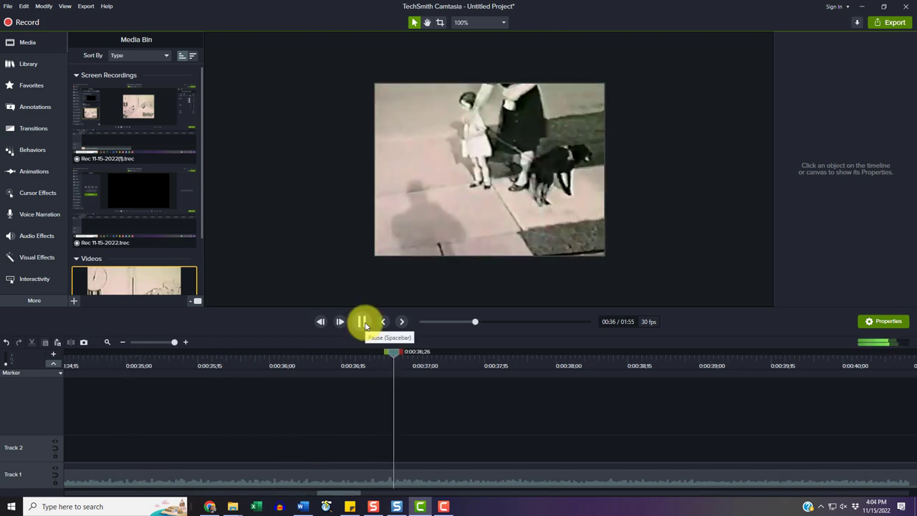
click(364, 322)
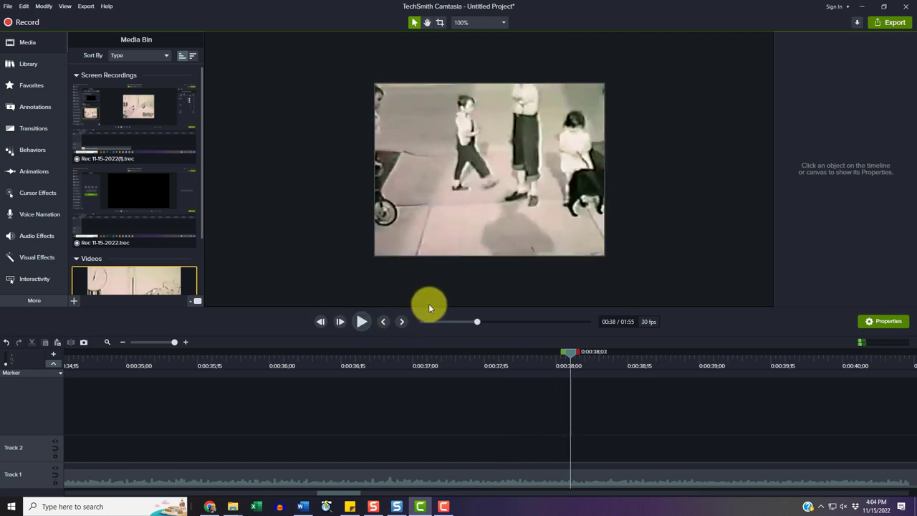
click(413, 360)
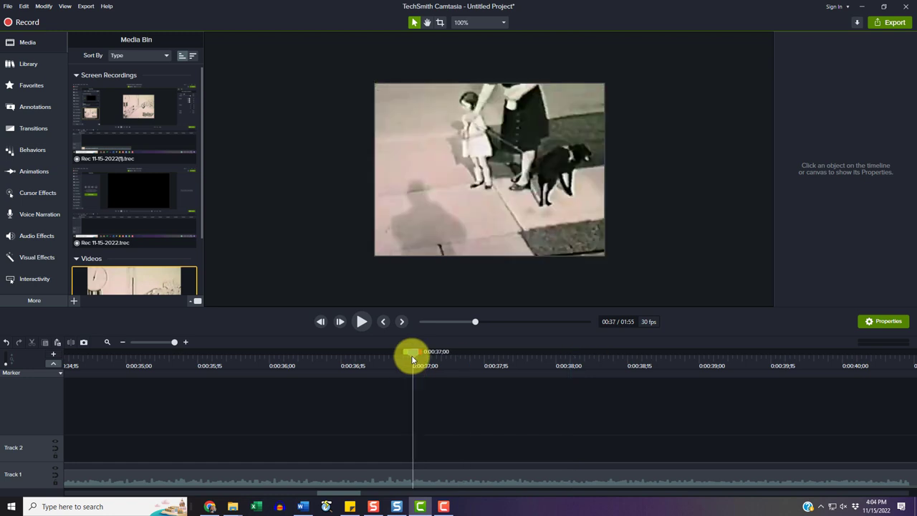
drag(414, 358, 366, 365)
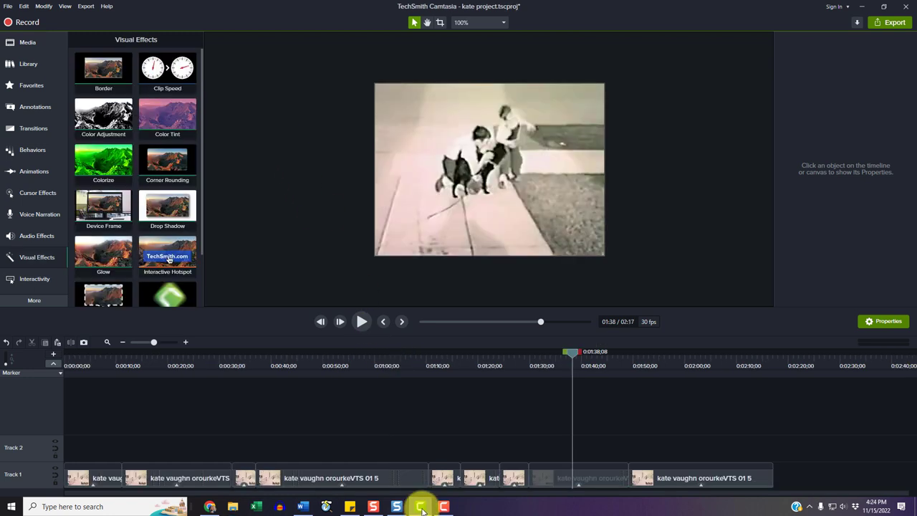
Split the clip at 0:01:38;08 and shift the last two Track 1 pieces right to open a gap.
click(570, 478)
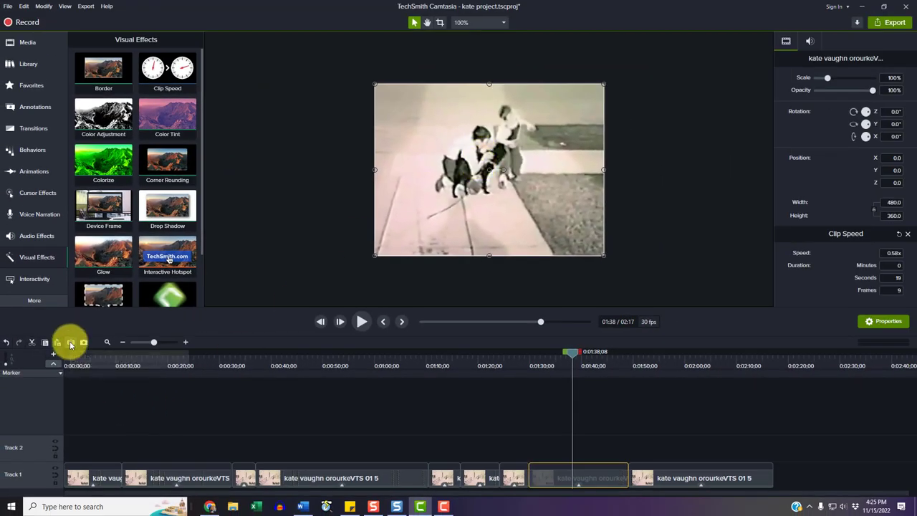
click(71, 345)
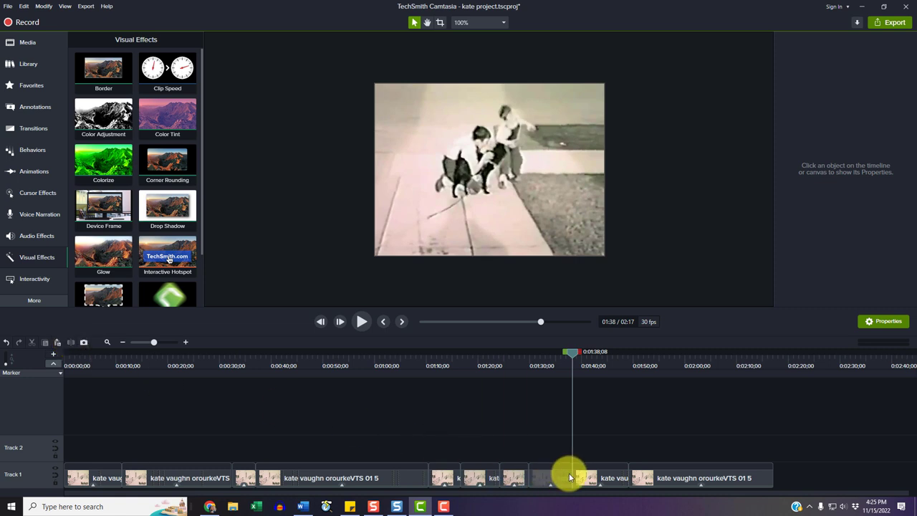
drag(603, 439, 692, 478)
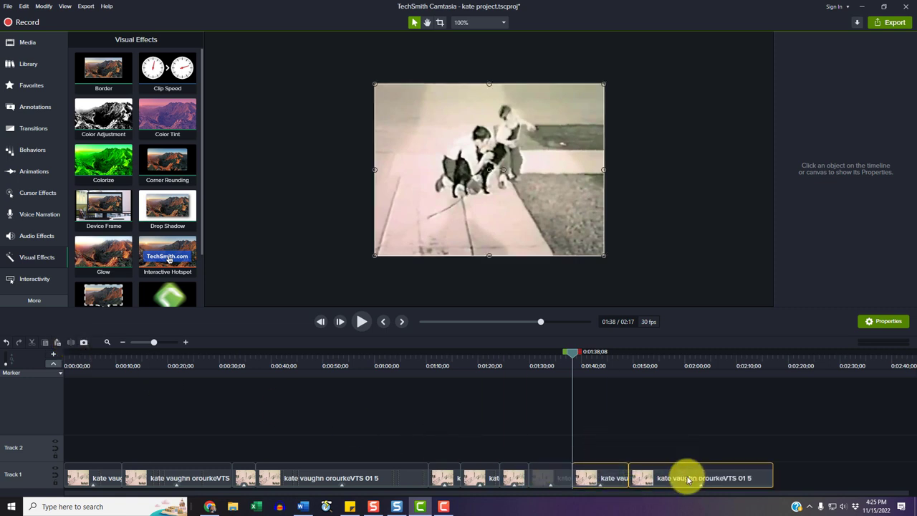
drag(602, 480, 678, 477)
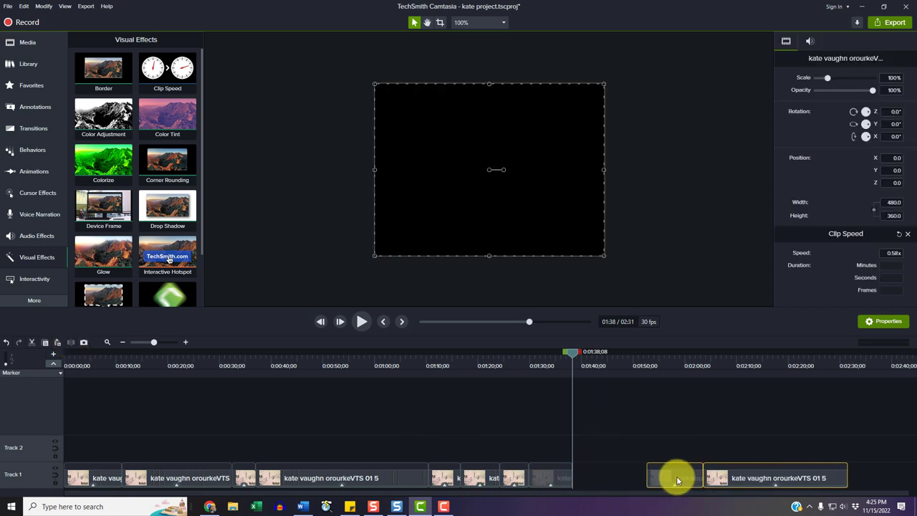
click(567, 475)
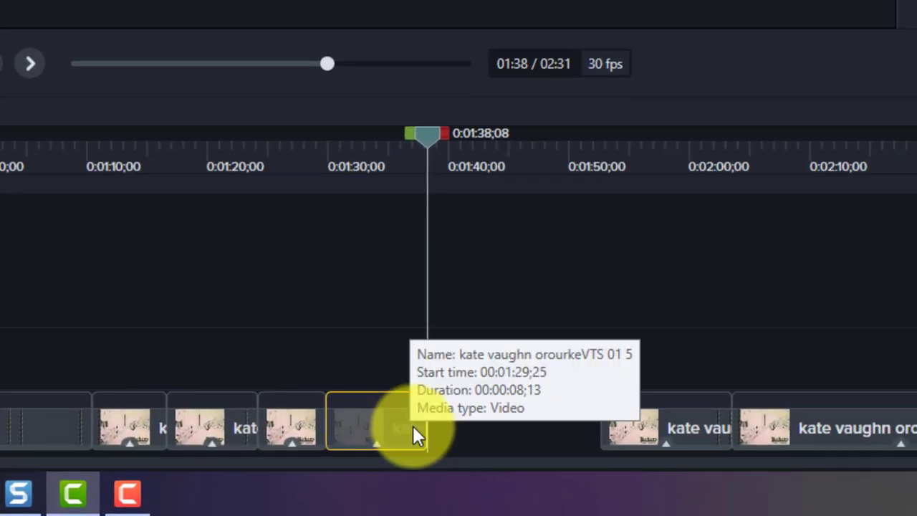
Extend the clip's last frame, drag it to fill the 22-second gap, and replay from about 1:35.
right_click(413, 425)
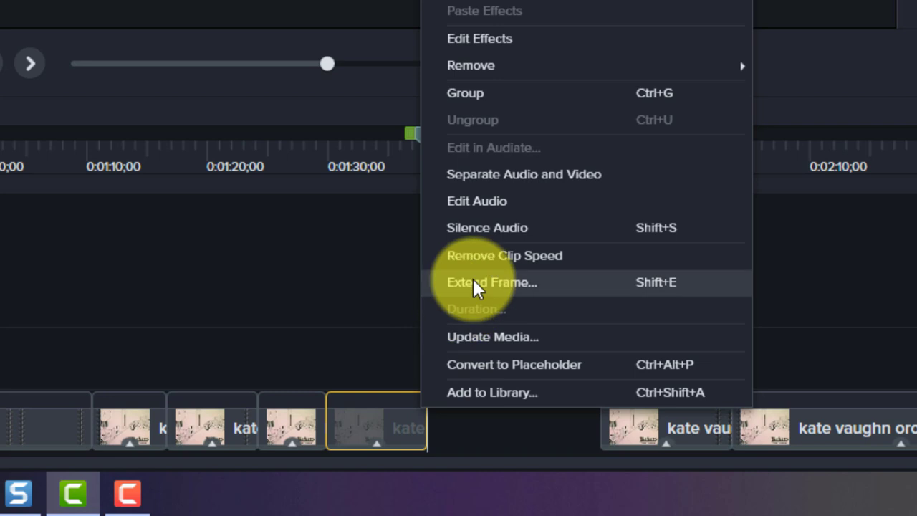
click(473, 282)
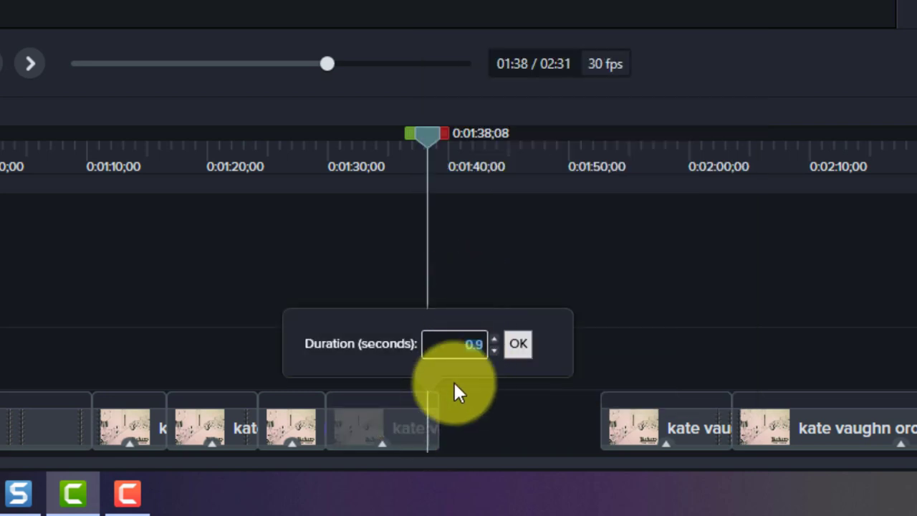
click(439, 423)
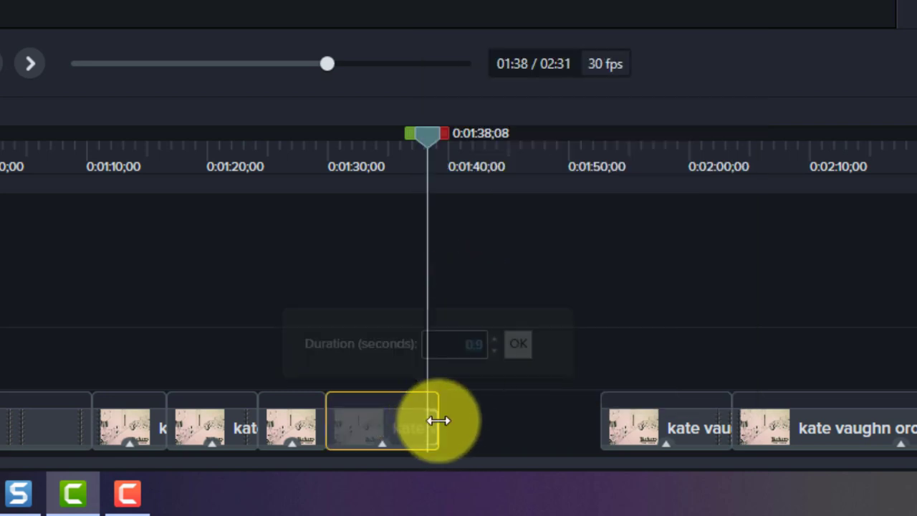
drag(439, 421, 593, 414)
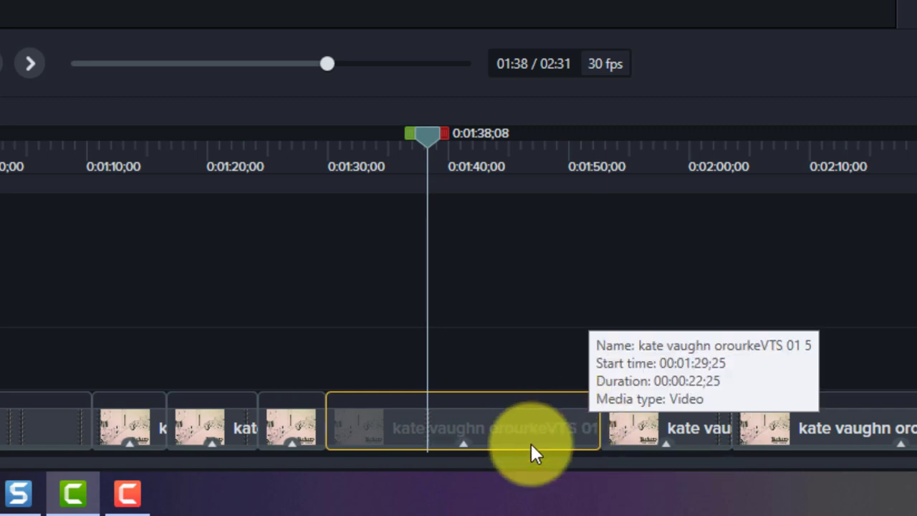
drag(436, 143, 397, 152)
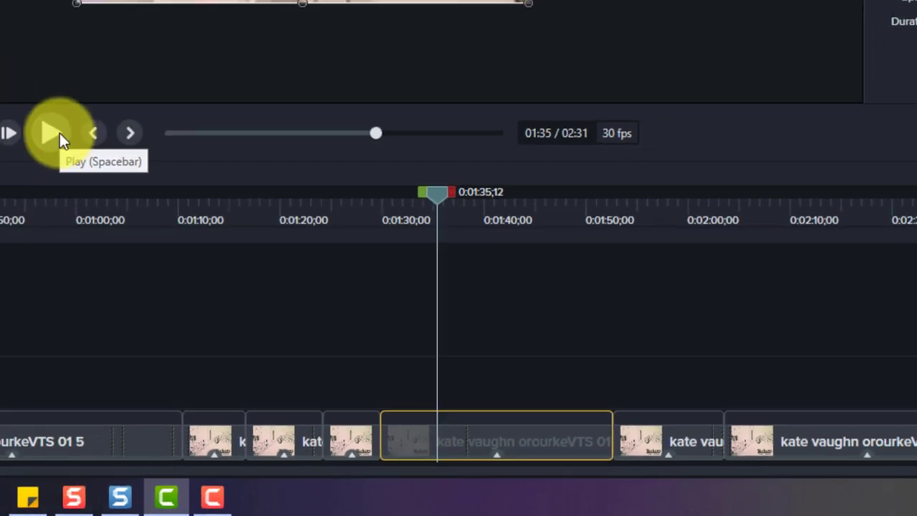
click(50, 133)
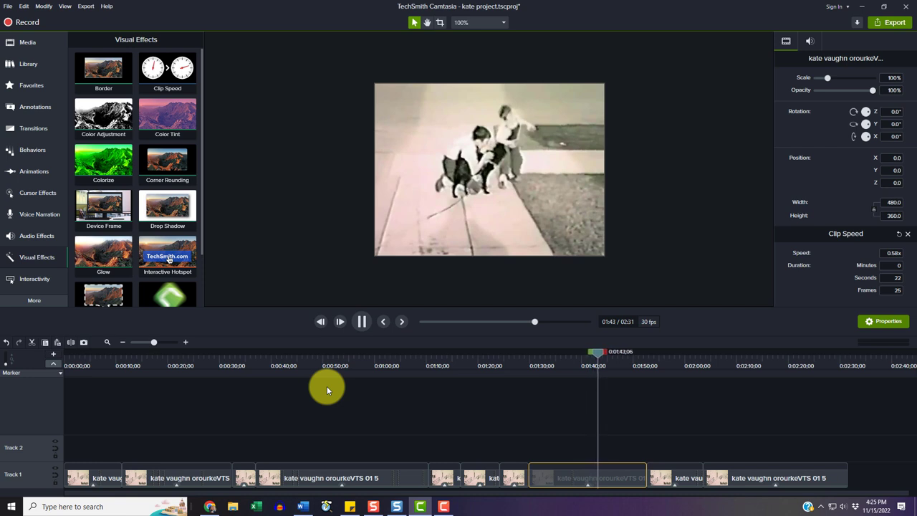
Trim the freeze-frame clip to about 15 seconds, ending at 0:01:45;02, and slide the last two clips left against it.
click(362, 323)
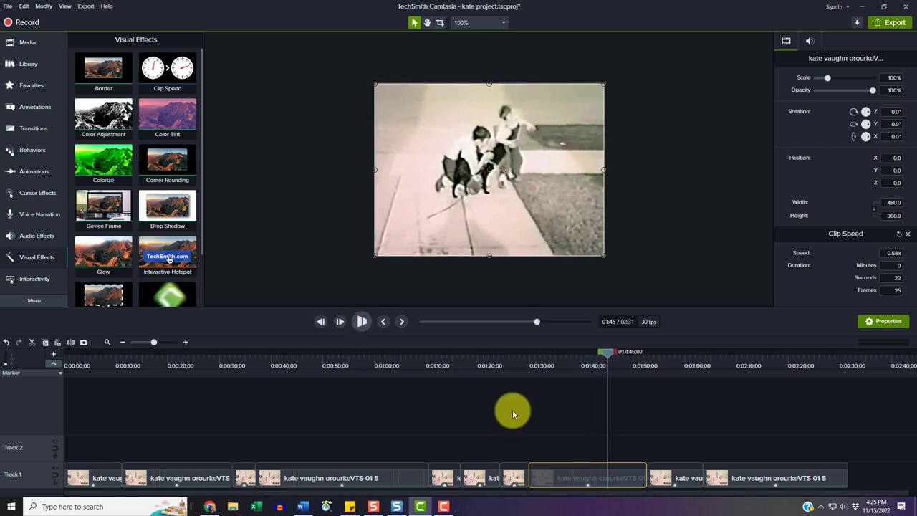
drag(645, 478, 608, 480)
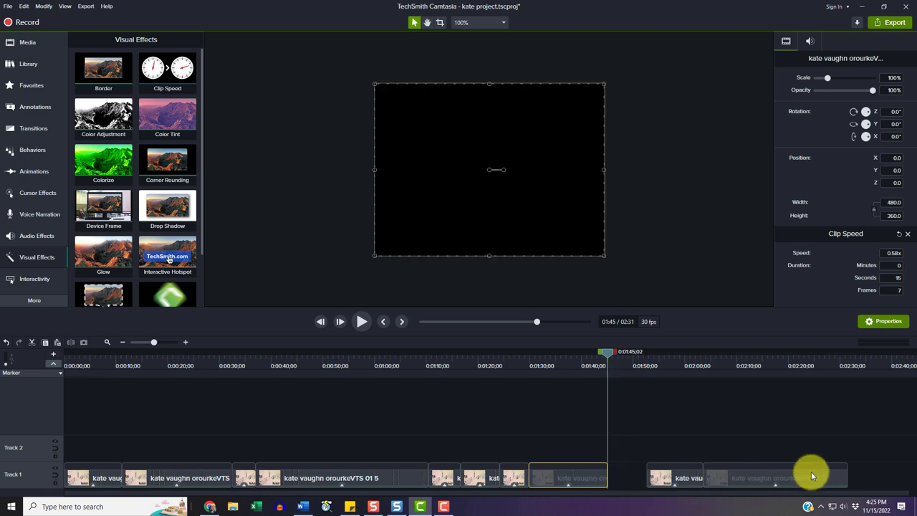
drag(804, 446, 652, 484)
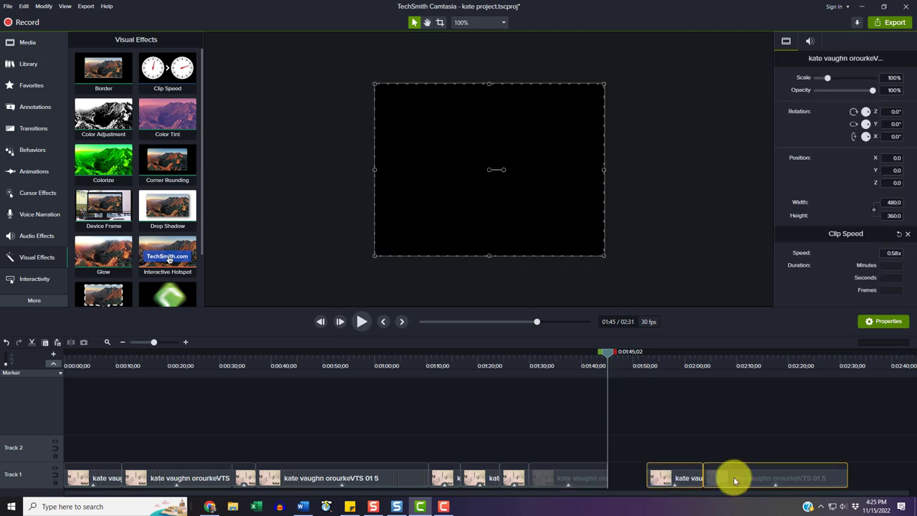
drag(733, 478, 516, 477)
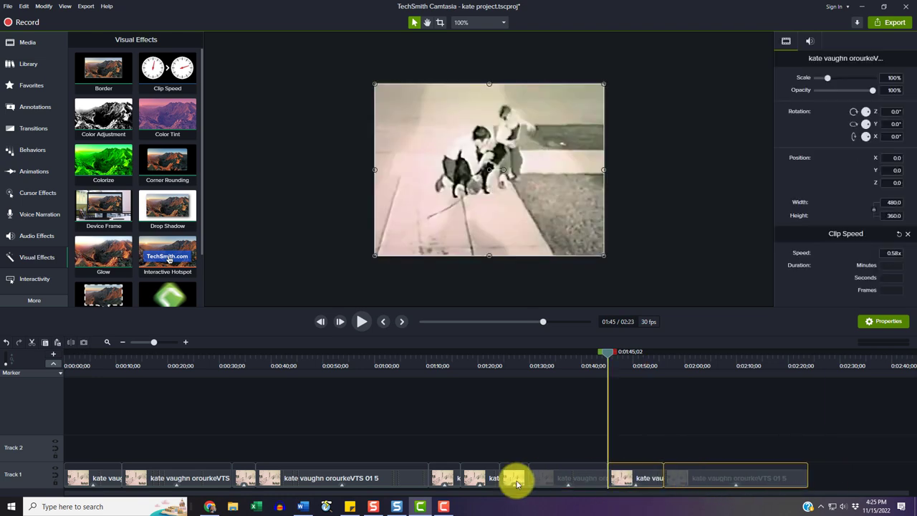
click(583, 364)
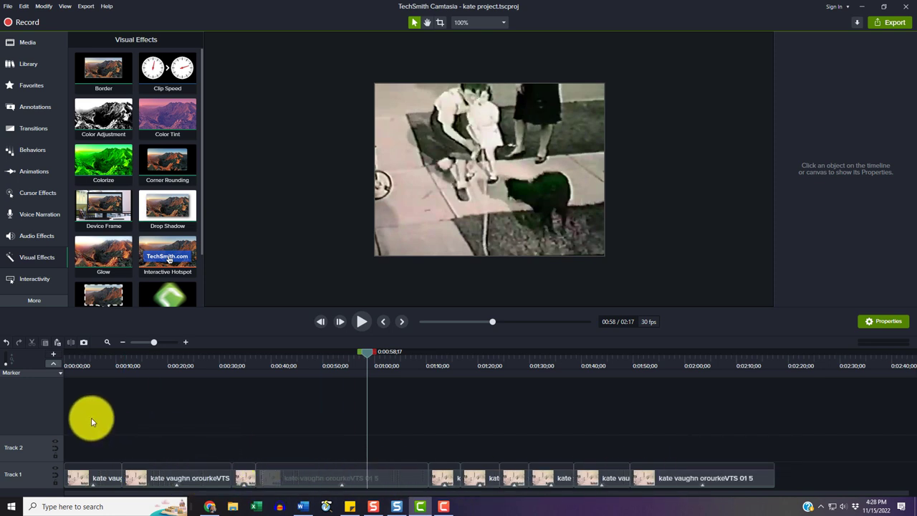
Select all ten Track 1 clips and drop the Color Adjustment visual effect onto them.
drag(91, 419, 768, 484)
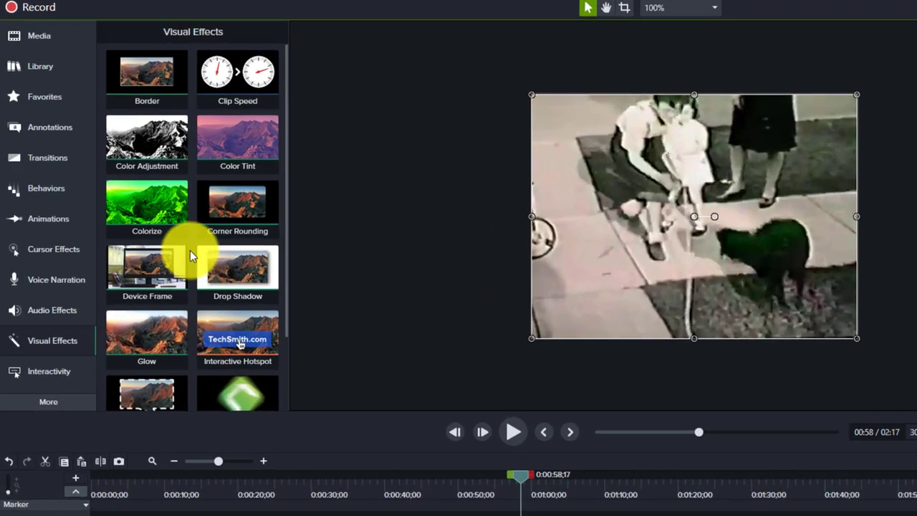
click(124, 164)
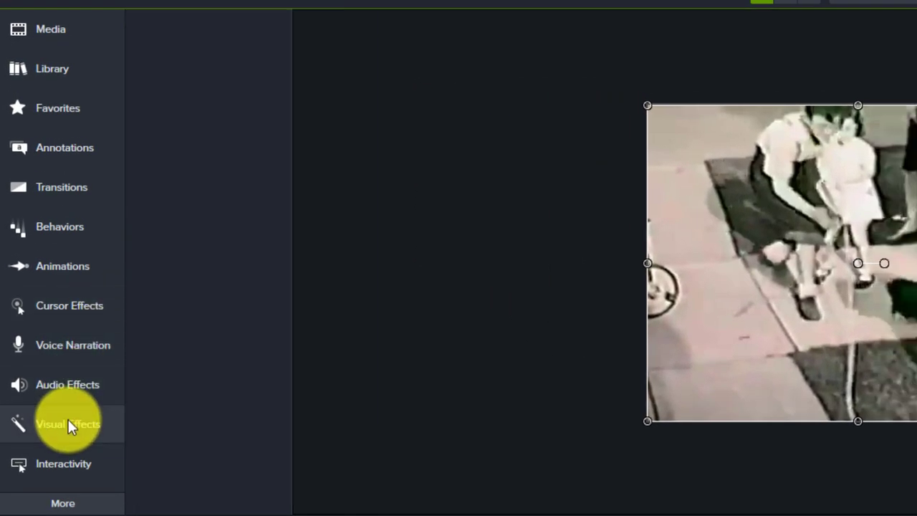
click(68, 421)
click(68, 422)
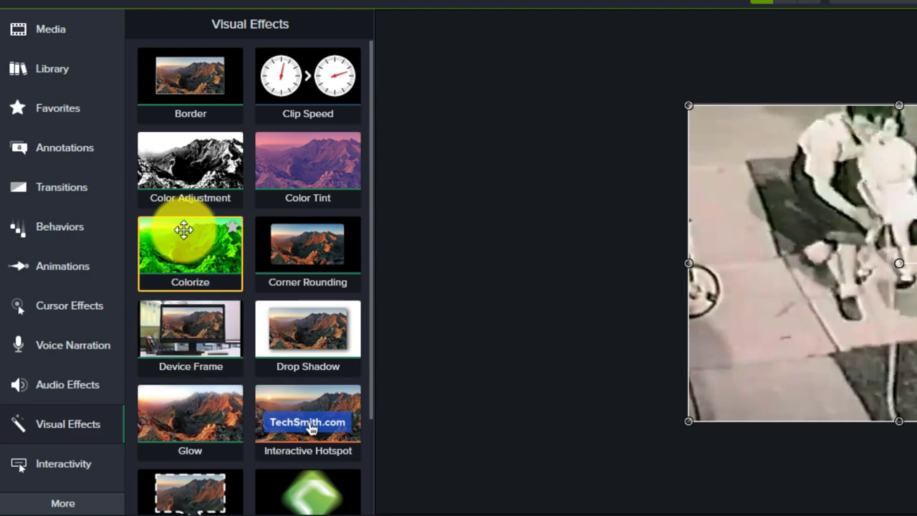
drag(178, 187, 351, 471)
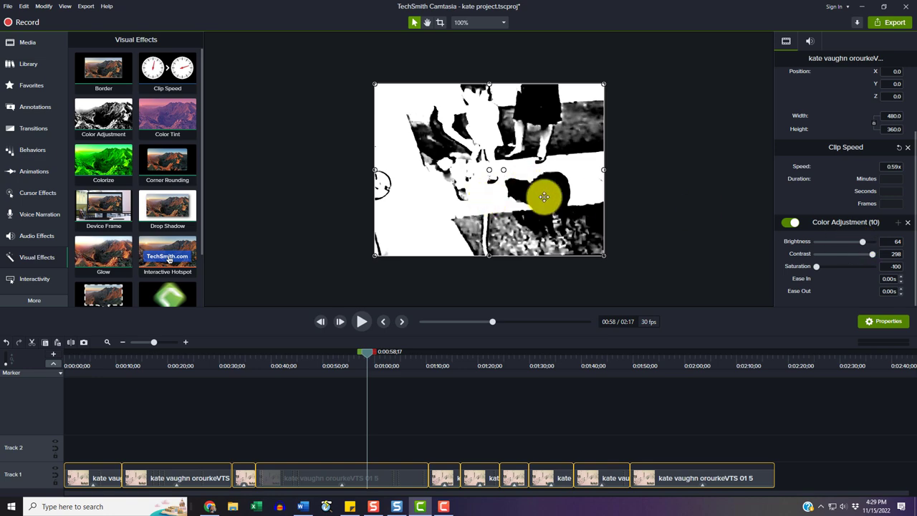
Lower Color Adjustment brightness from 64 and contrast from 298, resetting both to 0.
drag(865, 244, 843, 245)
drag(806, 369, 806, 368)
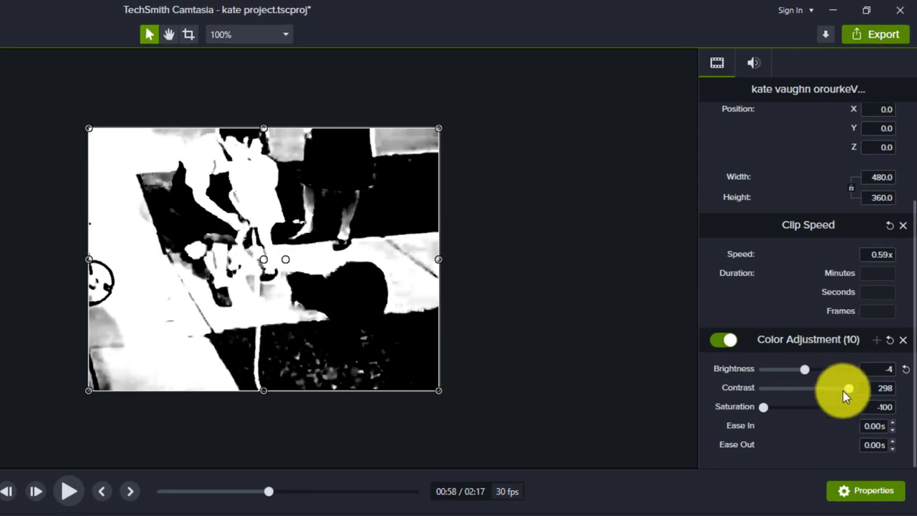
drag(848, 389, 778, 388)
click(880, 370)
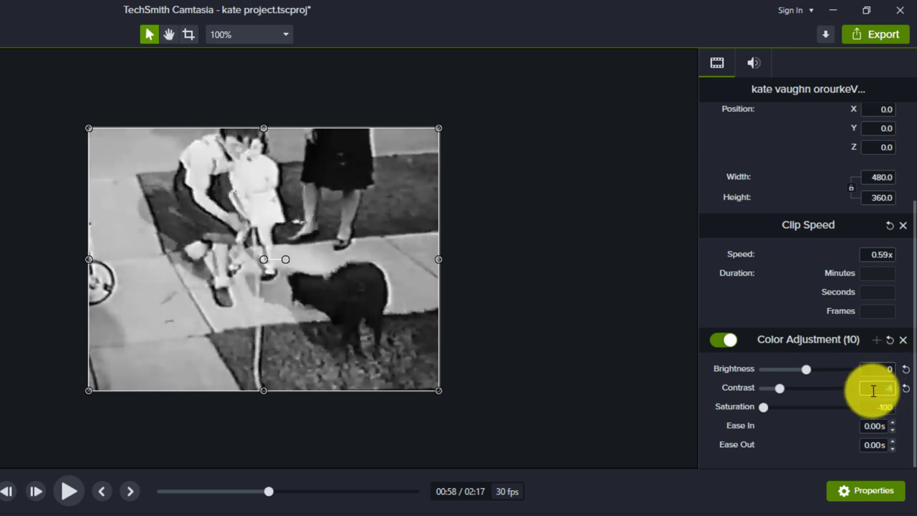
click(874, 388)
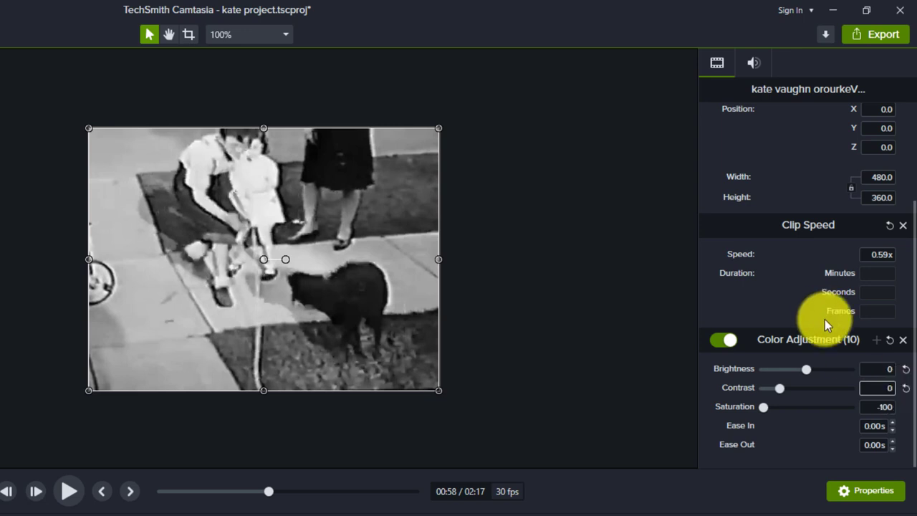
Set saturation from -100 to 0, then fine-tune to brightness -7, contrast 3, saturation -31.
click(877, 407)
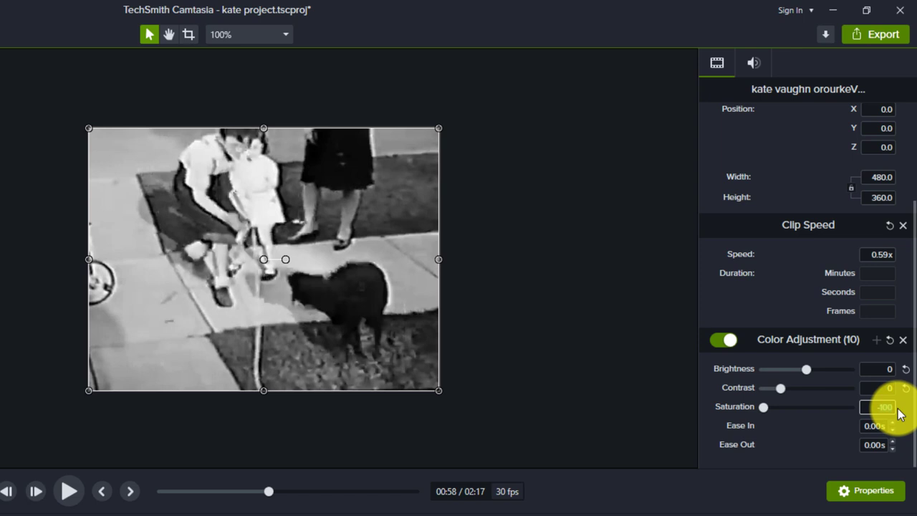
key(BackSpace)
text(0)
key(Return)
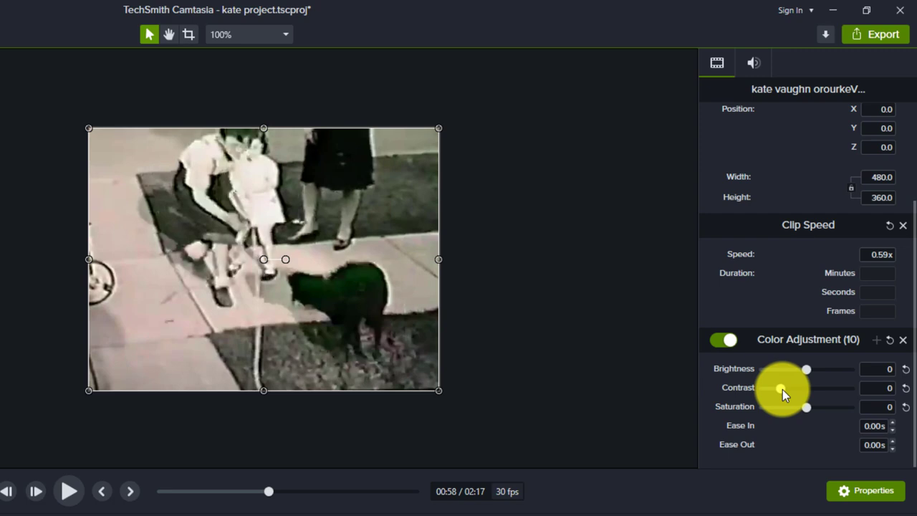
drag(782, 389, 802, 370)
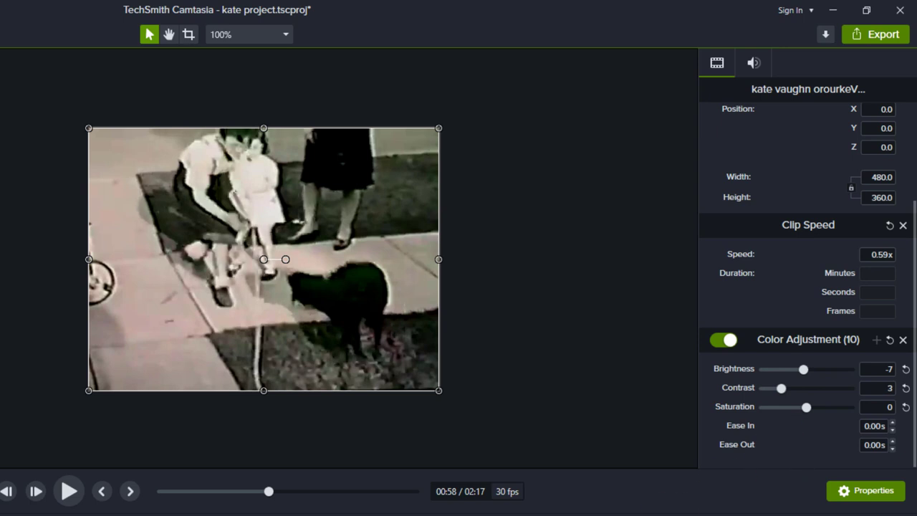
mouse_move(808, 407)
mouse_down()
mouse_move(858, 400)
mouse_move(795, 412)
mouse_up()
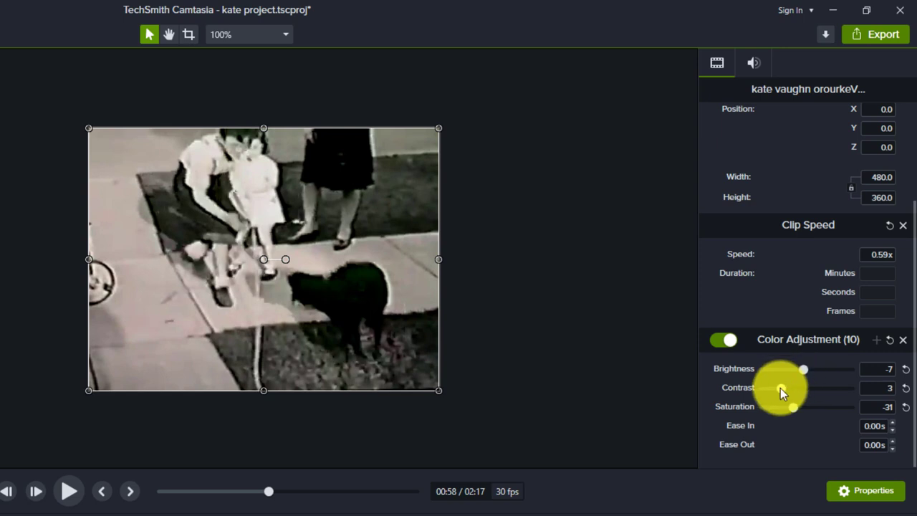
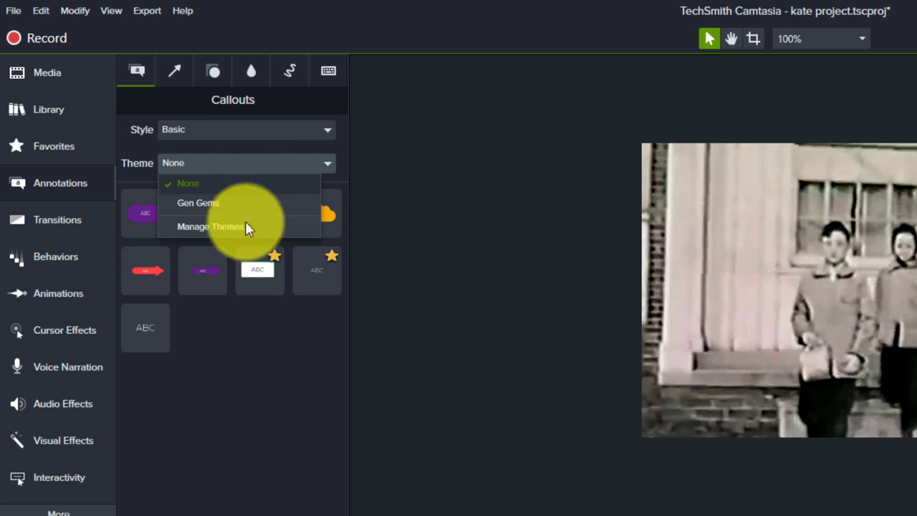
Preview the Bold and Industrial callout styles, then switch back to Basic.
click(254, 136)
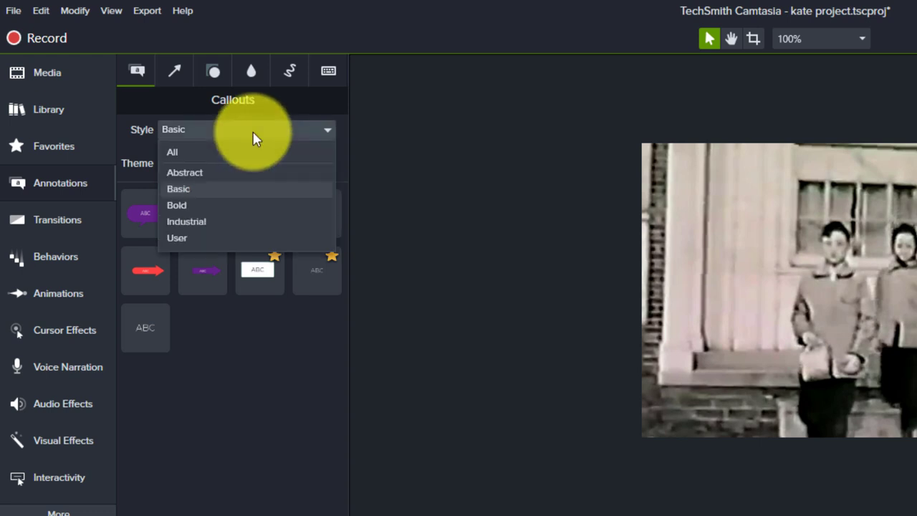
click(215, 205)
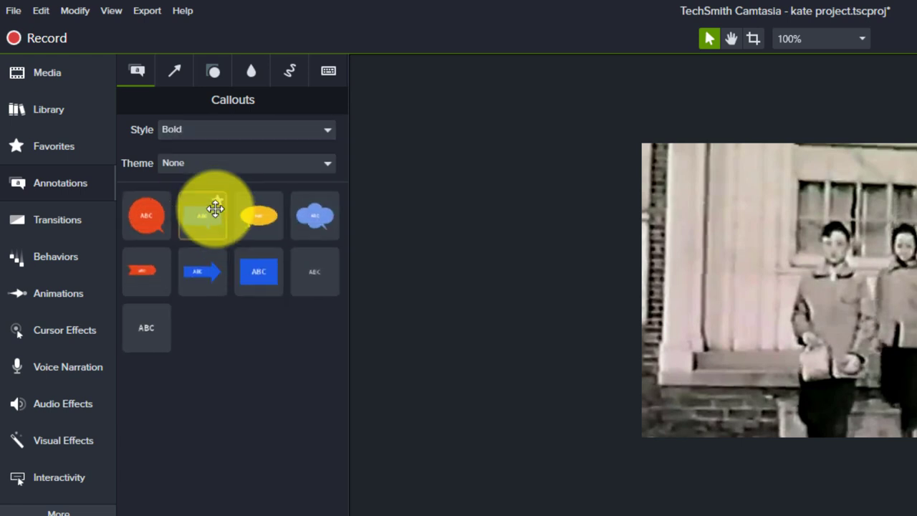
click(267, 129)
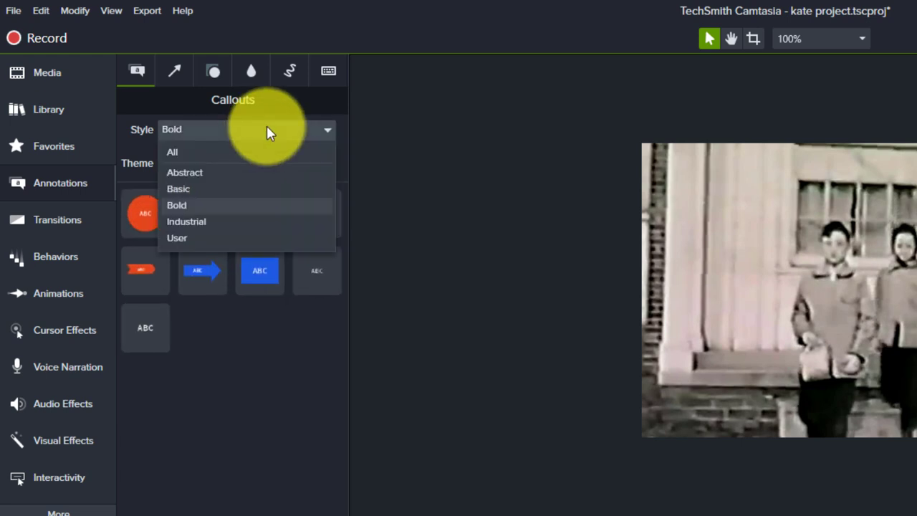
click(248, 221)
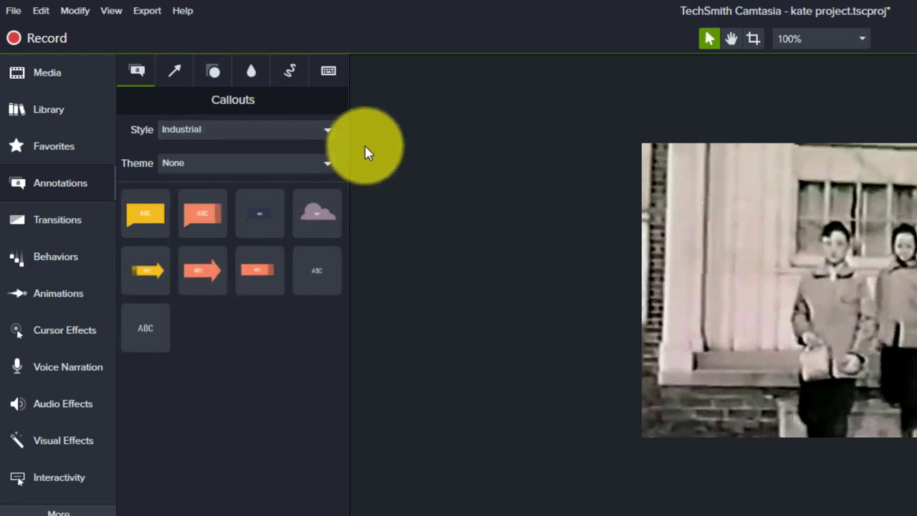
click(309, 132)
click(278, 190)
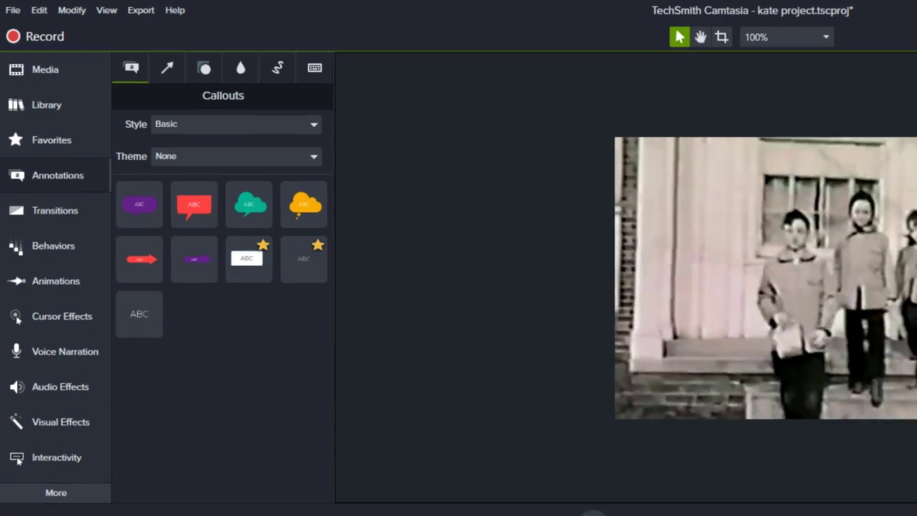
Move the playhead to about 0:00:07;15 in the children footage.
drag(30, 501, 200, 430)
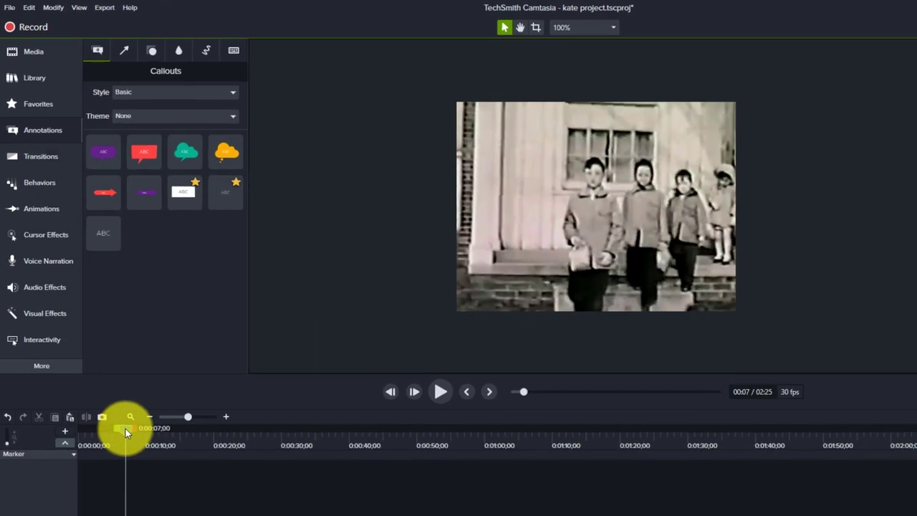
drag(159, 364, 117, 366)
drag(173, 362, 111, 366)
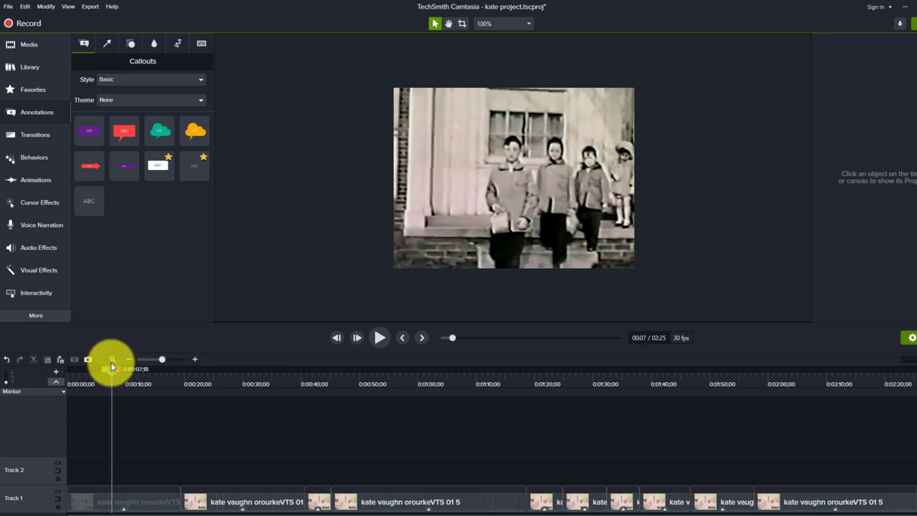
drag(113, 366, 110, 368)
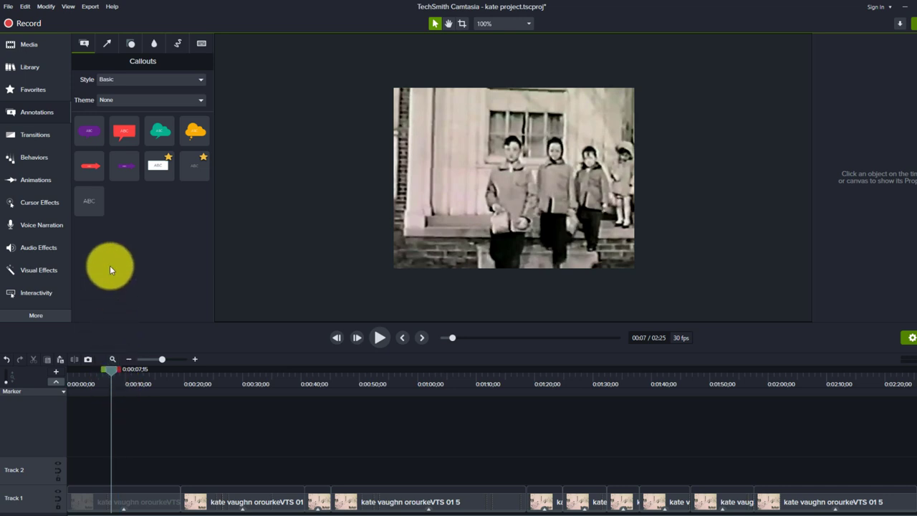
mouse_move(93, 199)
mouse_down()
mouse_move(188, 215)
mouse_move(495, 204)
mouse_move(94, 204)
mouse_up()
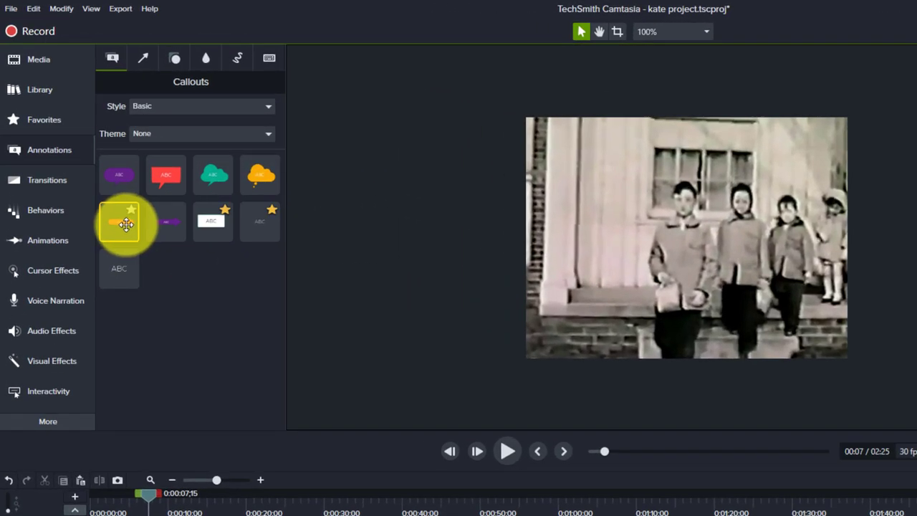
Try a red arrow callout on the video, positioning and shrinking it.
drag(91, 165, 402, 202)
drag(534, 269, 695, 259)
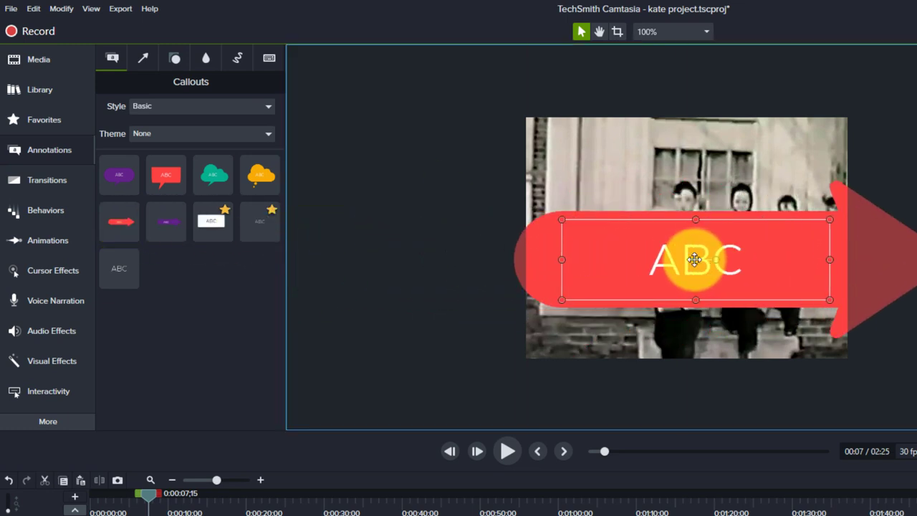
drag(563, 220, 108, 203)
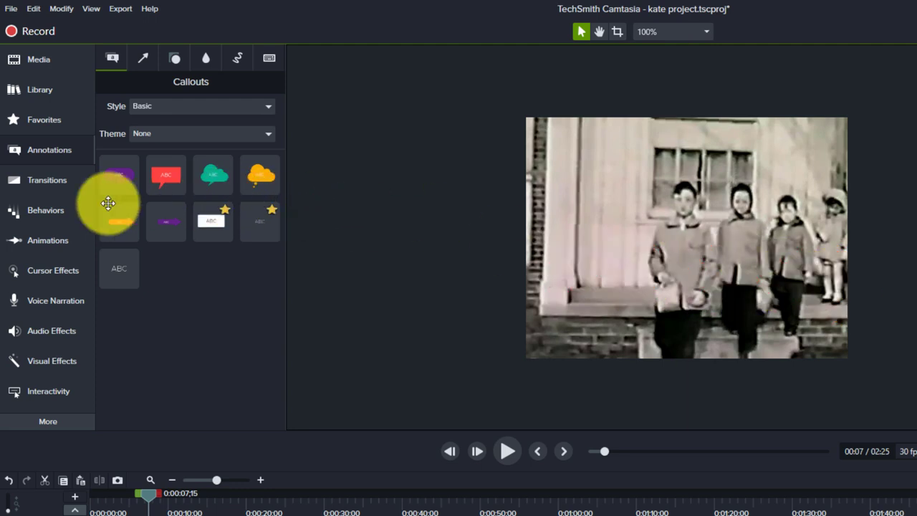
Place a shortened white ABC text callout over the lower footage, playhead at 00:08.
drag(211, 220, 665, 277)
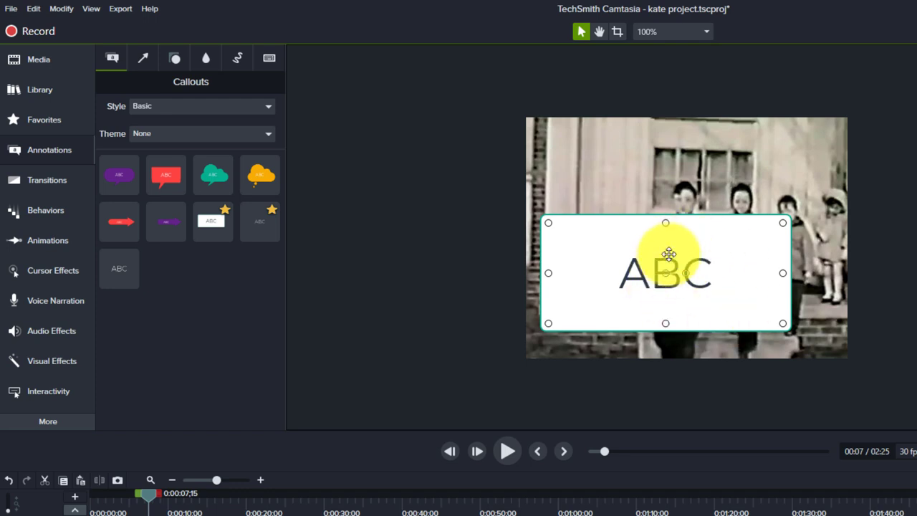
drag(665, 221, 664, 273)
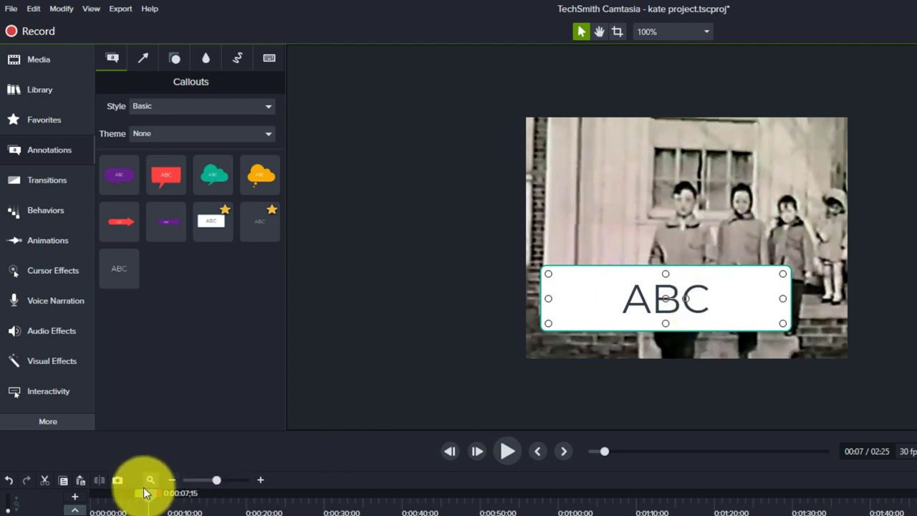
drag(150, 498, 154, 496)
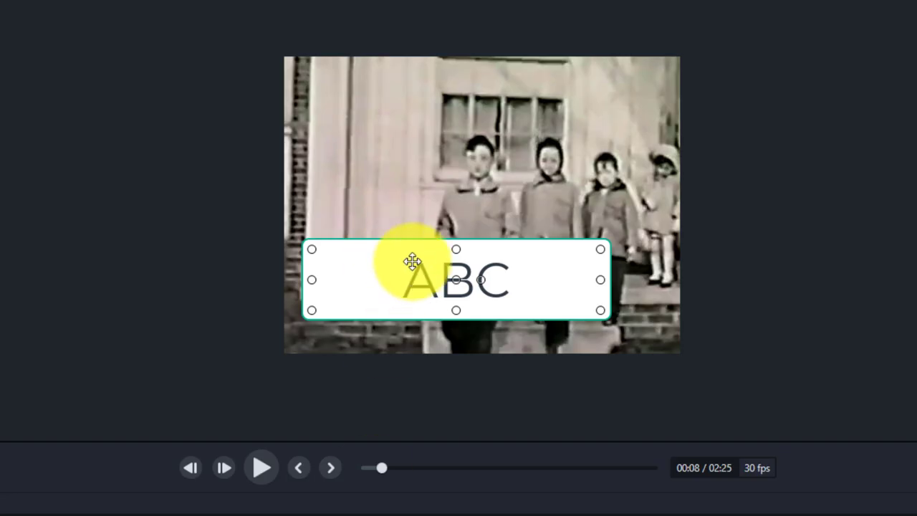
Replace the callout's ABC text with the family member's full name.
click(419, 277)
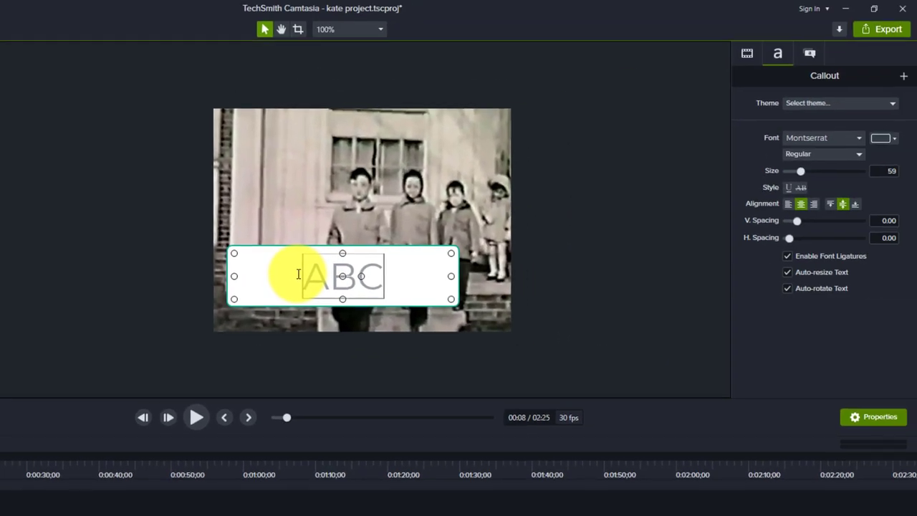
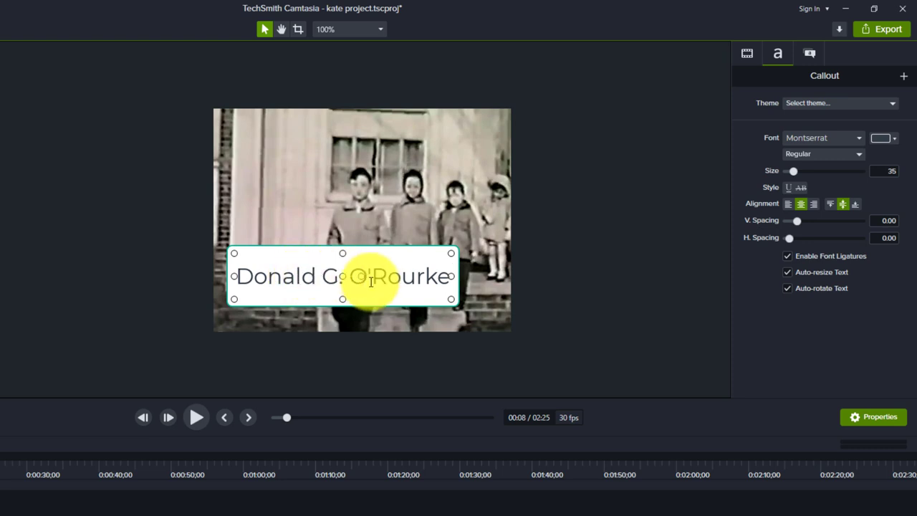
click(399, 313)
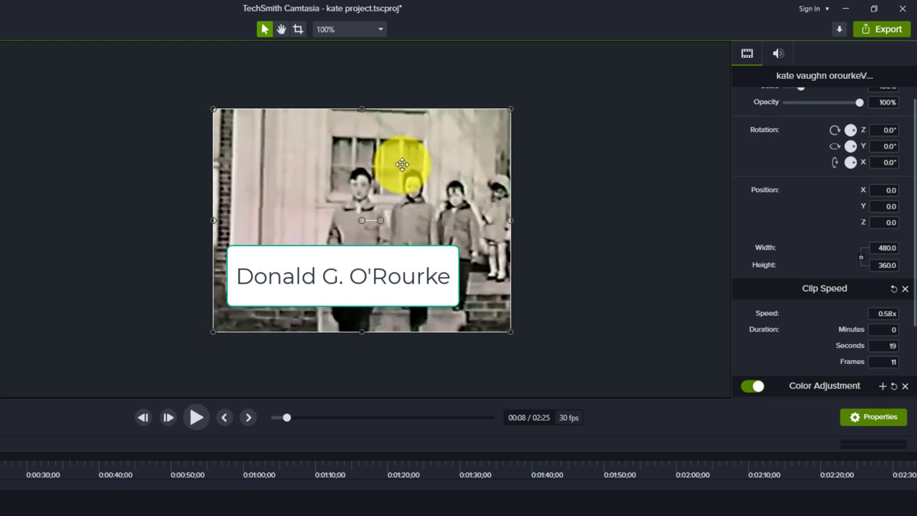
Resize the name callout into a small size 14 label at the lower left.
click(365, 263)
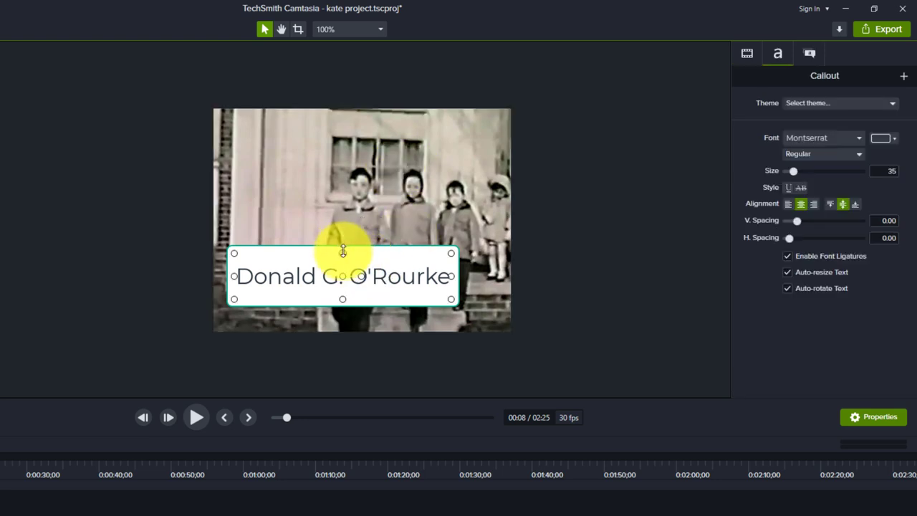
mouse_move(343, 252)
mouse_down()
mouse_move(341, 281)
mouse_move(340, 270)
mouse_up()
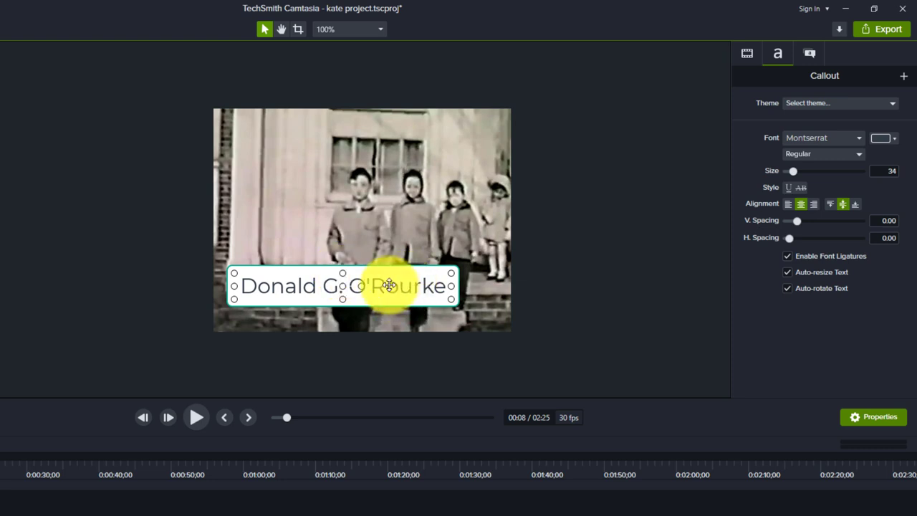
drag(452, 272, 327, 286)
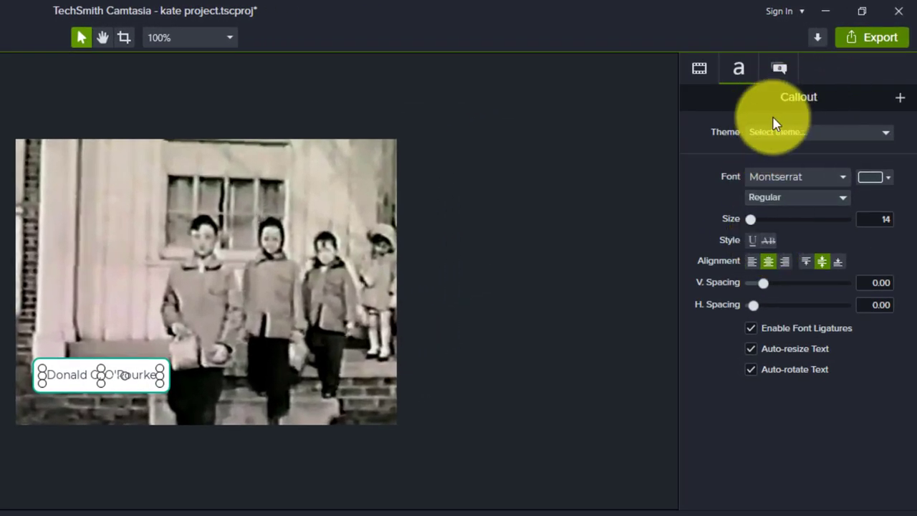
Give the callout a black outline sampled from the footage, thickness 3.7.
click(779, 72)
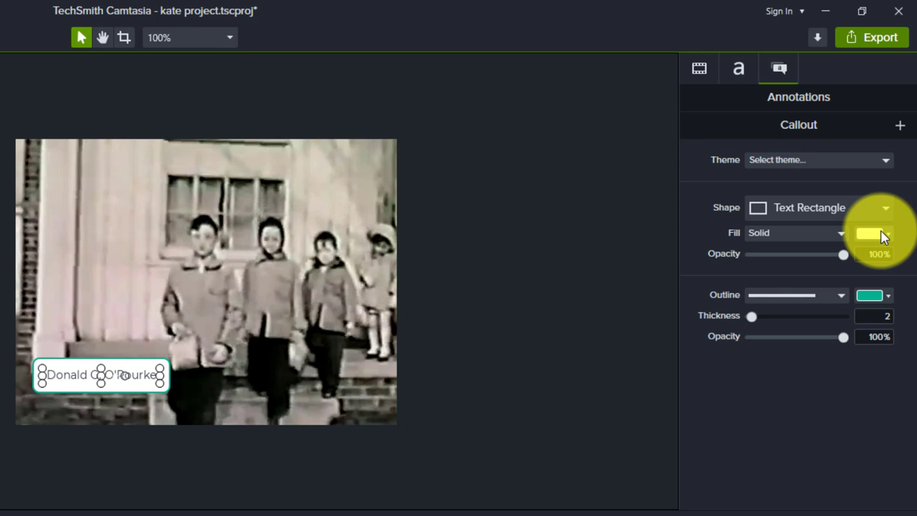
click(888, 297)
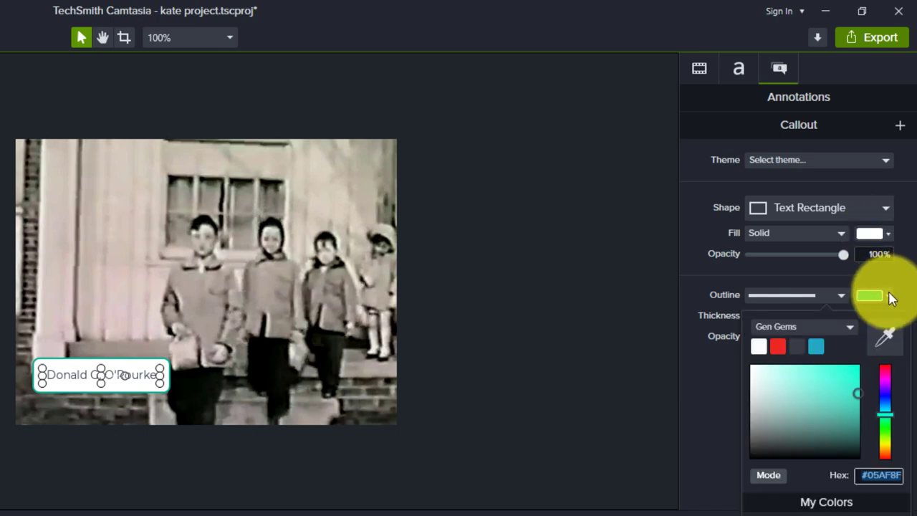
click(888, 340)
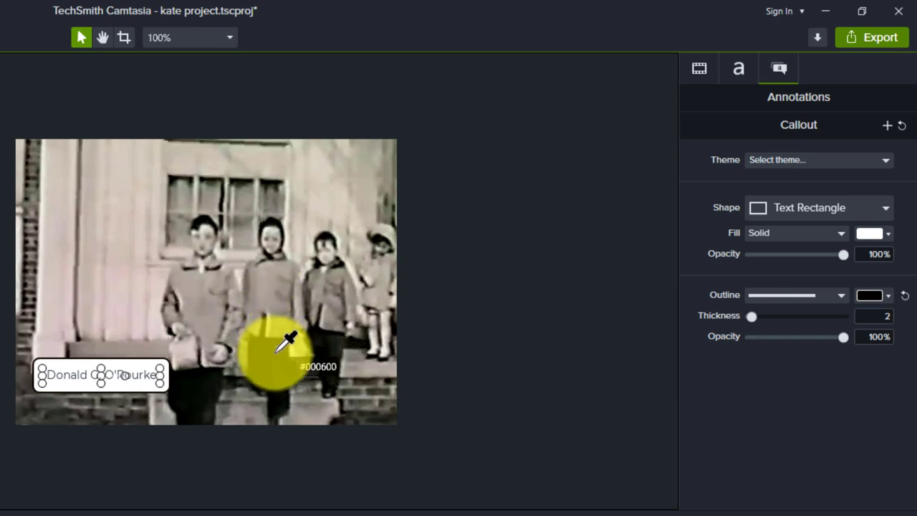
click(215, 374)
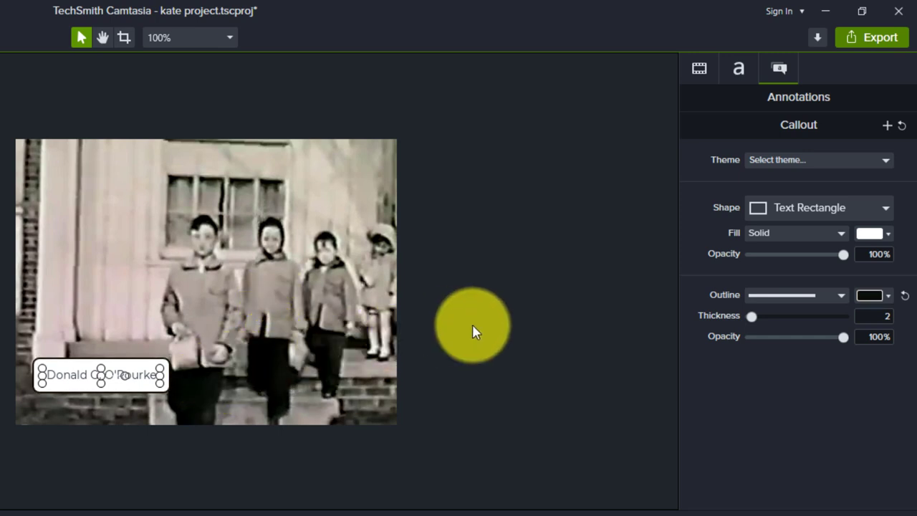
click(889, 296)
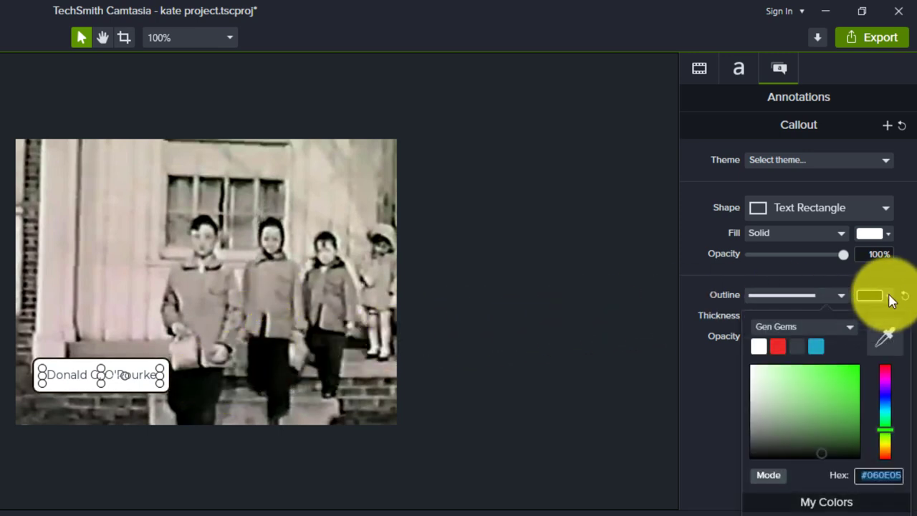
click(890, 297)
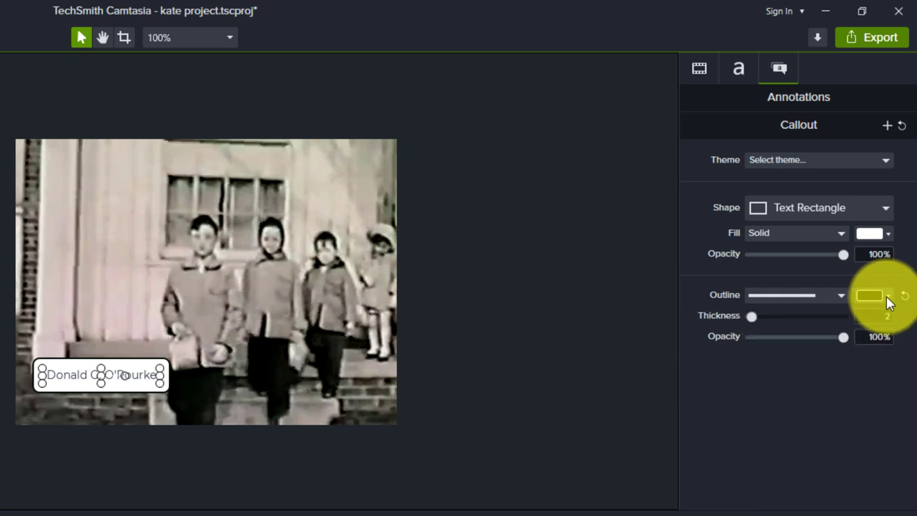
drag(752, 321, 753, 322)
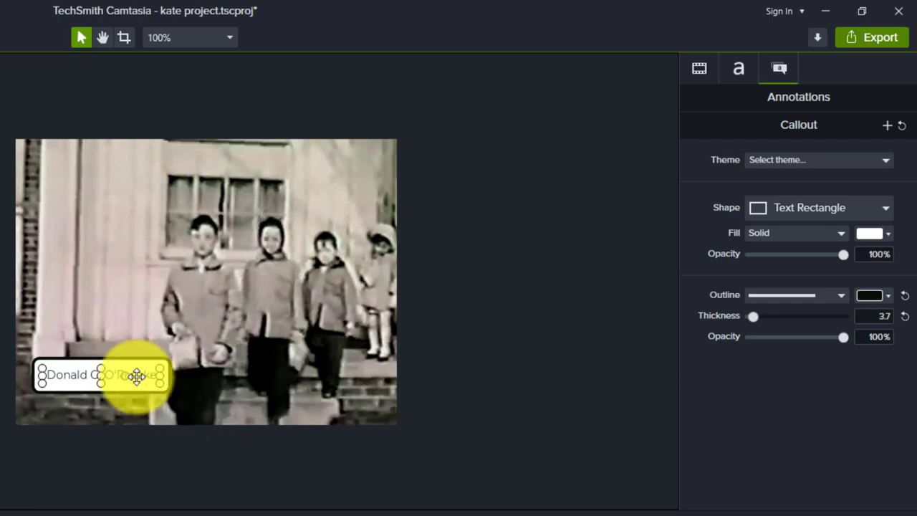
Set the name text to Montserrat Bold and move the callout toward the bottom centre.
double_click(81, 374)
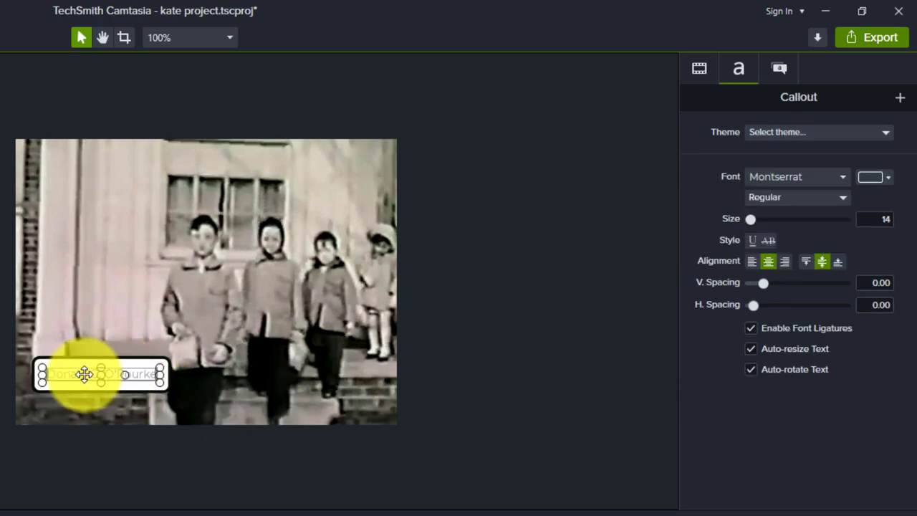
click(797, 202)
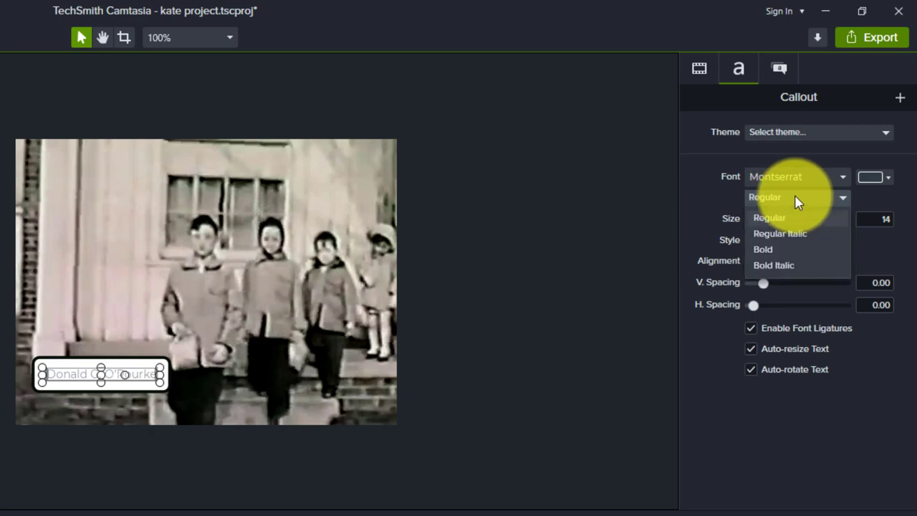
click(764, 248)
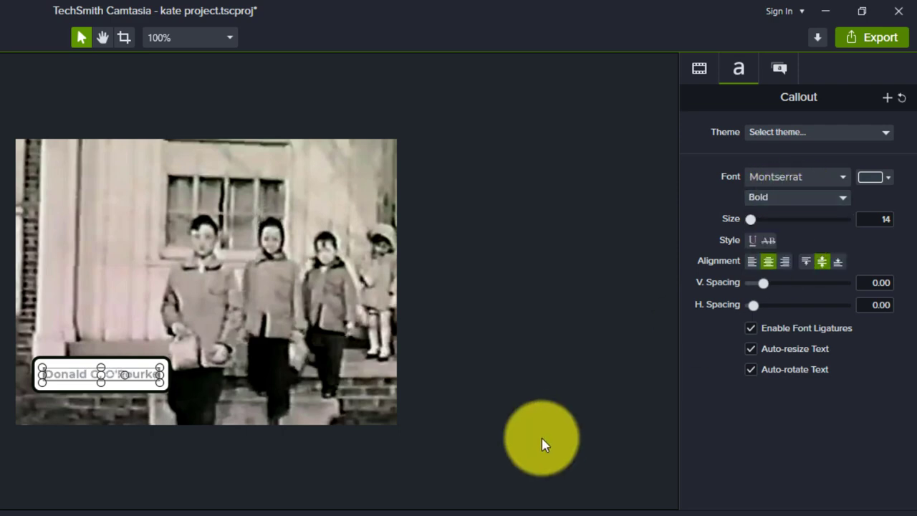
click(542, 423)
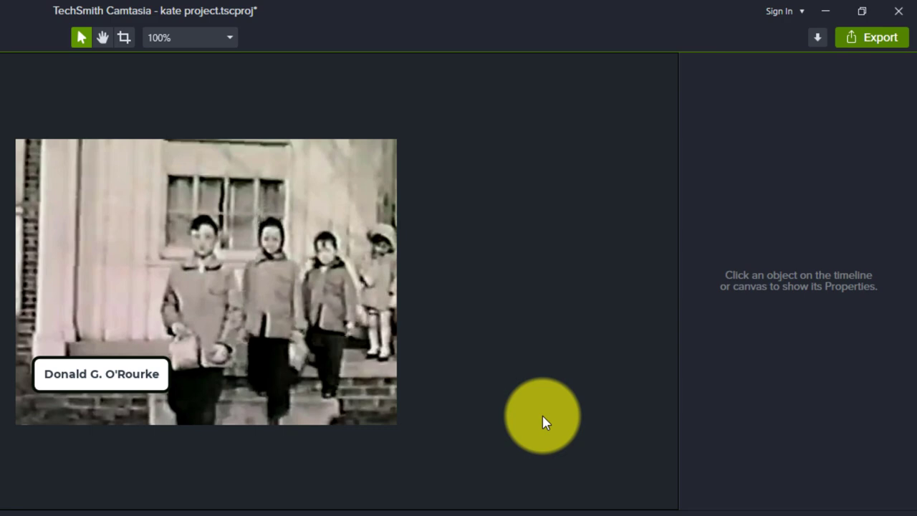
click(129, 378)
drag(136, 379, 198, 405)
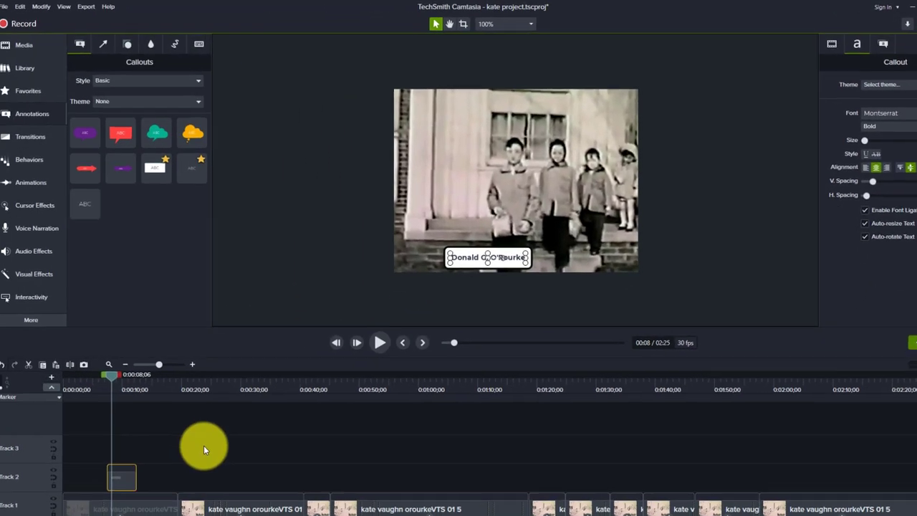
Copy the Track 2 name callout clip and paste it onto Track 3.
click(203, 449)
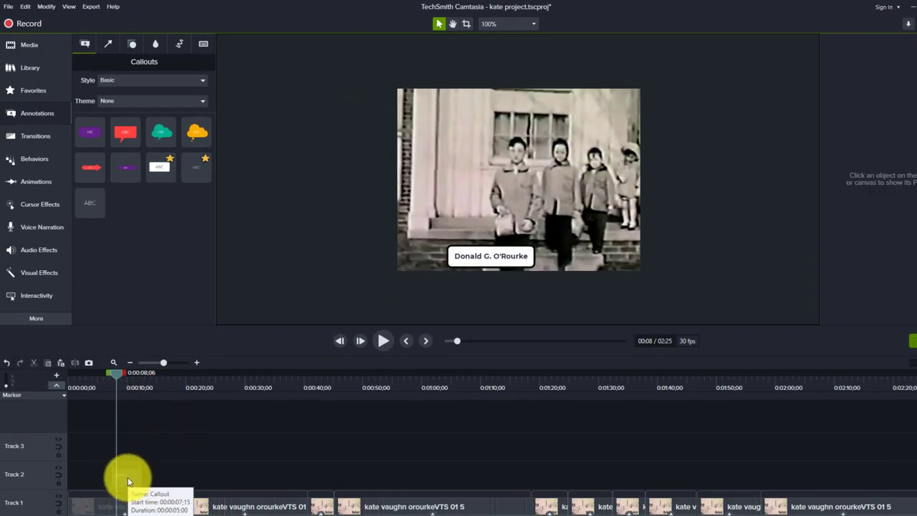
click(128, 478)
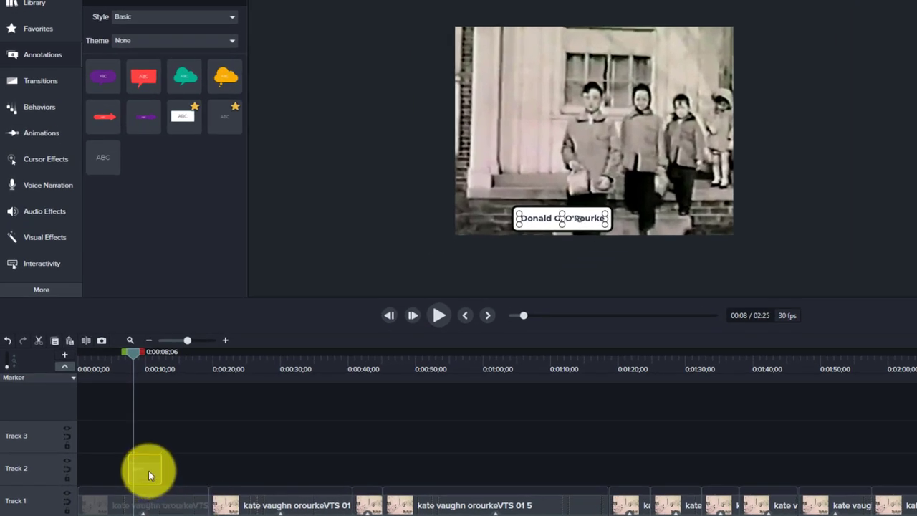
right_click(148, 470)
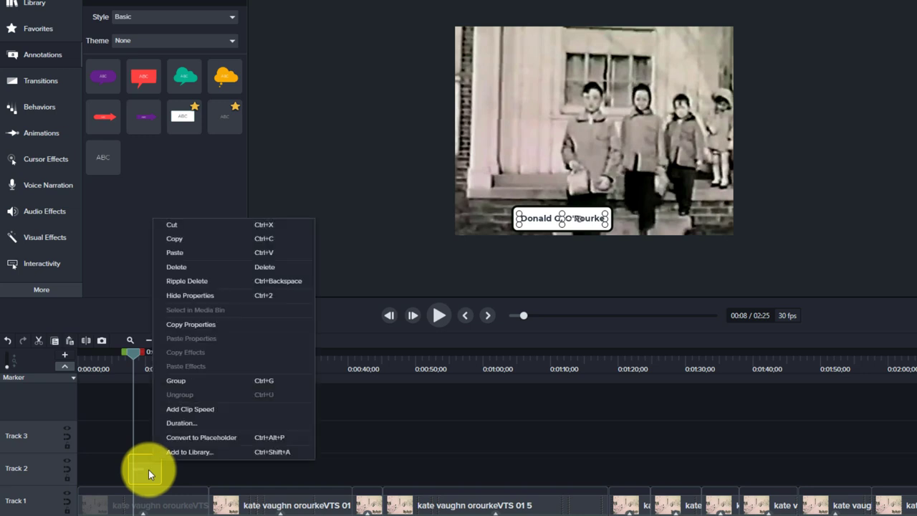
click(183, 237)
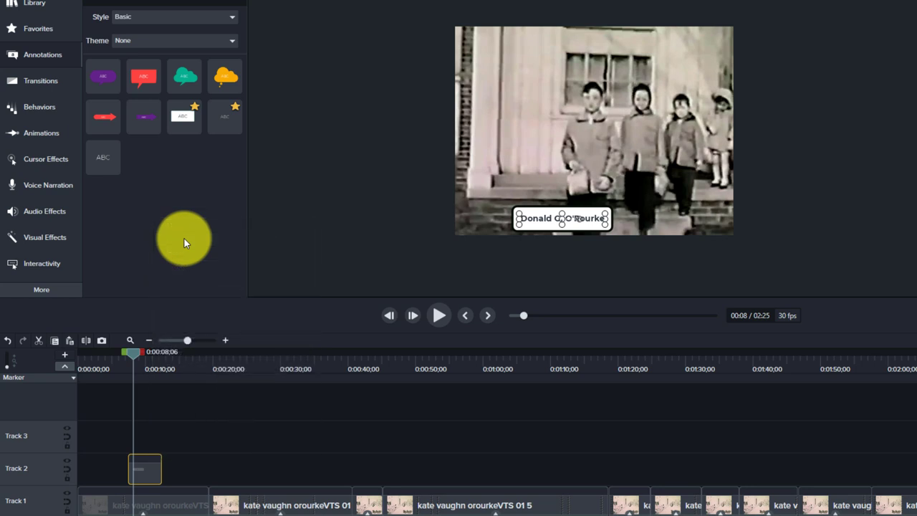
click(146, 434)
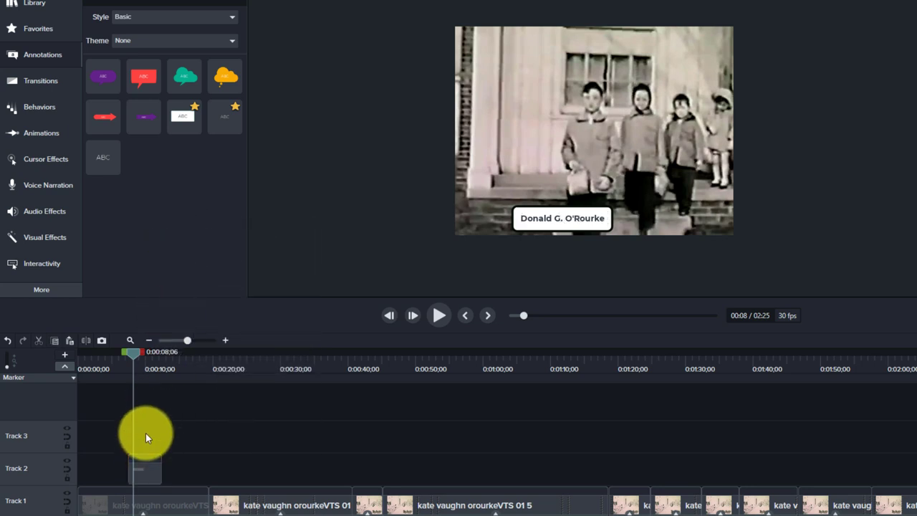
key(ctrl+v)
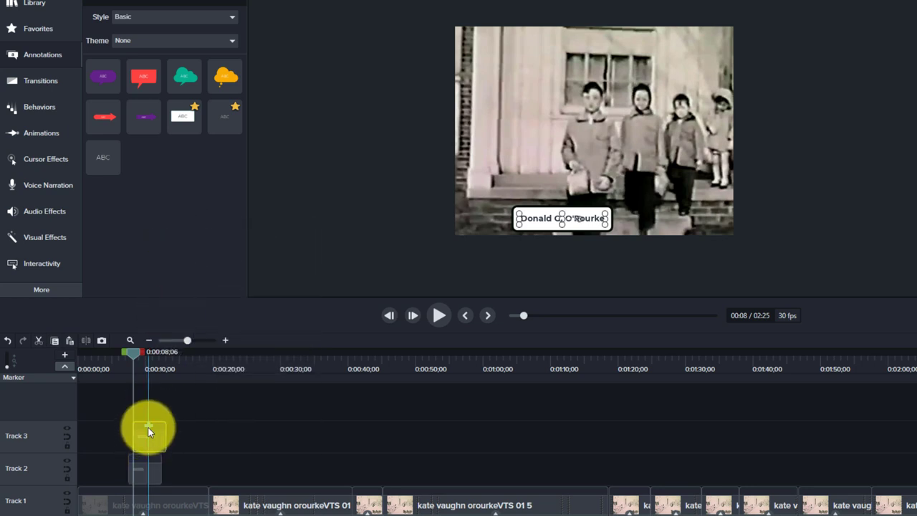
Start the copy slightly later and move it above the original in the frame.
drag(149, 438, 162, 437)
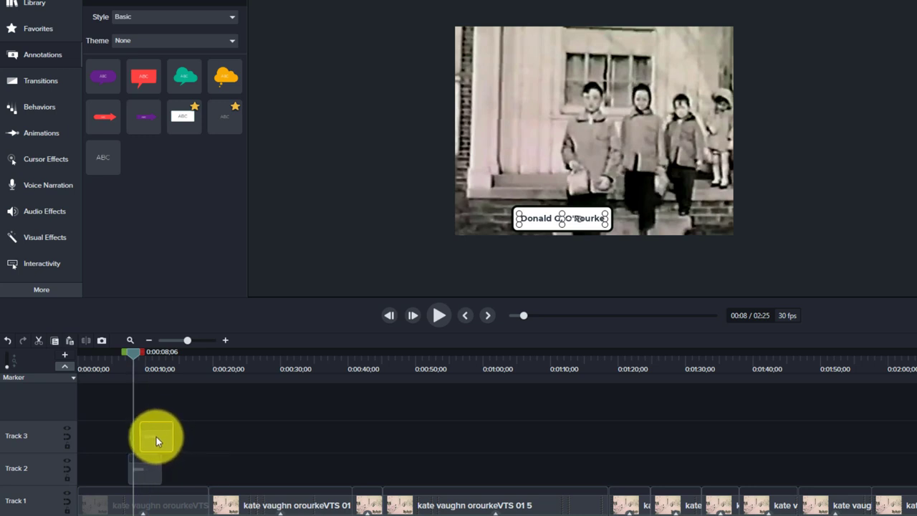
drag(133, 354, 152, 354)
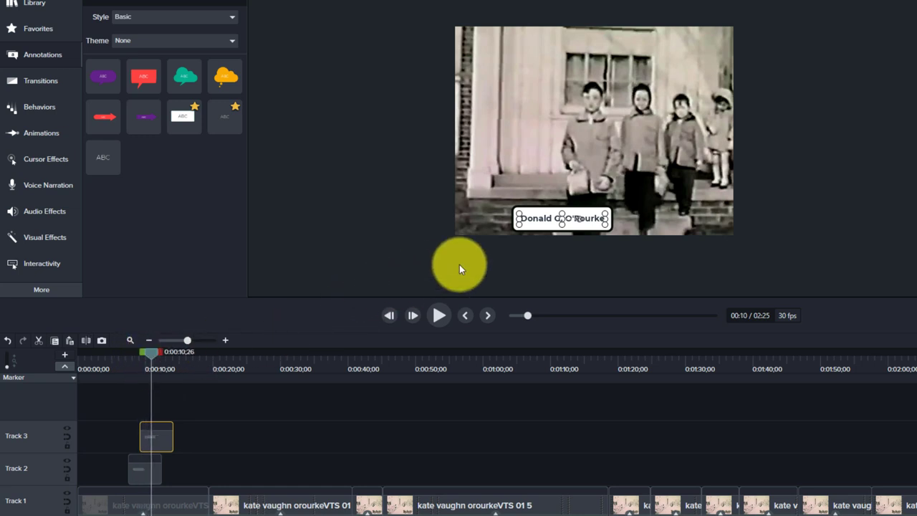
drag(556, 223, 611, 187)
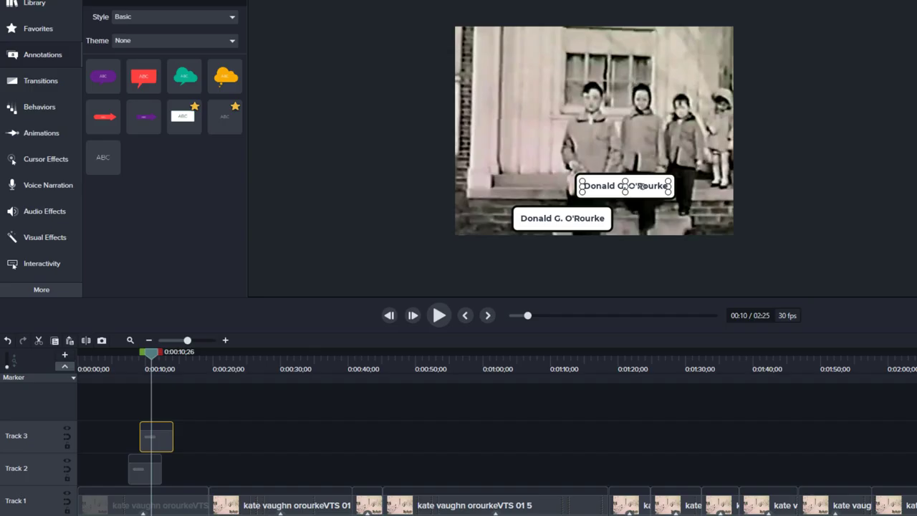
Nudge the duplicate callout slightly to the right.
mouse_move(615, 179)
mouse_down()
mouse_move(608, 189)
mouse_move(583, 188)
mouse_move(627, 190)
mouse_up()
Rename the duplicate to the second child's name and paste a copy onto Track 4 a second later.
text(Patrick N.)
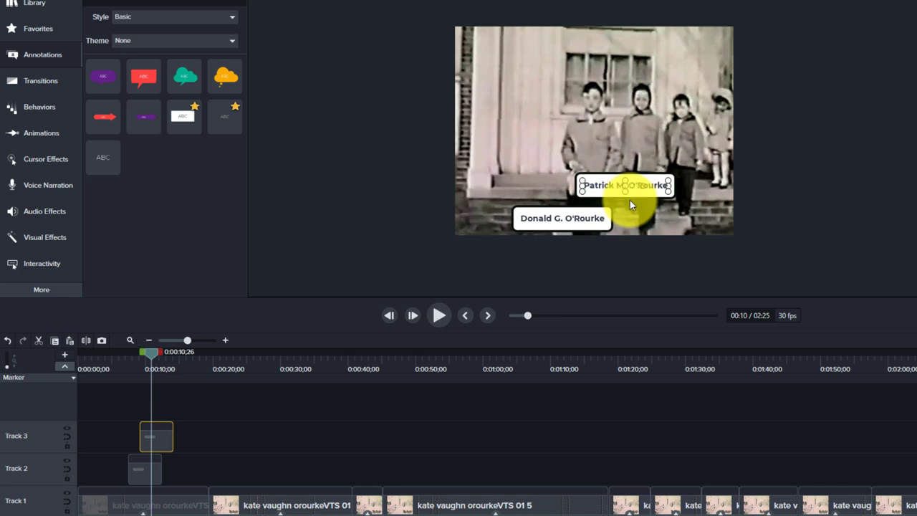
click(738, 198)
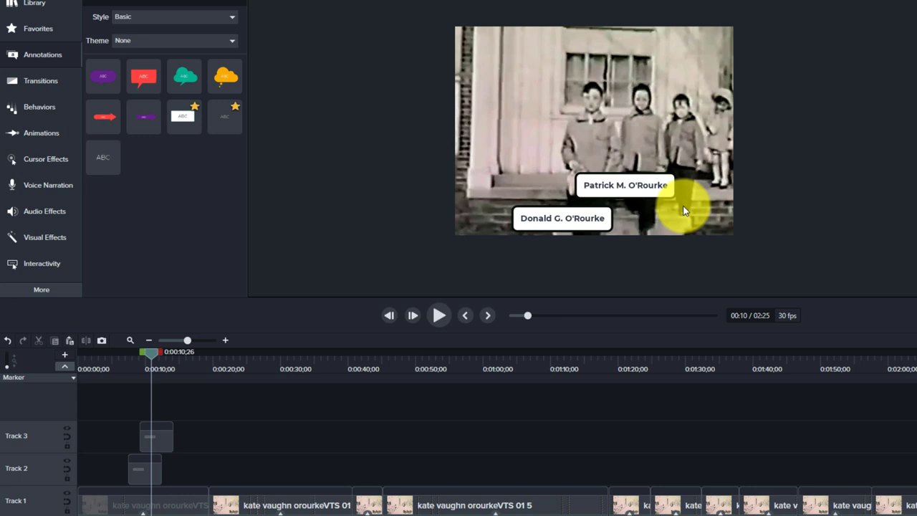
click(158, 437)
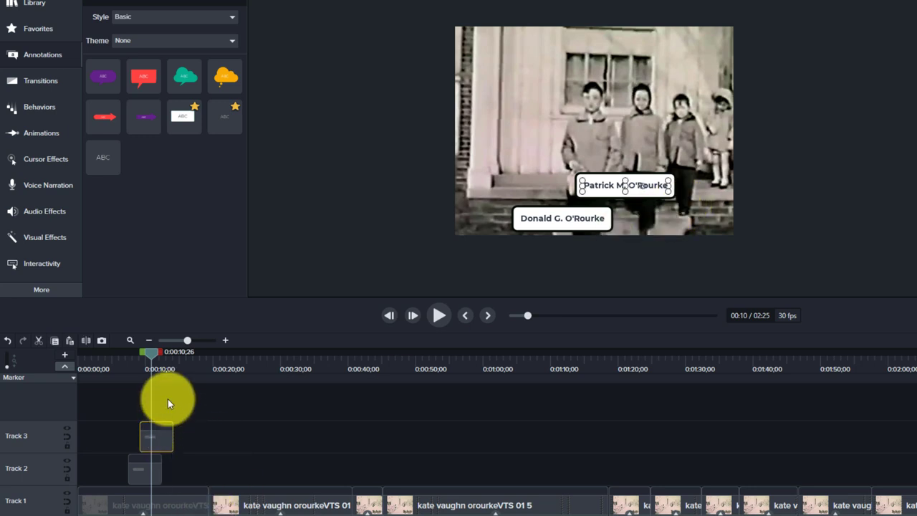
drag(158, 361, 163, 356)
key(ctrl+v)
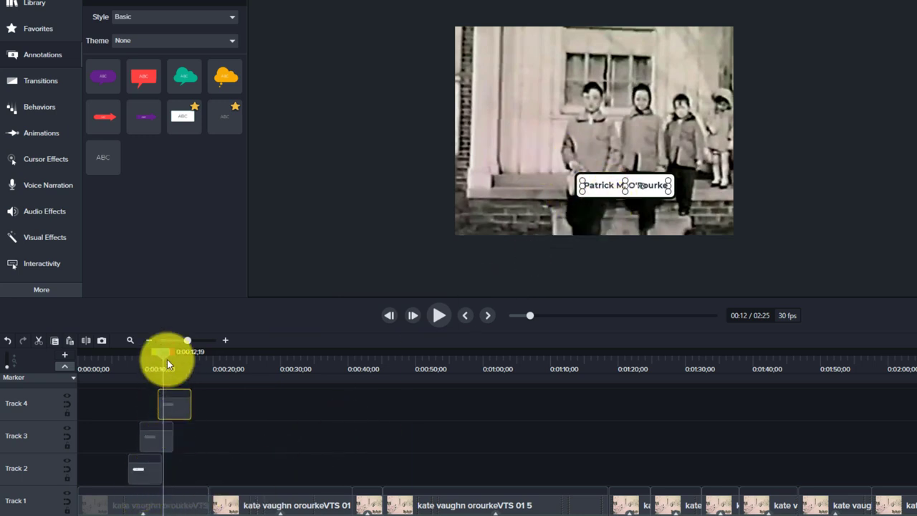
Extend the Track 2, 3 and 4 callouts to end together near 16 seconds; raise the Track 4 label.
mouse_move(166, 358)
mouse_down()
mouse_move(154, 357)
mouse_move(170, 359)
mouse_up()
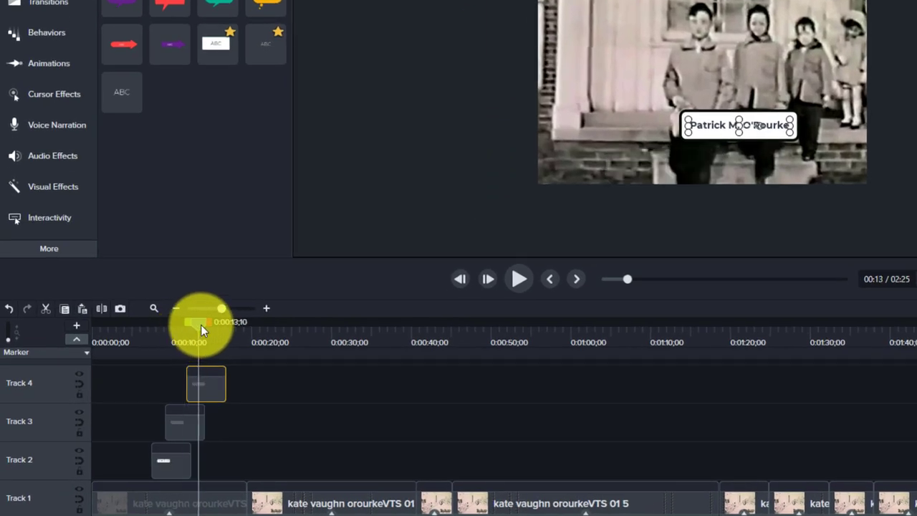
drag(200, 325, 183, 327)
drag(189, 471, 241, 465)
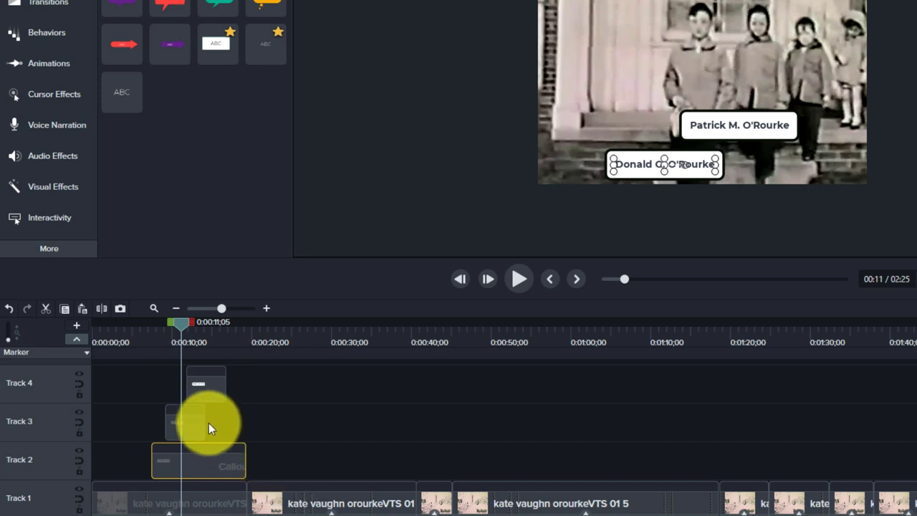
drag(204, 424, 242, 423)
drag(226, 388, 244, 388)
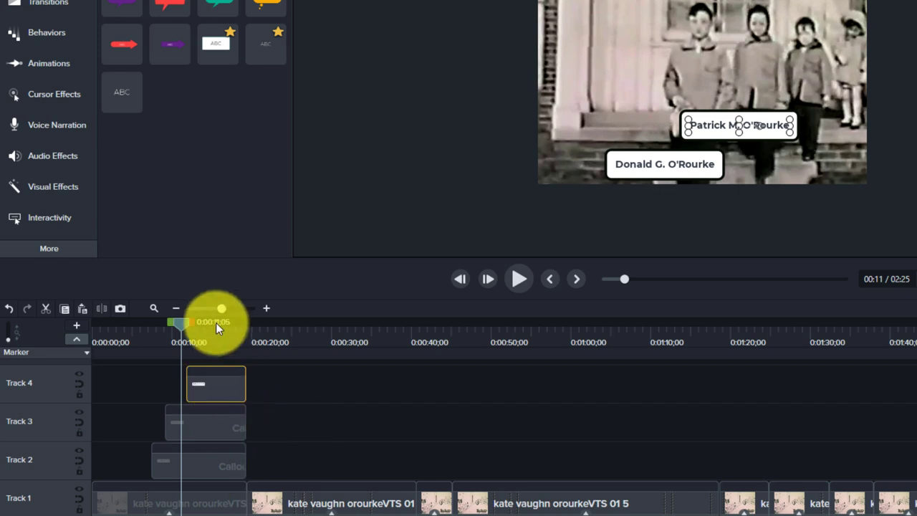
drag(182, 323, 224, 322)
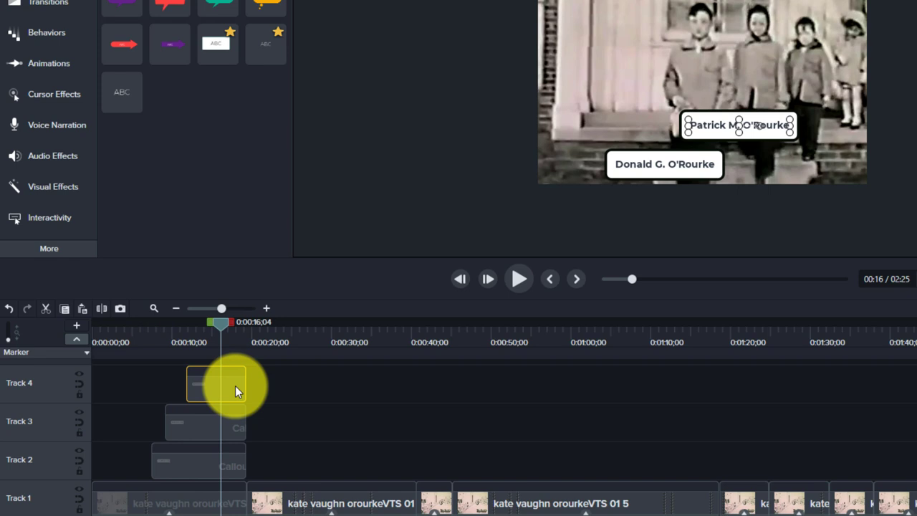
click(714, 128)
drag(713, 127, 760, 90)
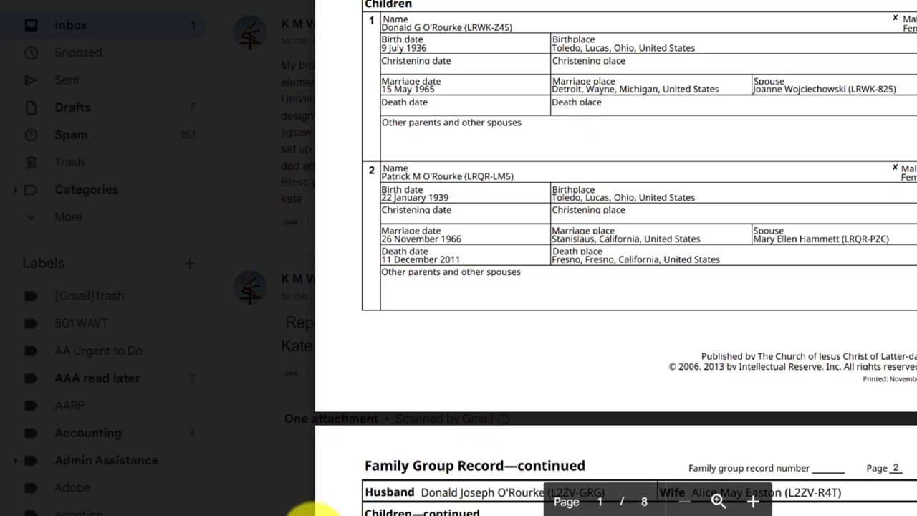
Scroll the family group record PDF to page 2 to find the third child's name.
scroll(408, 329, down, 3)
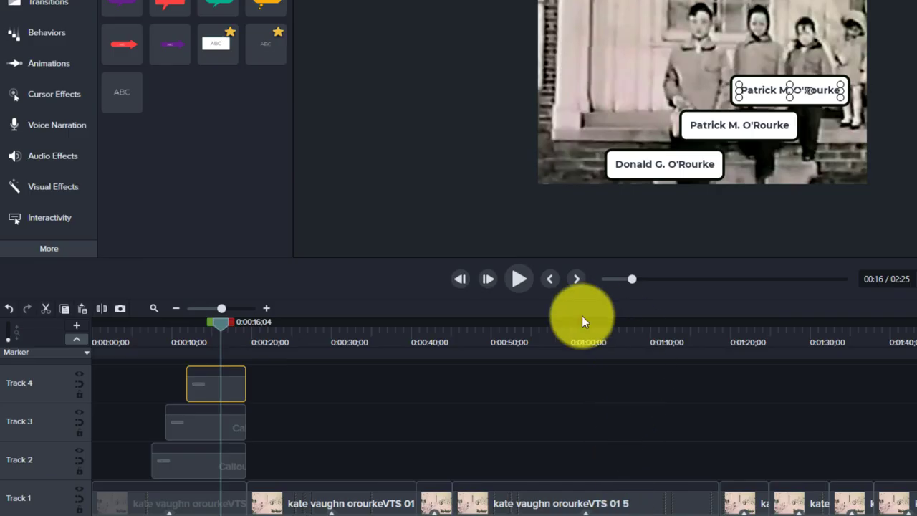
Replace the top callout's first name with the third family member's name, then replay the opening footage.
double_click(752, 89)
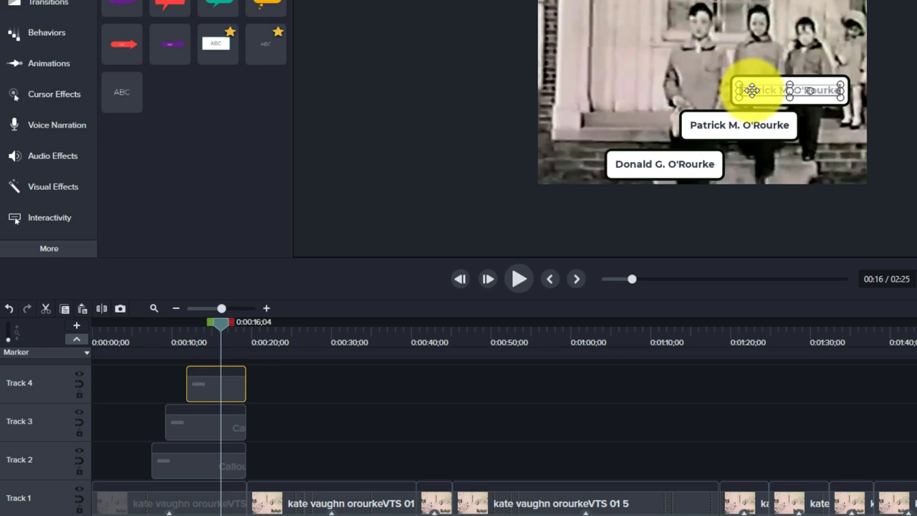
click(751, 89)
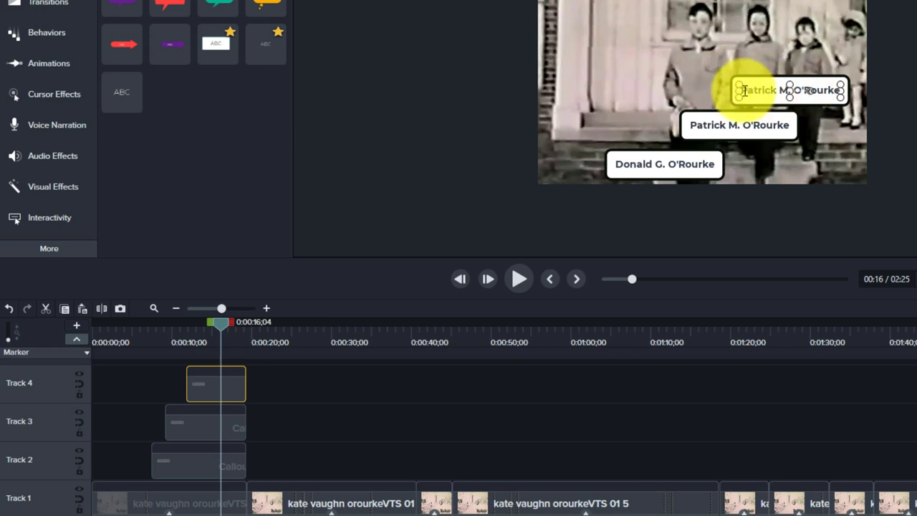
drag(746, 89, 791, 89)
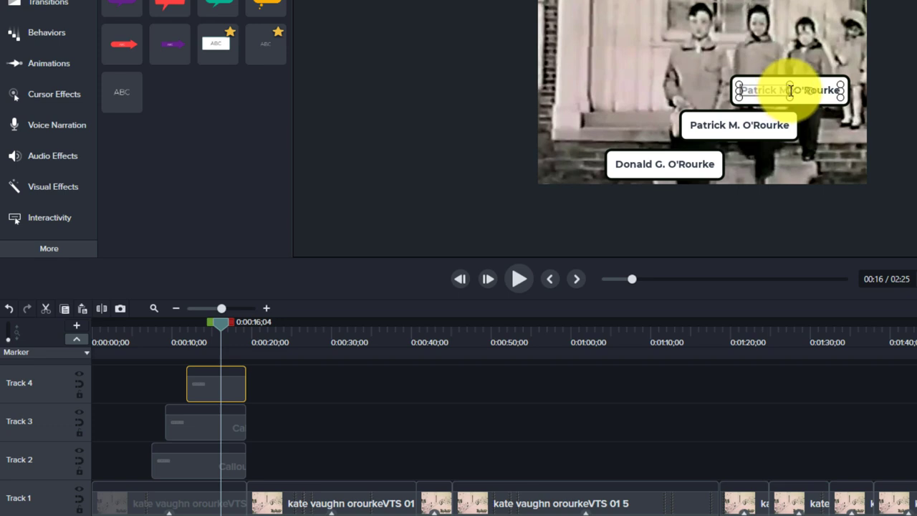
text(T)
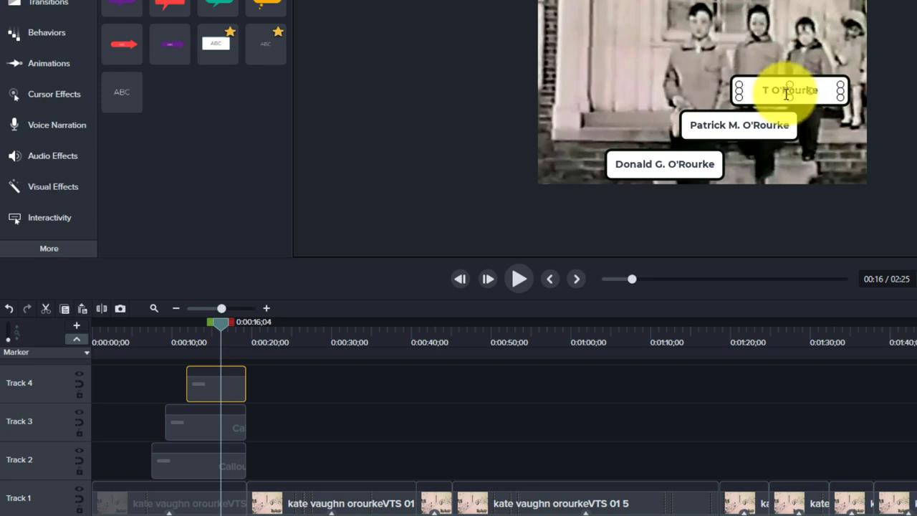
text(errance M.)
click(788, 41)
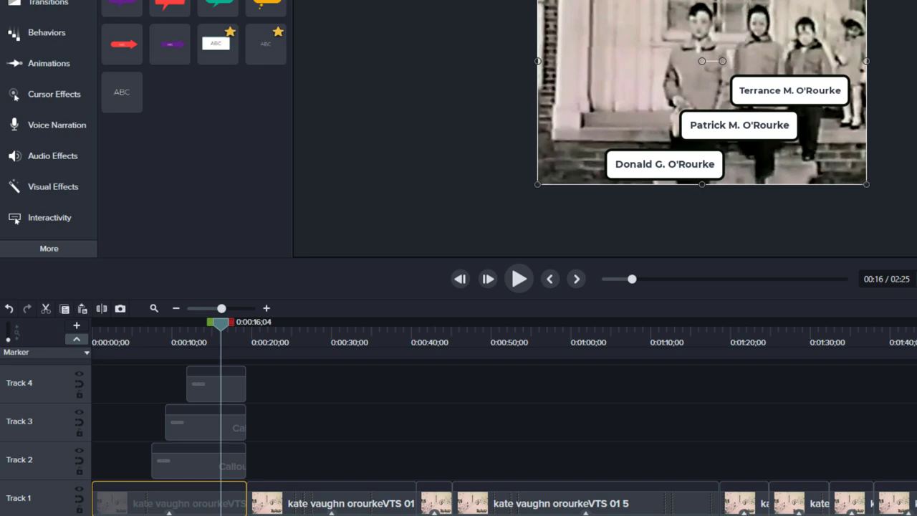
drag(221, 322, 139, 332)
click(519, 279)
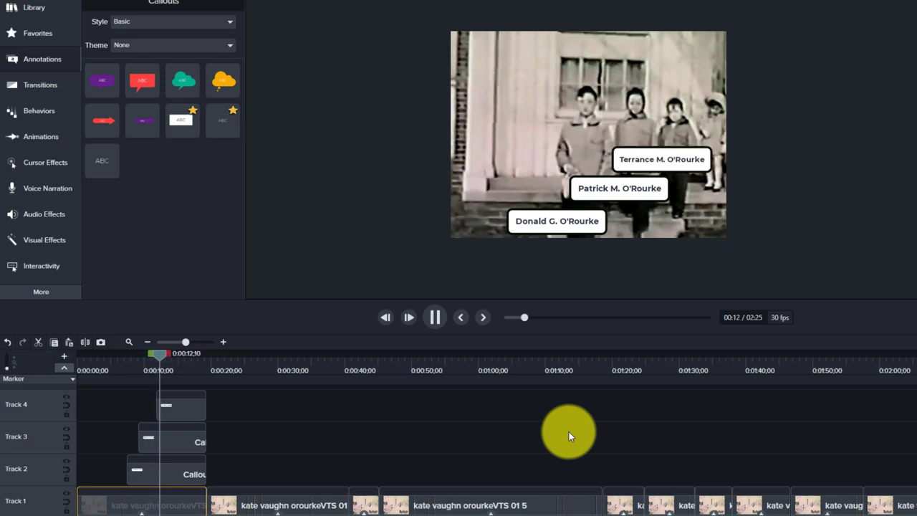
Trim the Track 4 and Track 3 callouts to start slightly earlier, then replay to check timing.
click(436, 319)
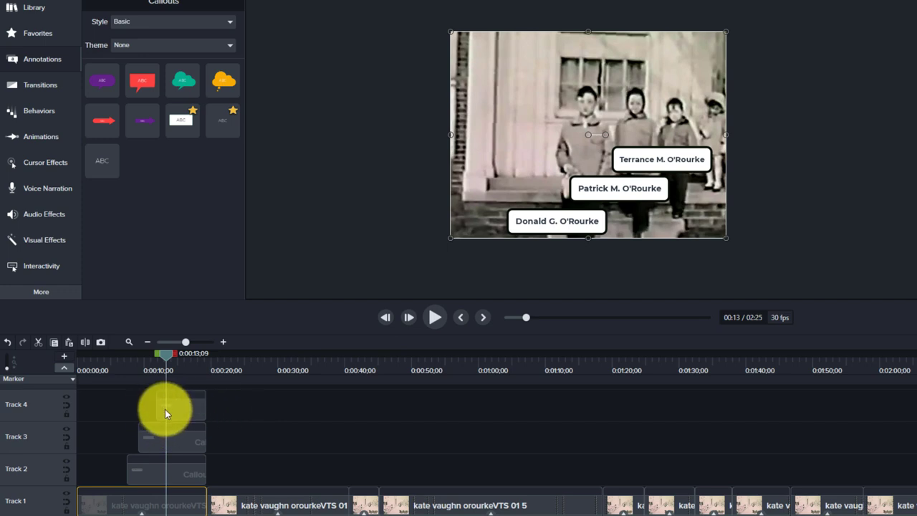
click(173, 404)
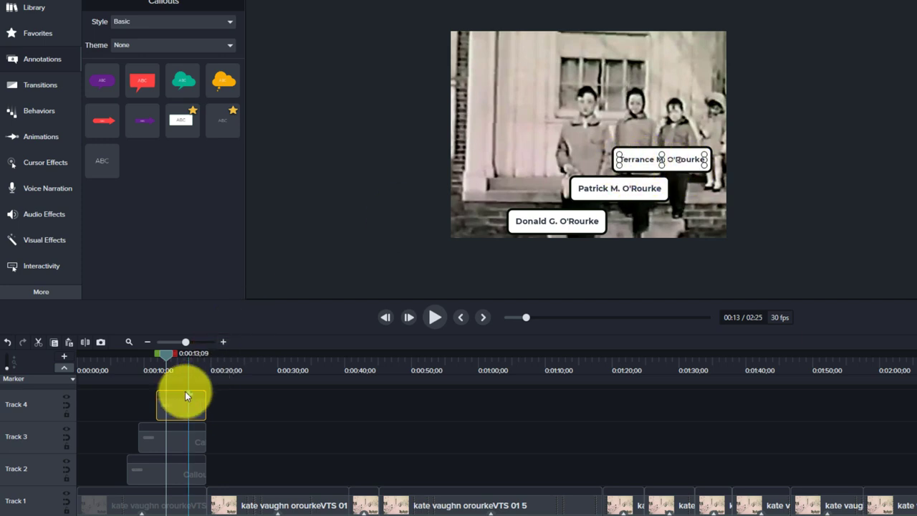
drag(156, 406, 149, 406)
drag(138, 437, 134, 438)
click(122, 362)
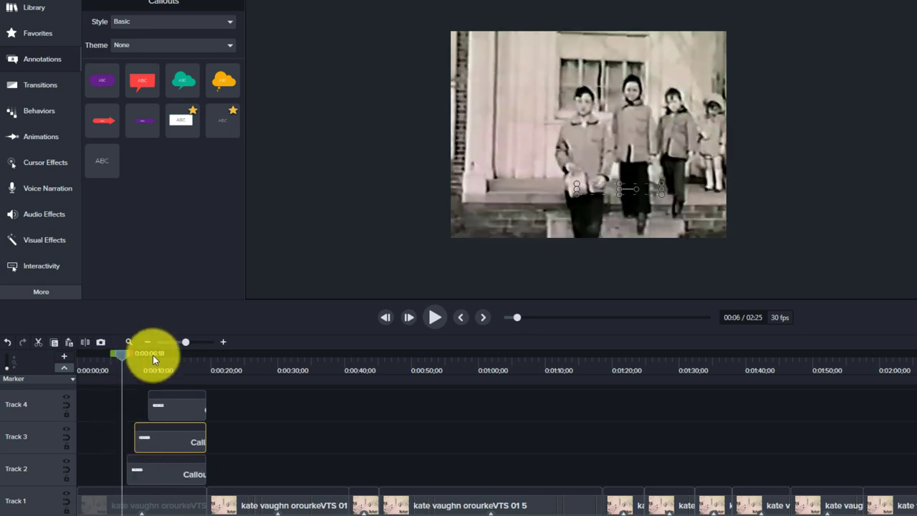
click(436, 316)
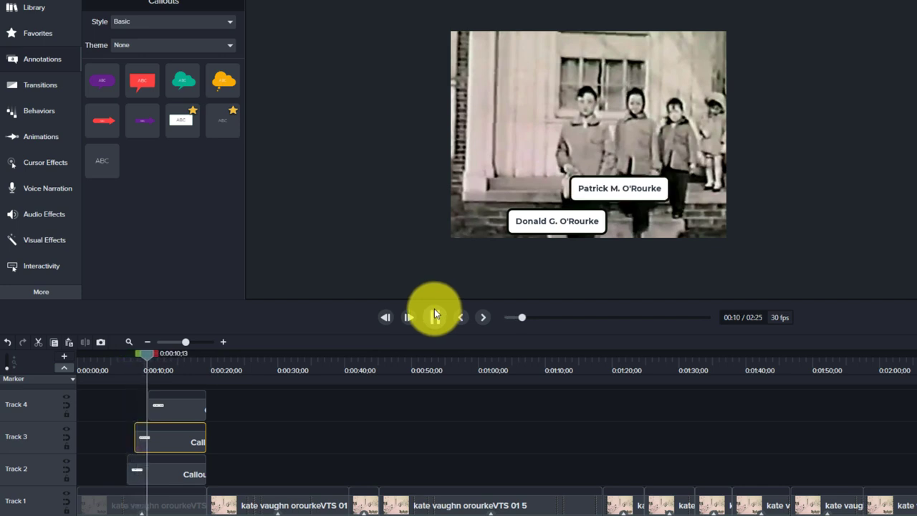
Trim the top callout a bit earlier again and replay from about 0:07 until all three labels show.
click(434, 313)
drag(150, 417, 142, 417)
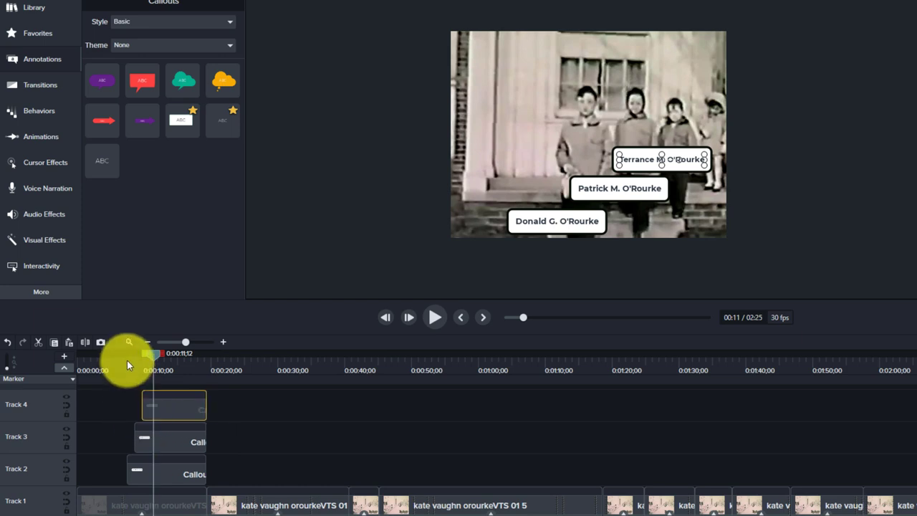
click(127, 361)
click(433, 320)
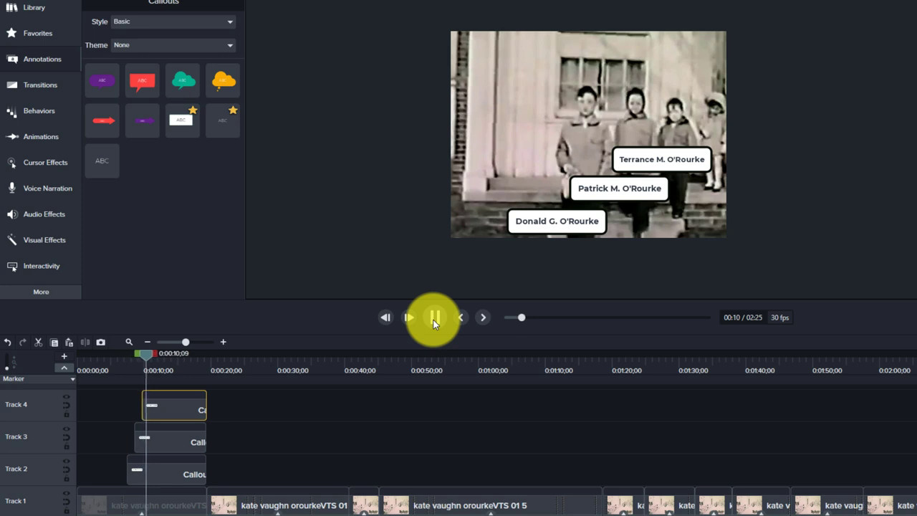
click(434, 320)
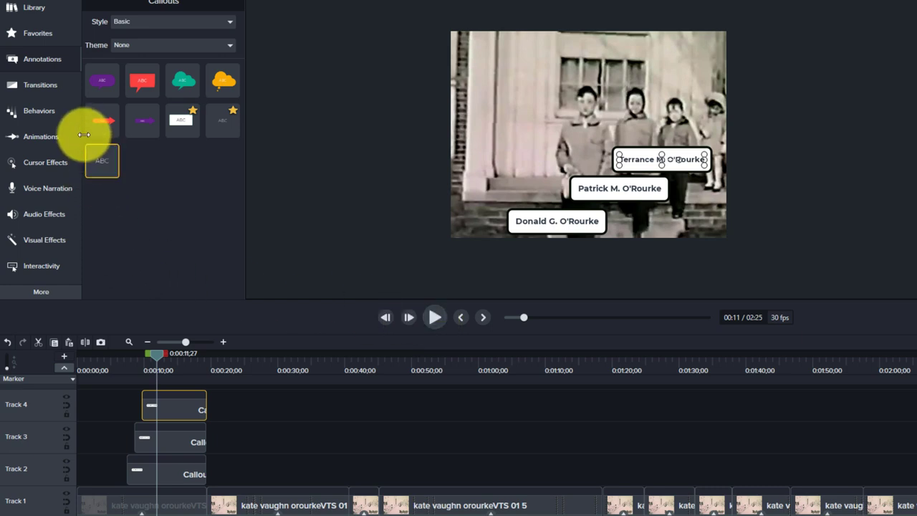
Apply the Fade transition to the starts of the callouts on Tracks 2, 3 and 4, then preview them fading in.
click(49, 88)
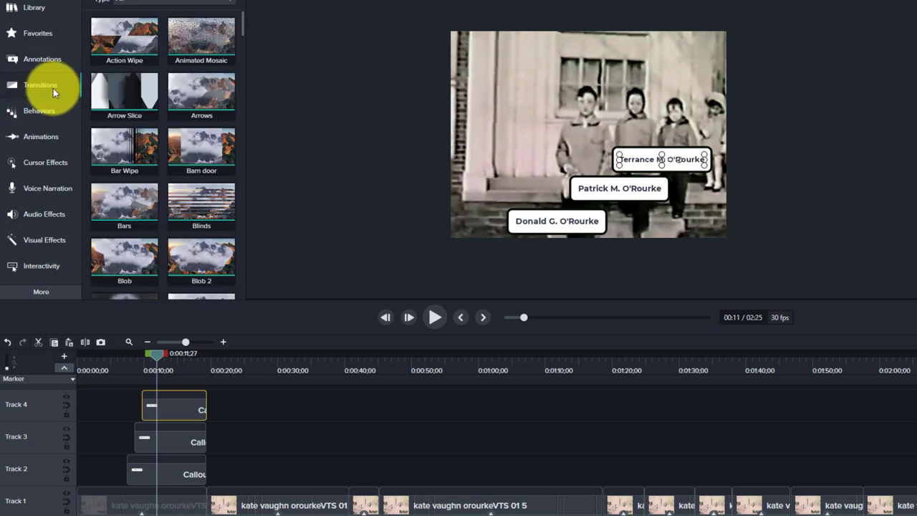
scroll(237, 37, down, 1)
scroll(237, 37, down, 10)
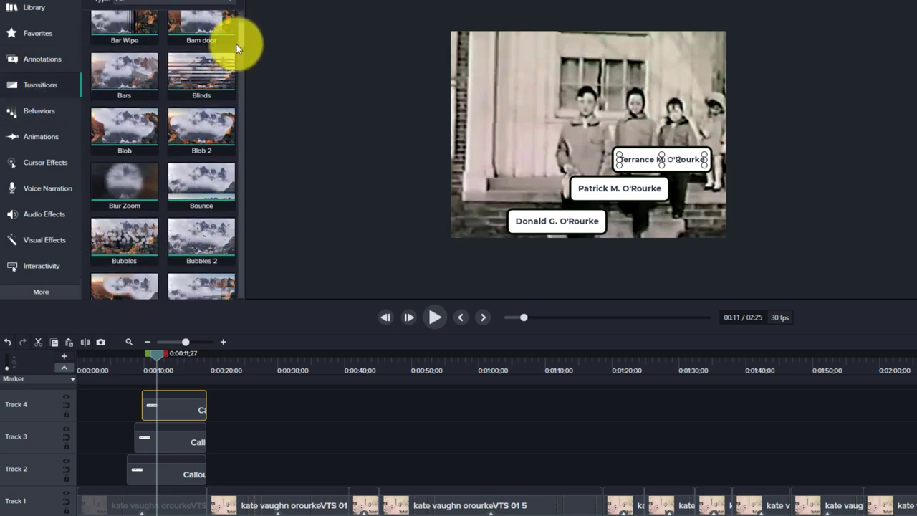
scroll(233, 97, down, 5)
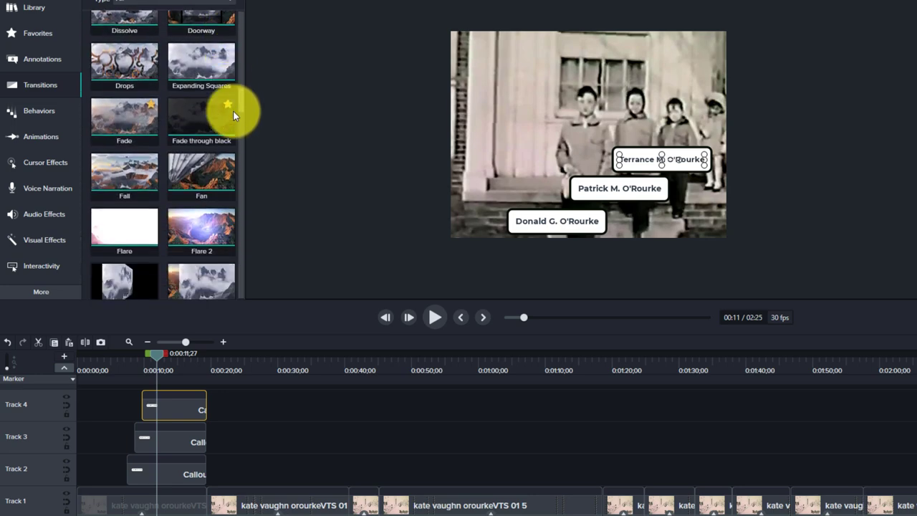
drag(122, 86, 135, 471)
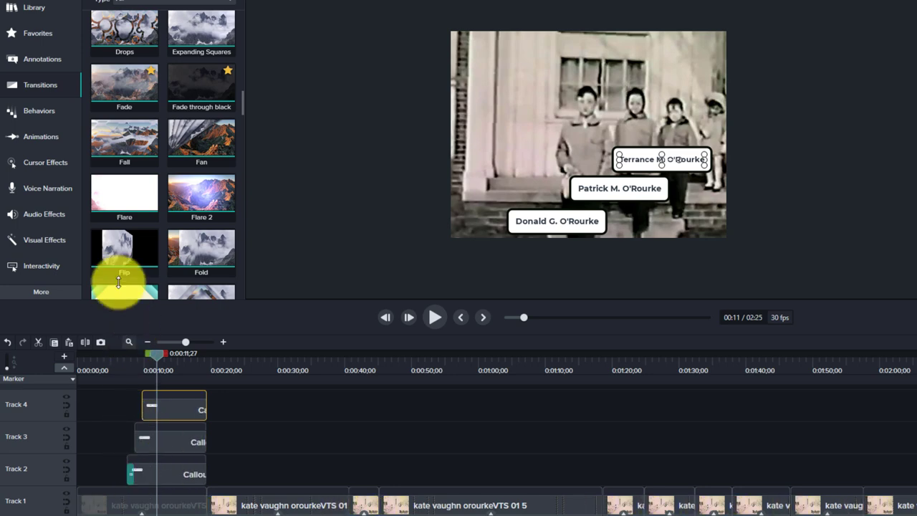
mouse_move(117, 86)
mouse_down()
mouse_move(126, 147)
mouse_move(122, 389)
mouse_move(138, 443)
mouse_up()
drag(141, 101, 145, 414)
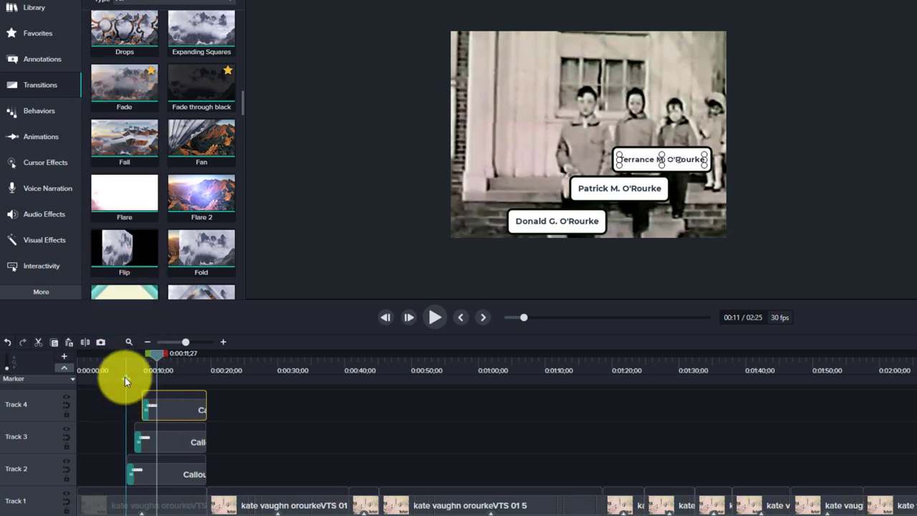
click(123, 367)
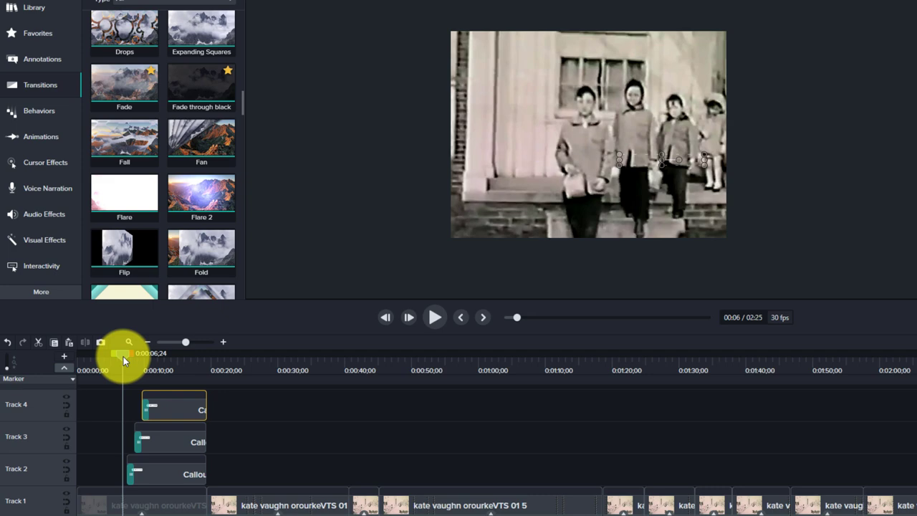
click(438, 317)
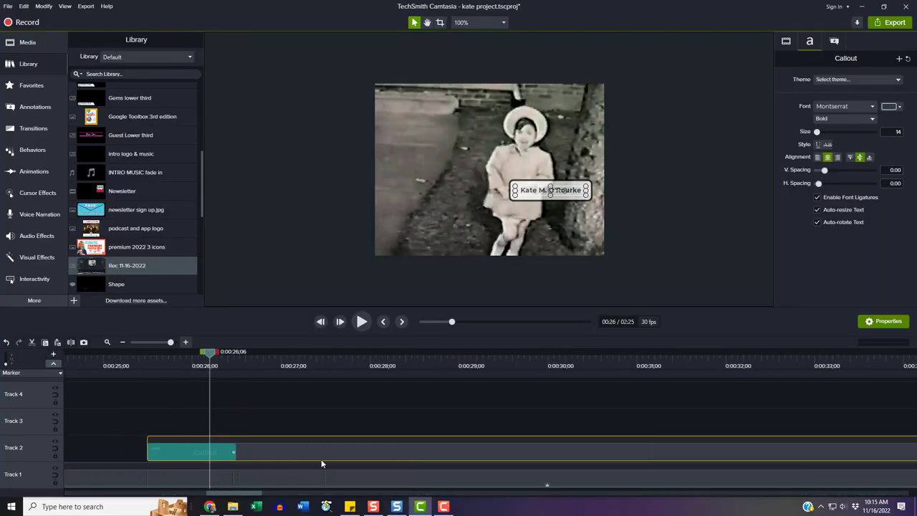
Lengthen the Track 2 callout, preview around 1:21, and make the later Track 2 callout start earlier.
drag(236, 446, 274, 444)
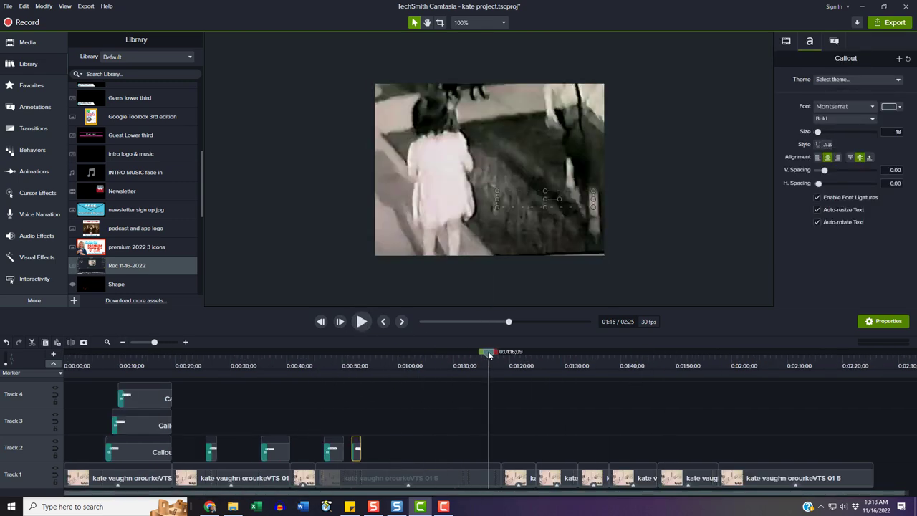
drag(485, 351, 518, 356)
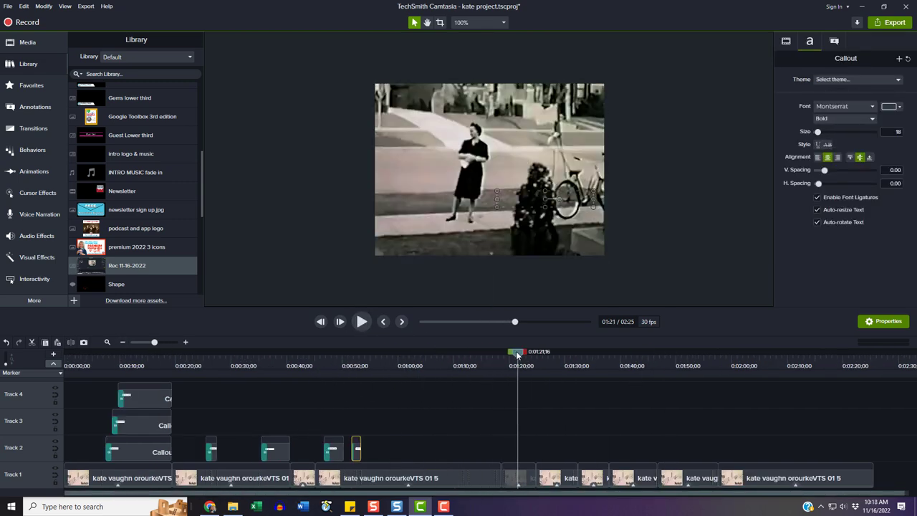
click(185, 343)
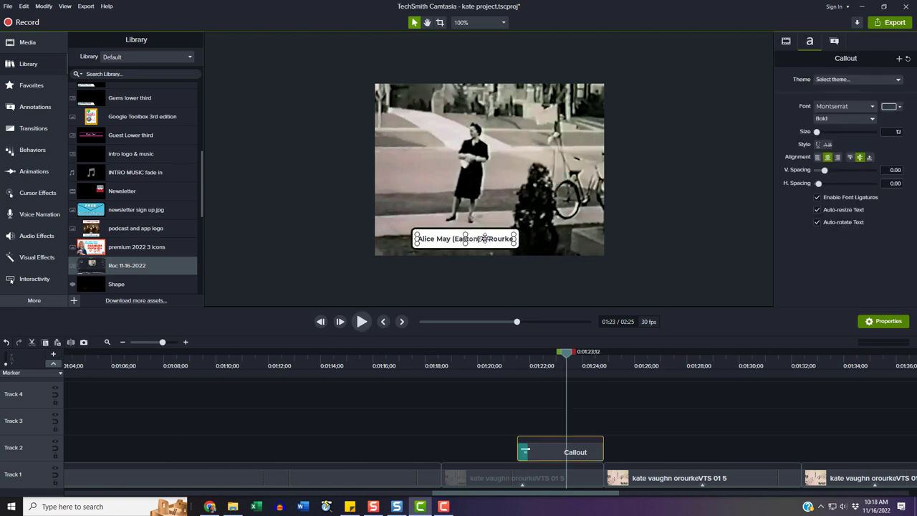
click(362, 321)
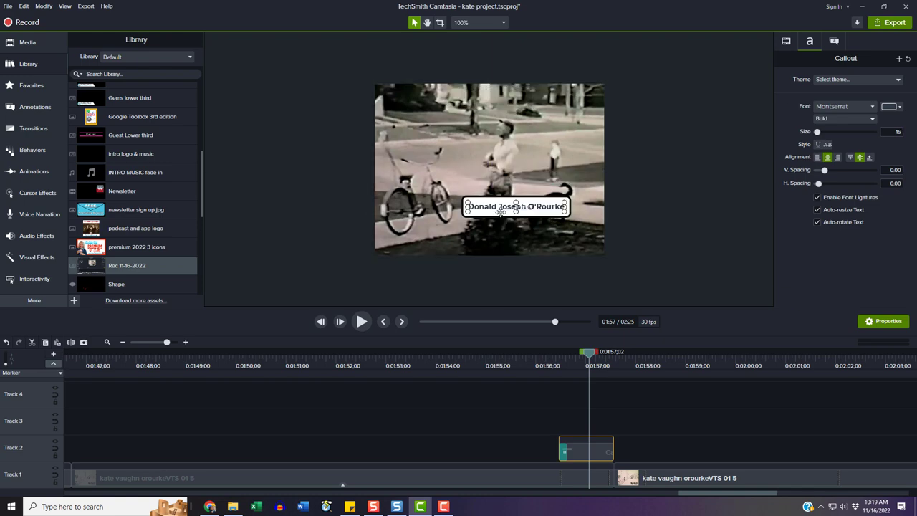
drag(560, 450, 500, 450)
drag(497, 352, 615, 361)
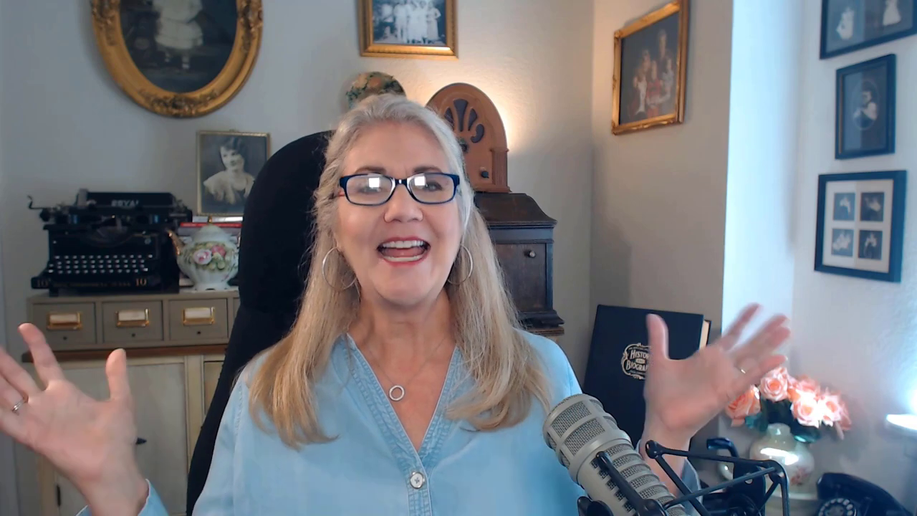
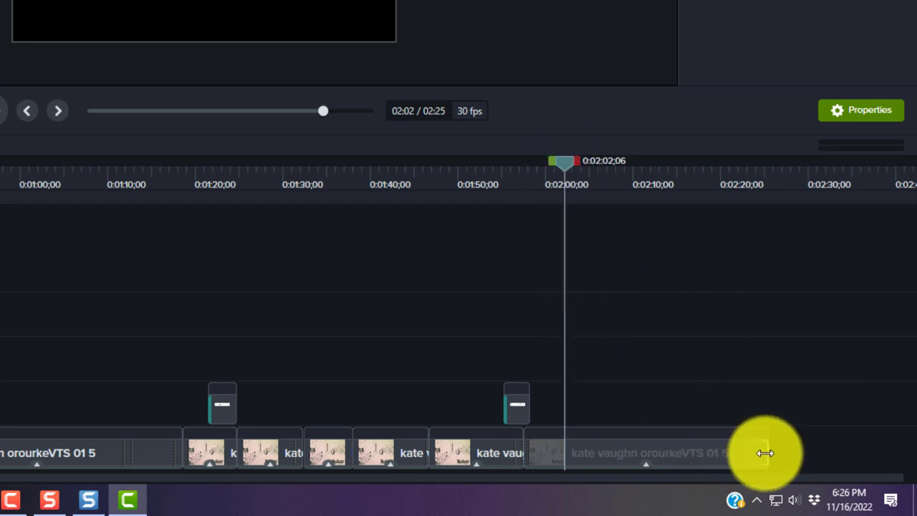
Trim the final Track 1 clip to about 4 seconds so the film ends at 02:02, then replay the ending.
drag(766, 452, 566, 454)
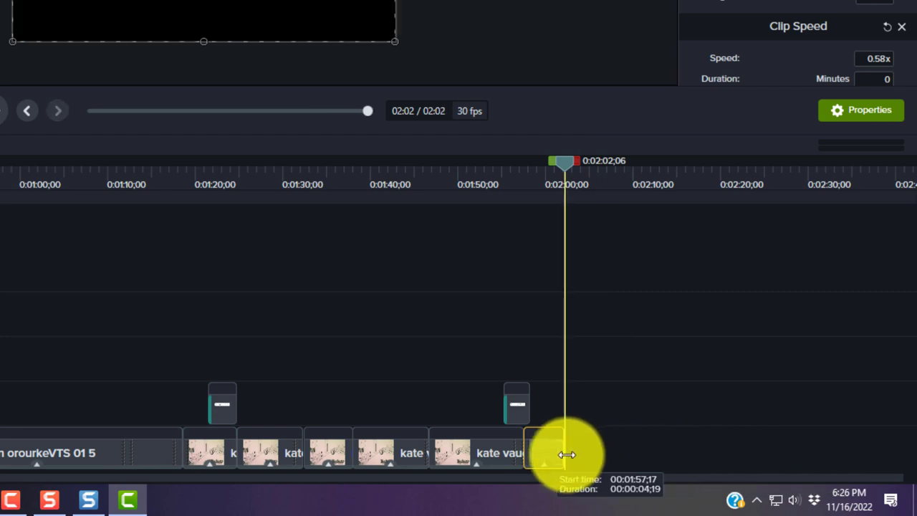
drag(565, 162, 539, 169)
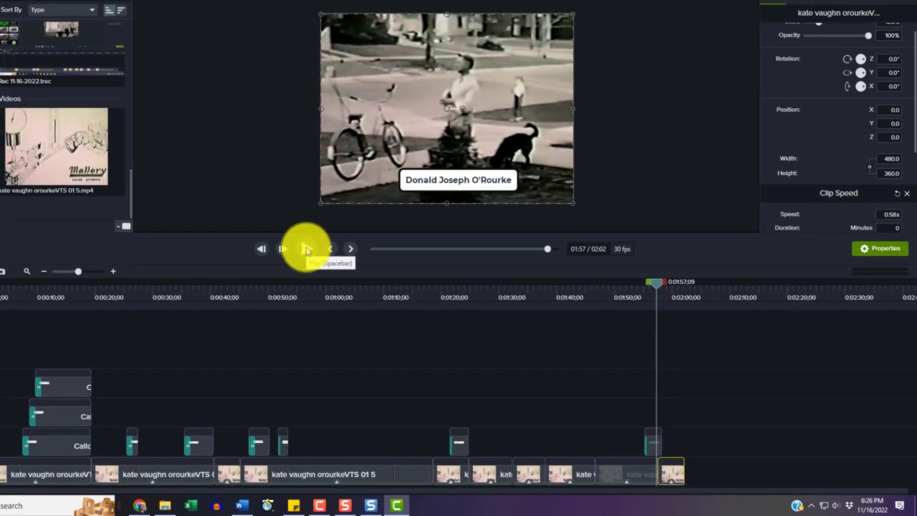
click(305, 249)
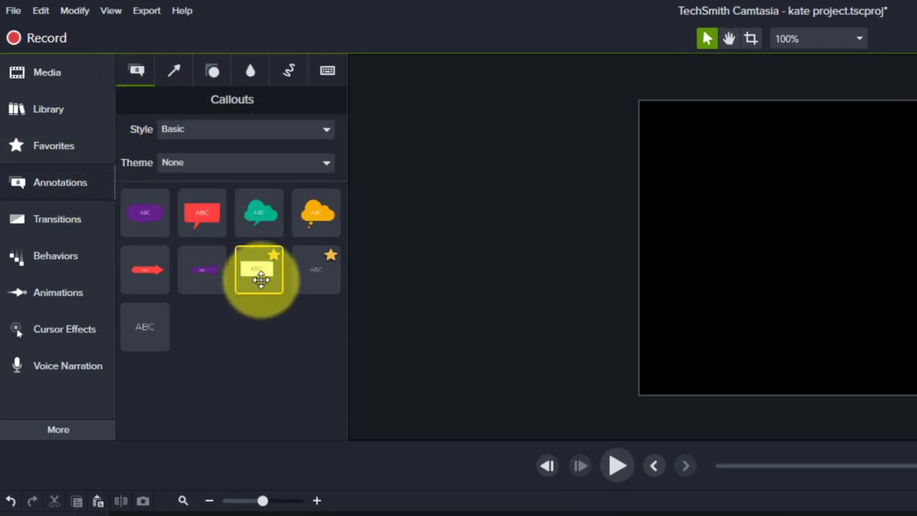
Place a basic ABC text callout after the last clip and copy 'Featuring the O'Rourke Family' from Word.
drag(260, 280, 364, 366)
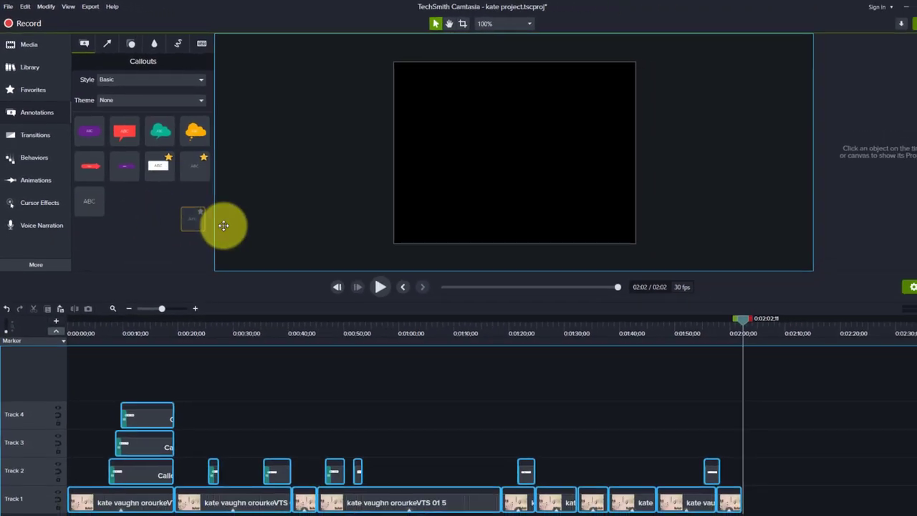
drag(224, 225, 745, 499)
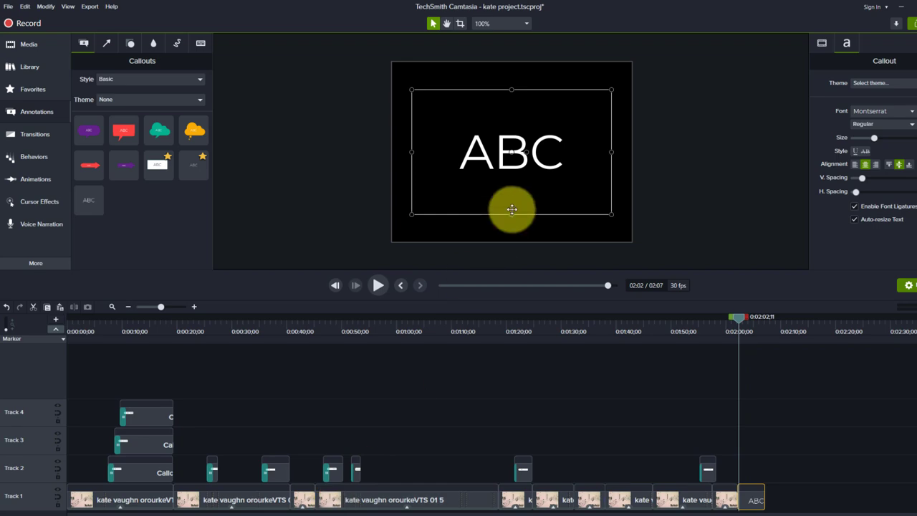
click(302, 506)
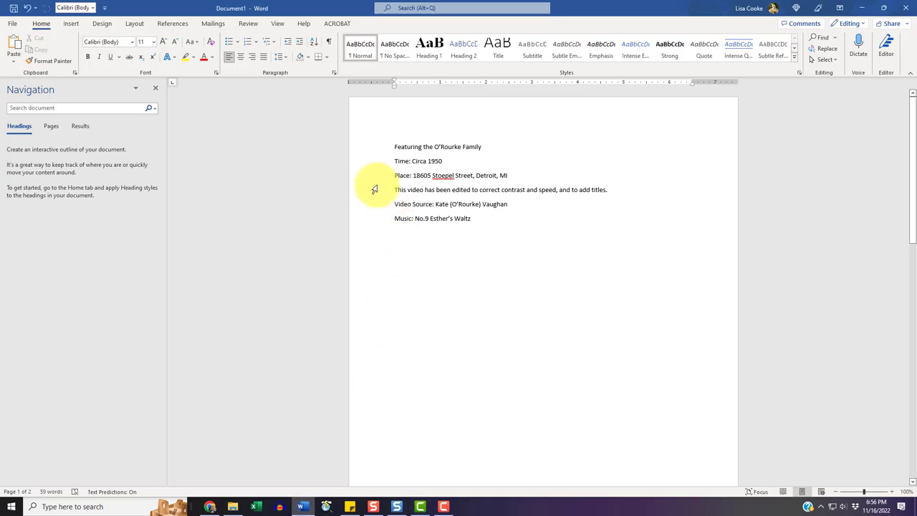
click(372, 150)
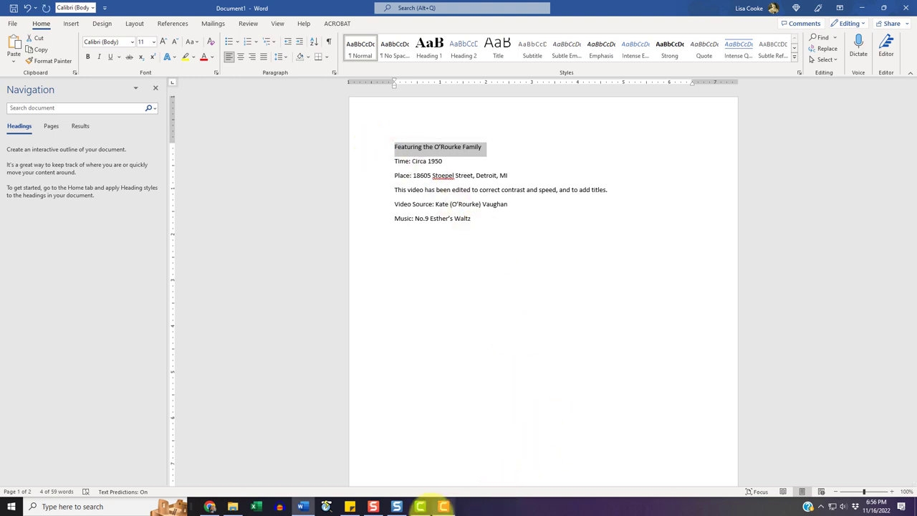
click(421, 507)
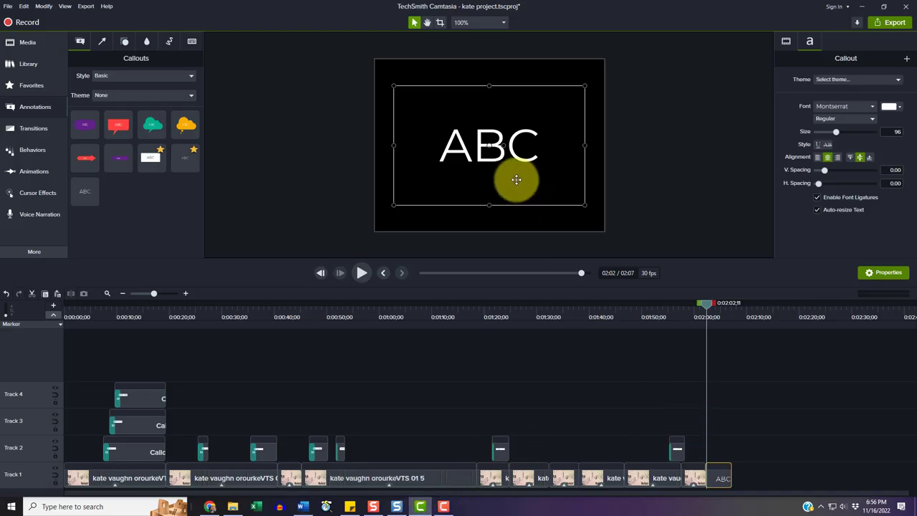
Replace the callout's ABC text with the pasted line 'Featuring the O'Rourke Family'.
double_click(474, 152)
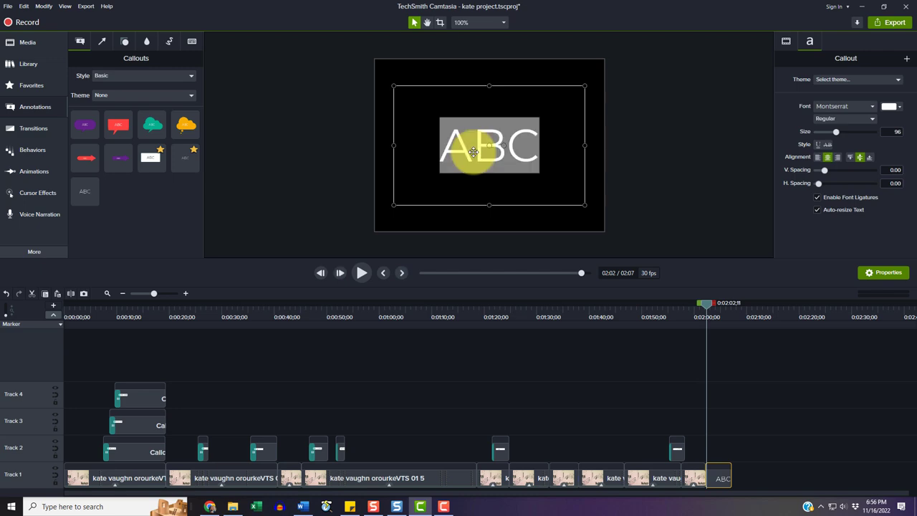
key(BackSpace)
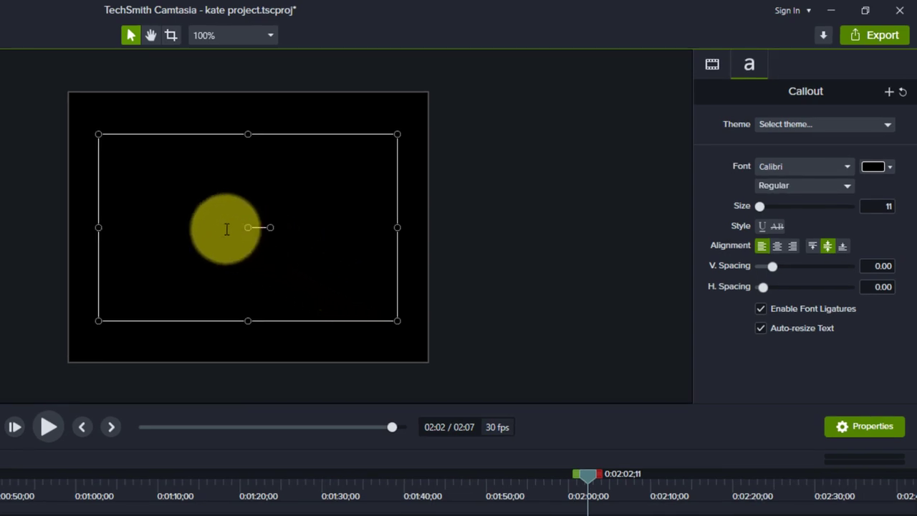
key(ctrl+v)
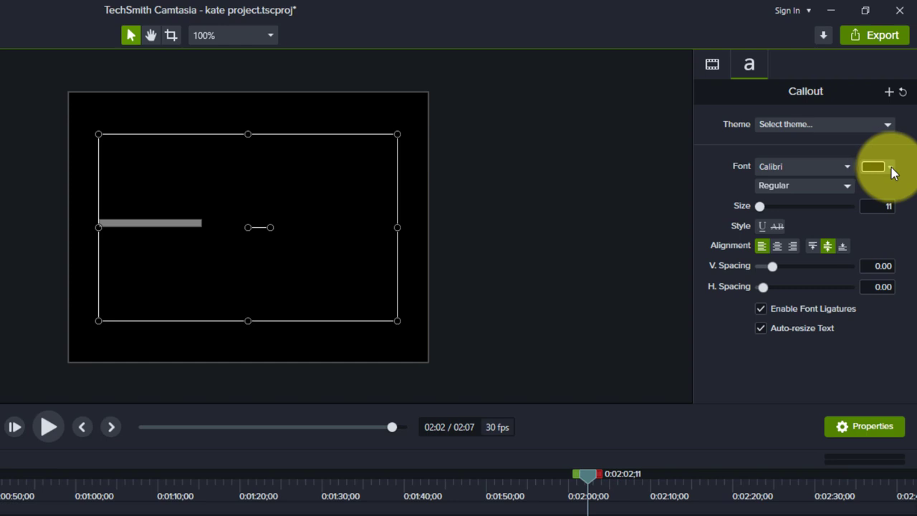
Make the title text white, bold, centred and size 20.
click(892, 172)
click(767, 216)
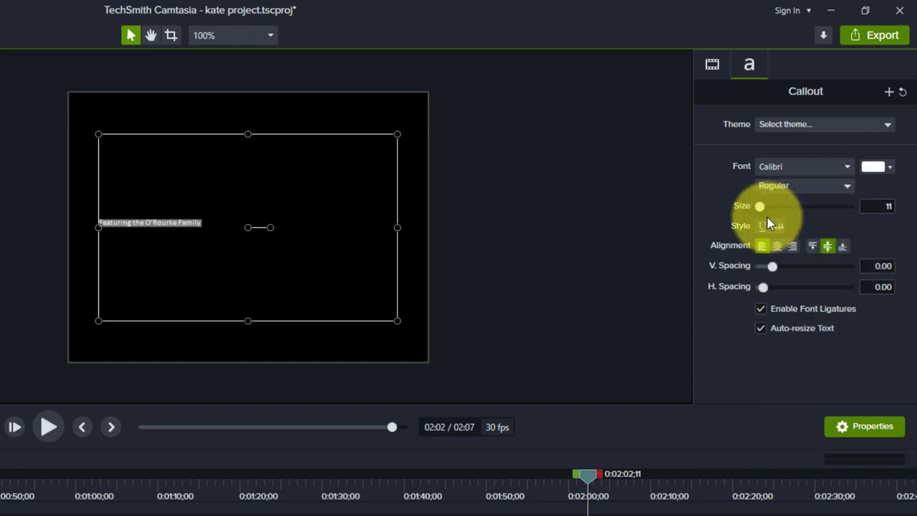
click(816, 188)
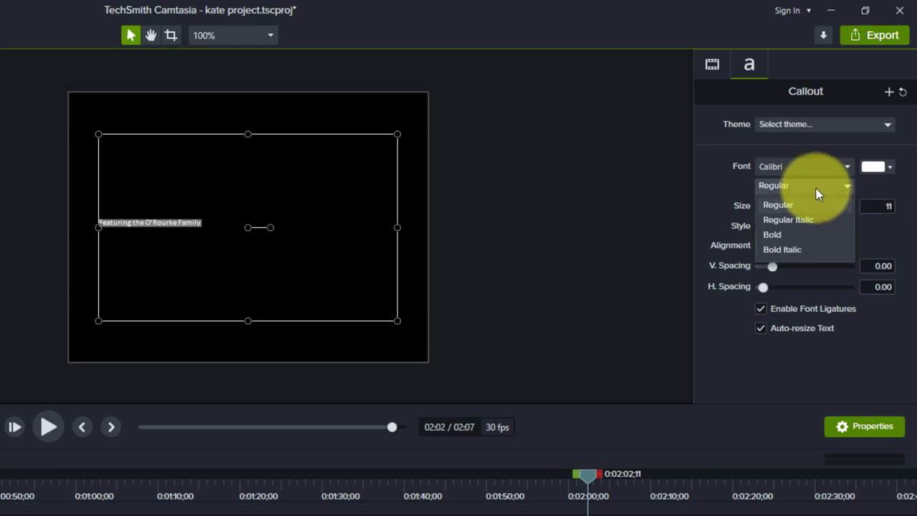
click(804, 234)
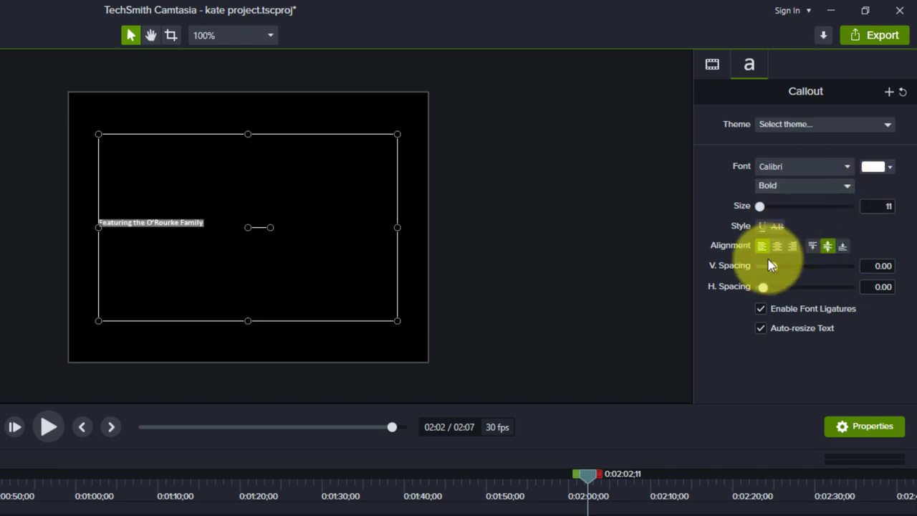
click(777, 245)
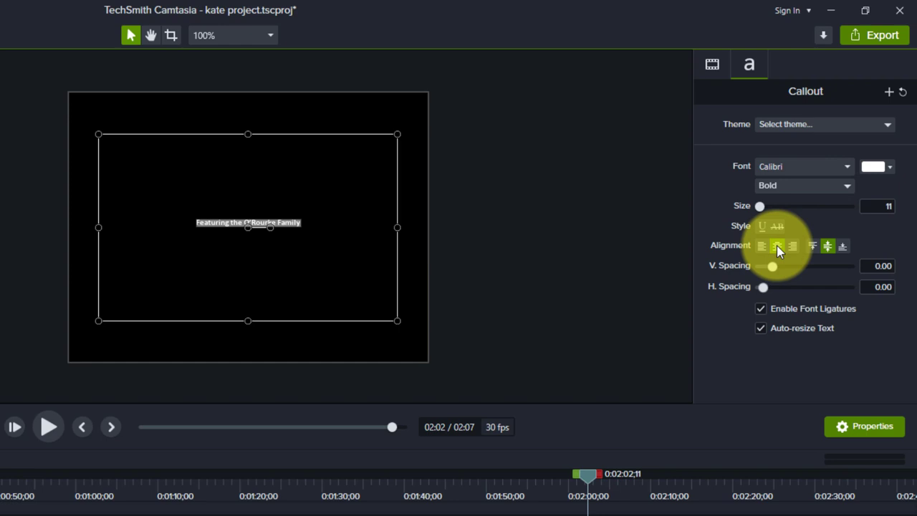
double_click(887, 206)
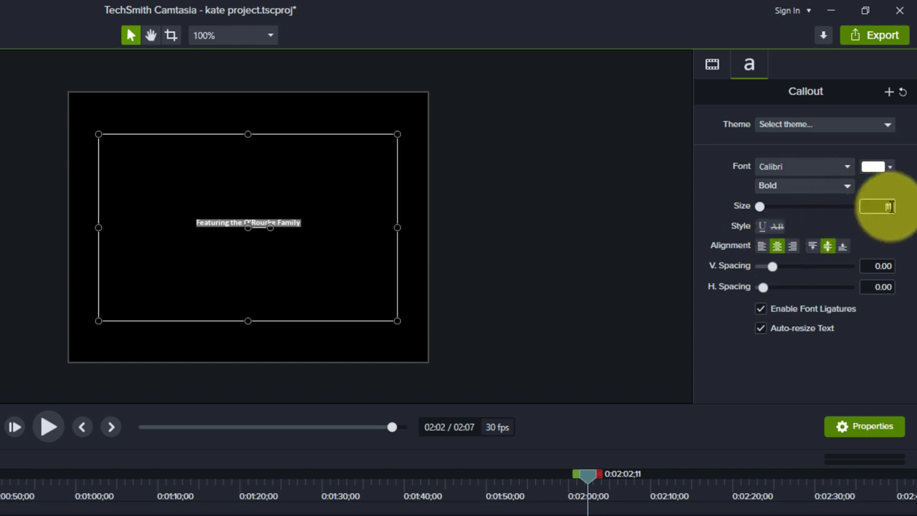
click(889, 206)
text(2)
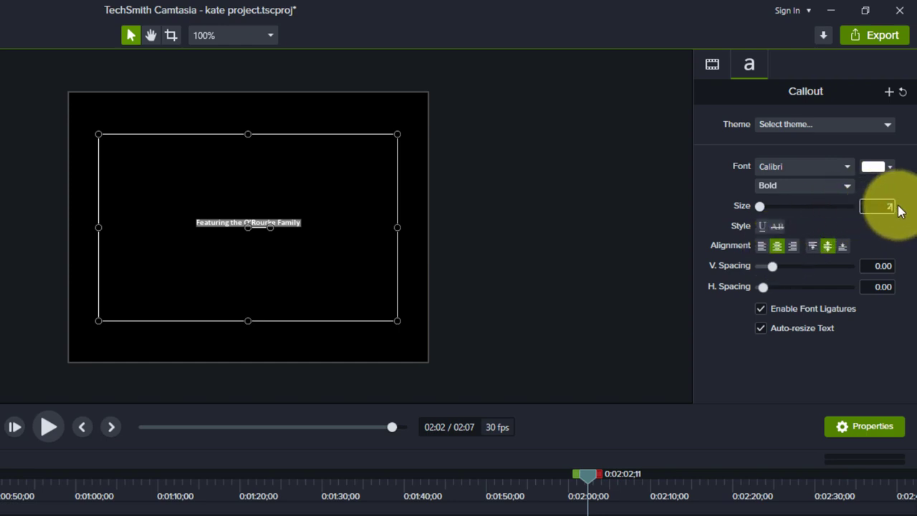
text(0)
key(Return)
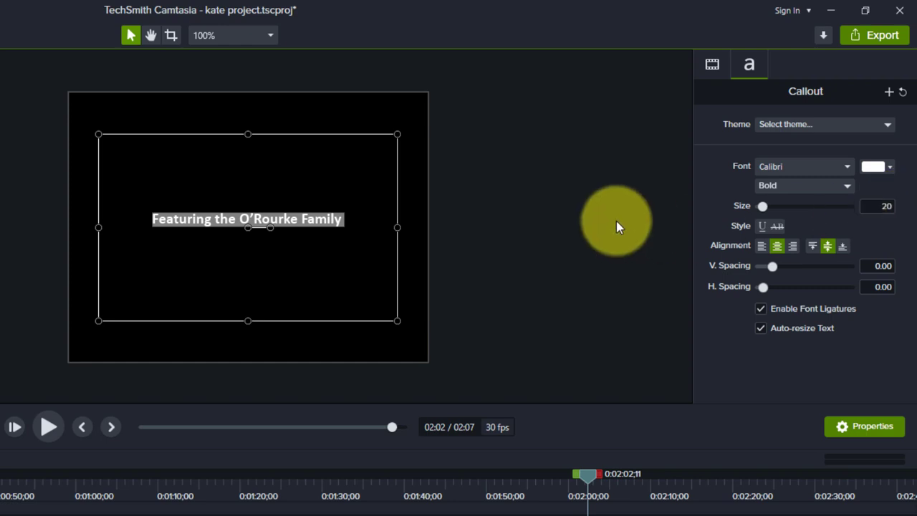
Stretch the callout box out to the edges of the frame.
click(543, 219)
click(315, 219)
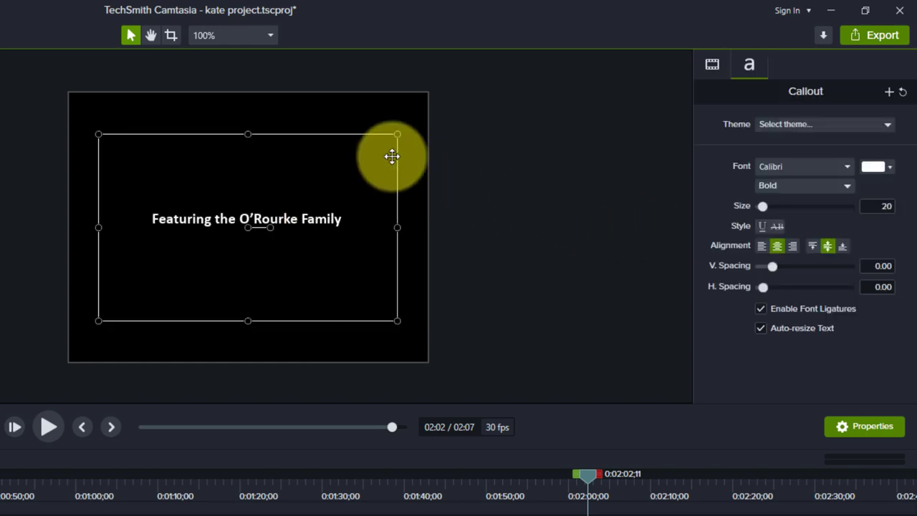
drag(399, 136, 427, 118)
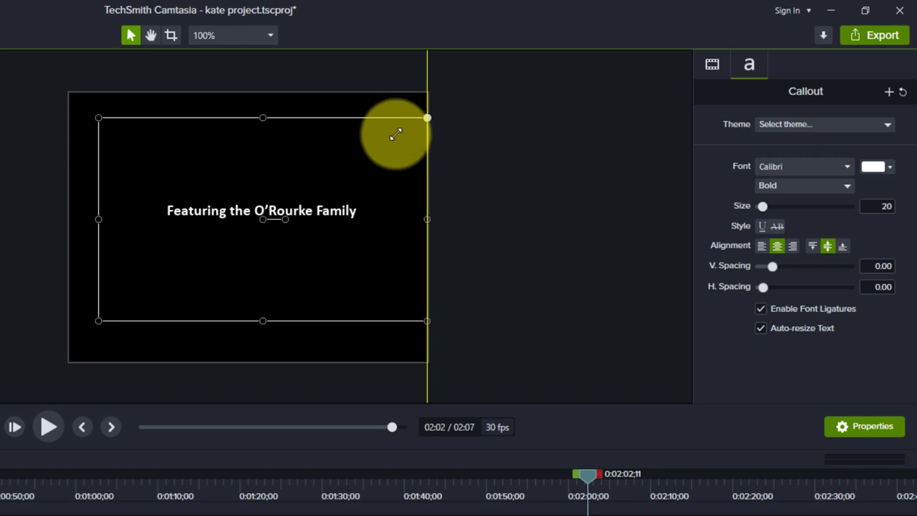
drag(96, 321, 68, 338)
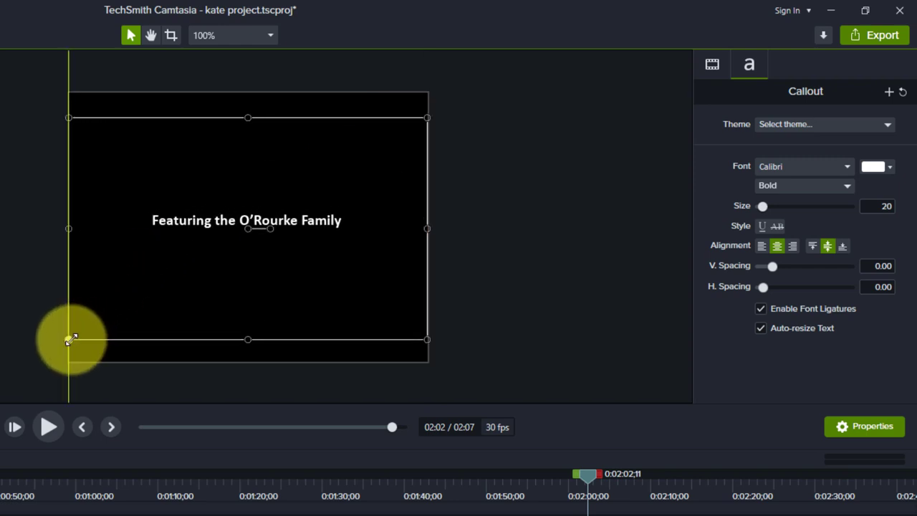
drag(172, 288, 174, 283)
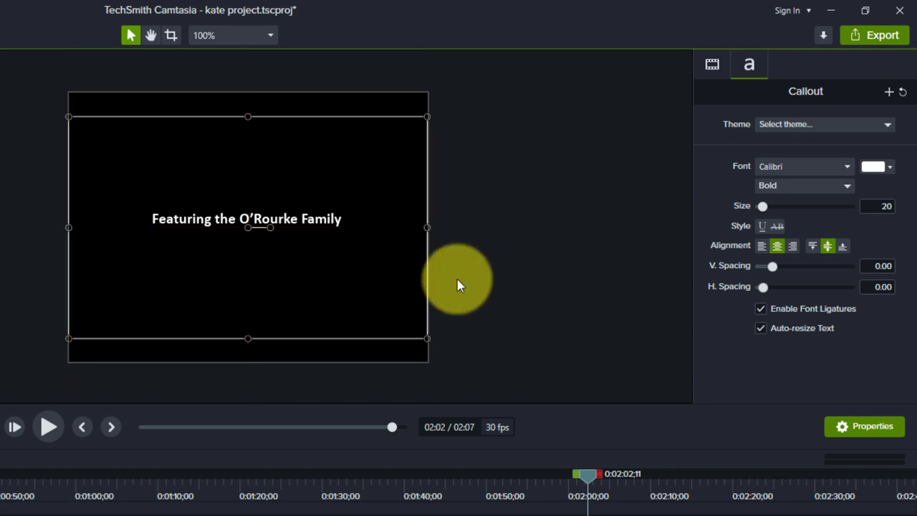
Increase the title's font size to 24.
double_click(304, 213)
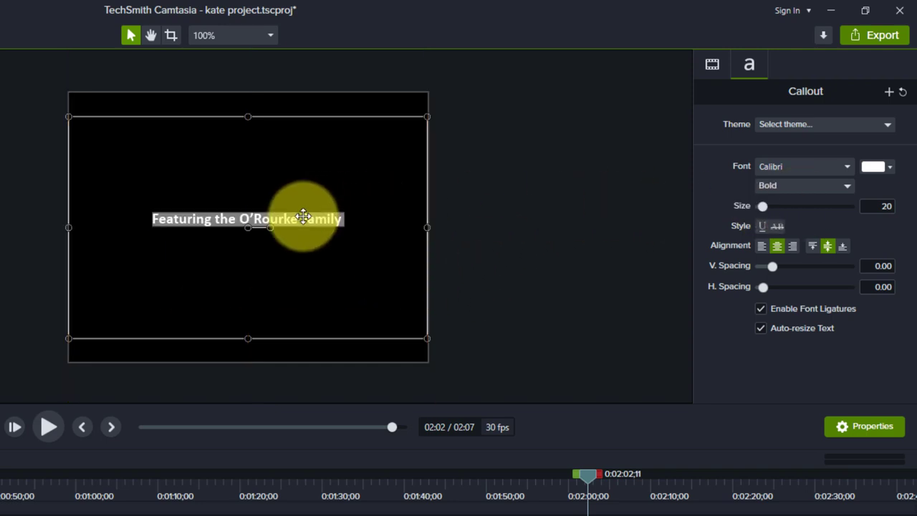
click(876, 206)
text(24)
key(Return)
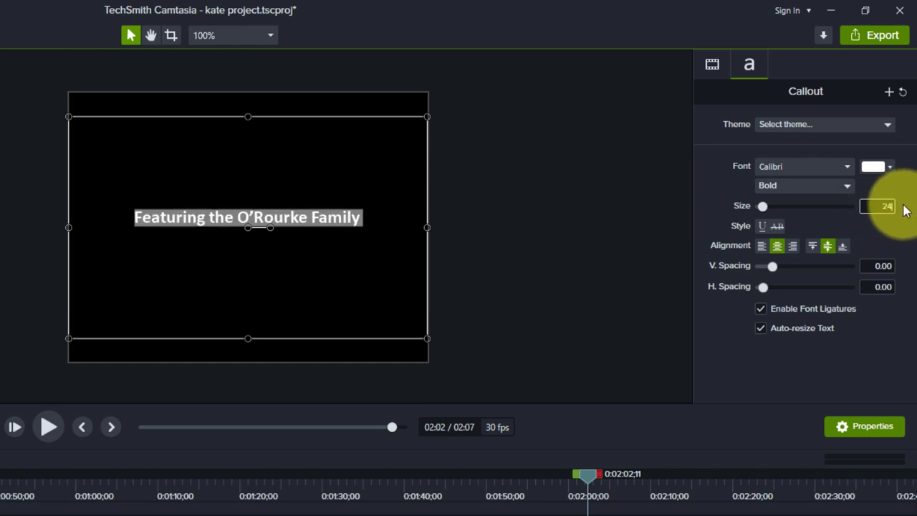
click(578, 288)
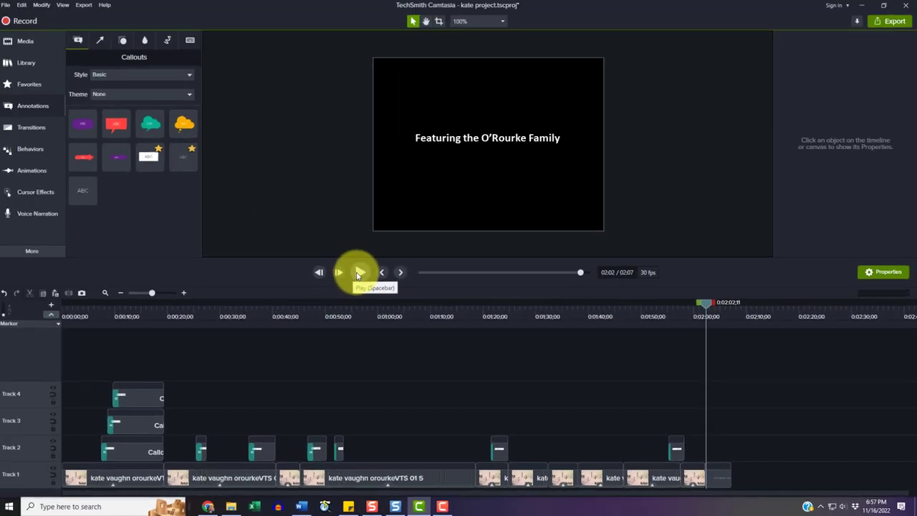
Replay the closing title, then paste a copy of the family title card after it on Track 1.
click(360, 273)
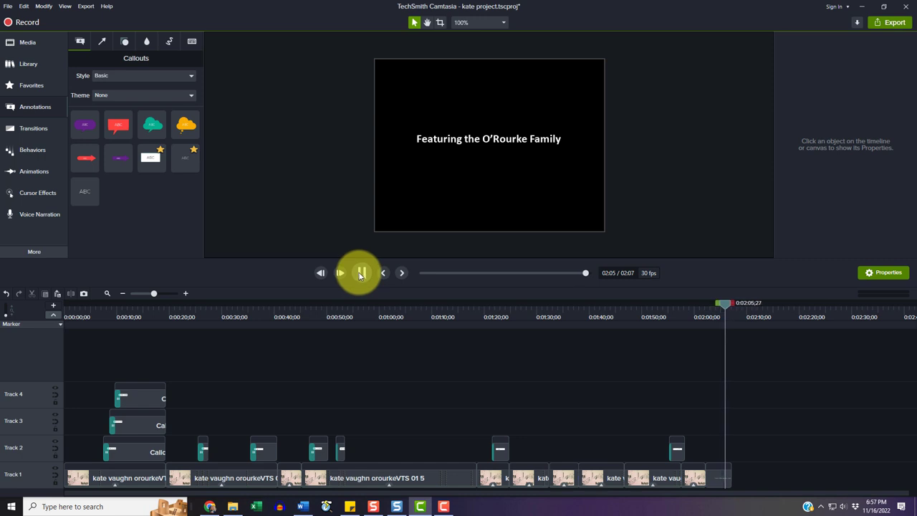
click(730, 482)
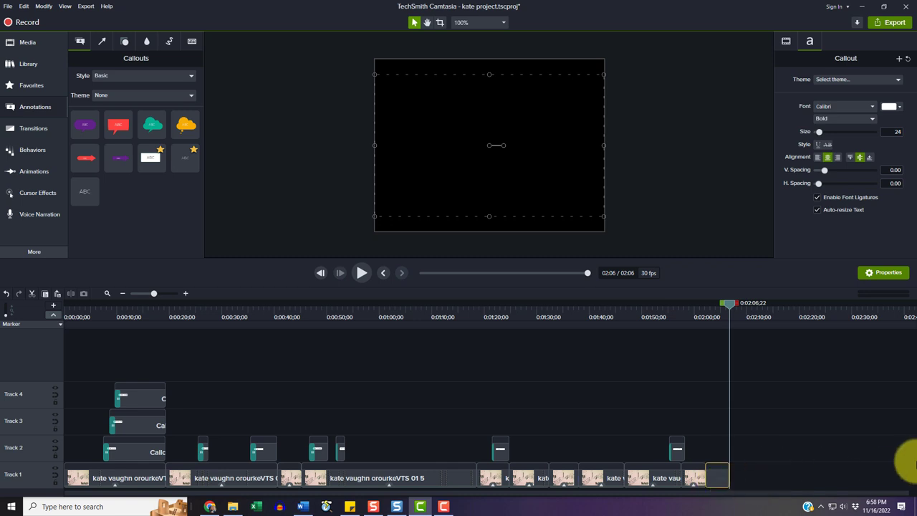
key(ctrl+v)
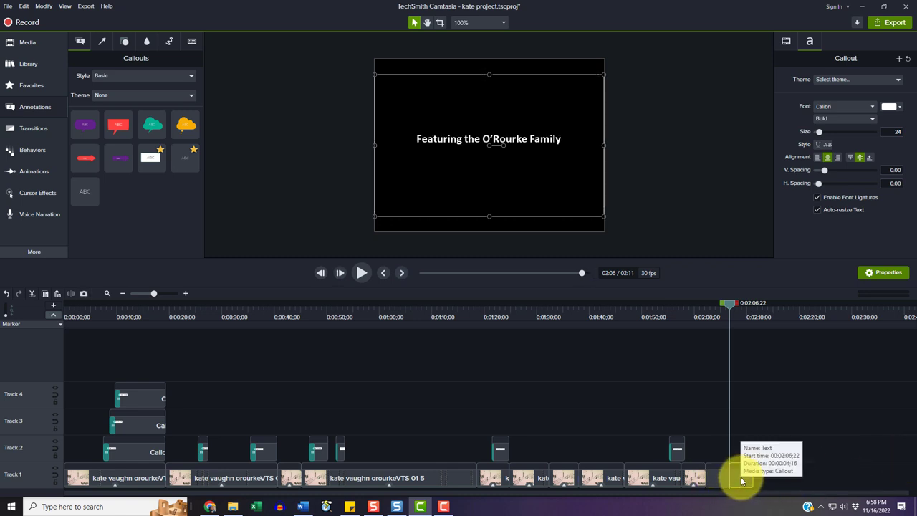
drag(729, 303, 738, 303)
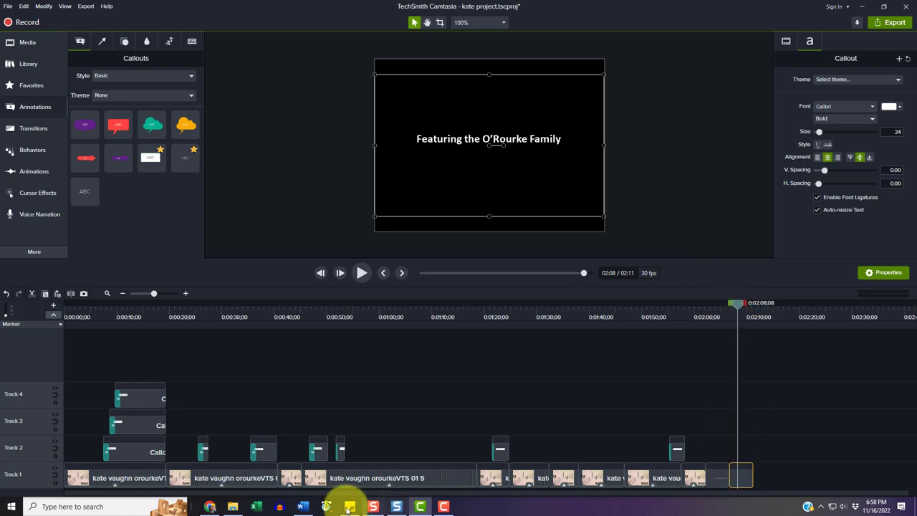
click(301, 505)
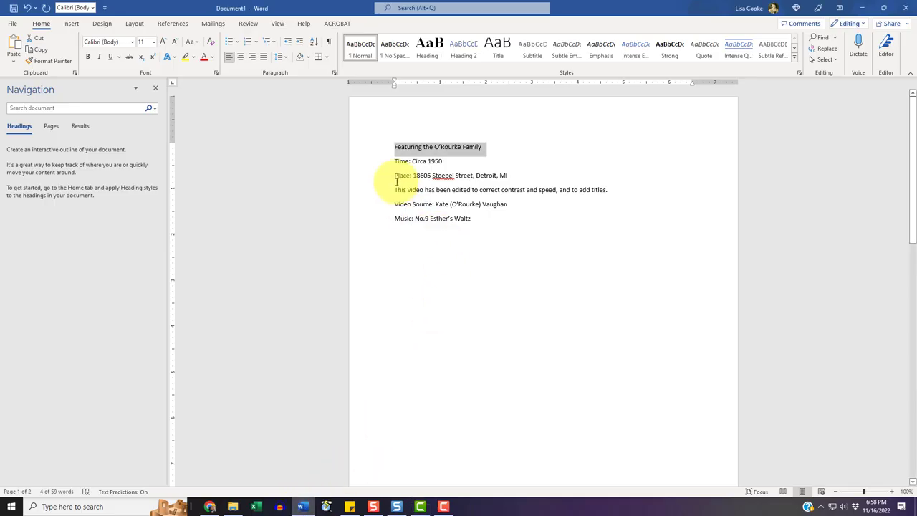
click(425, 509)
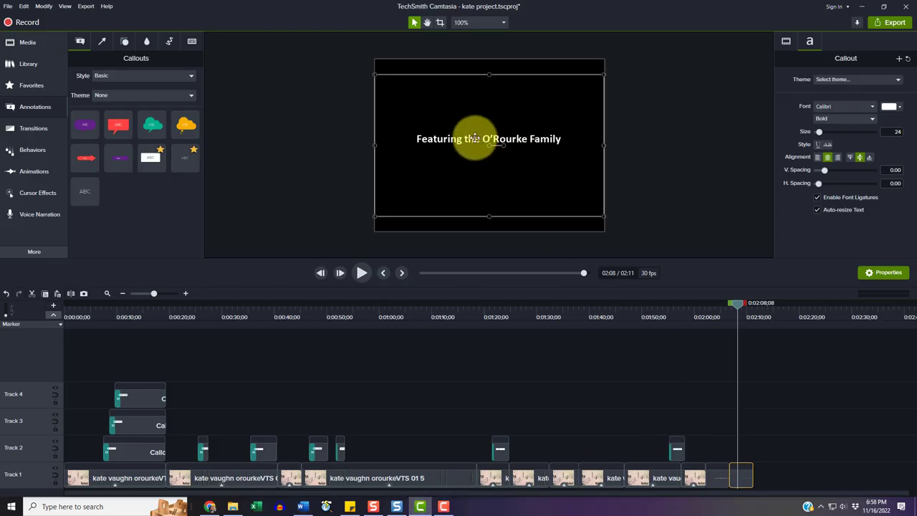
Replace the copied card's text with 'Circa 1950'.
double_click(474, 138)
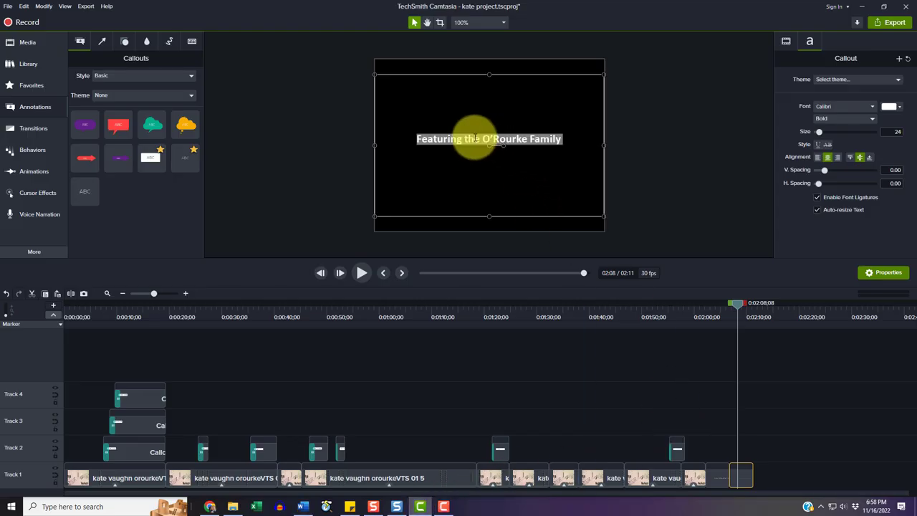
text(Circa 1950)
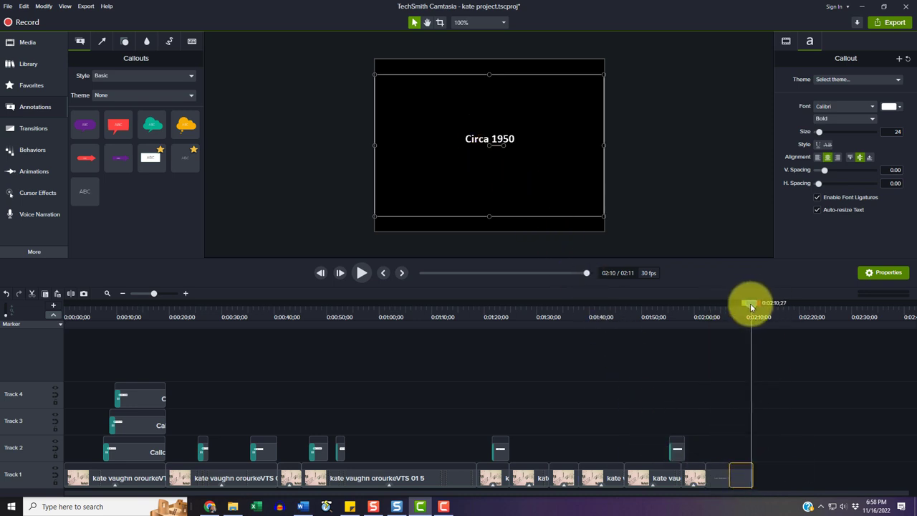
drag(751, 307, 756, 307)
Paste a third title card directly after the Circa 1950 card.
key(ctrl+v)
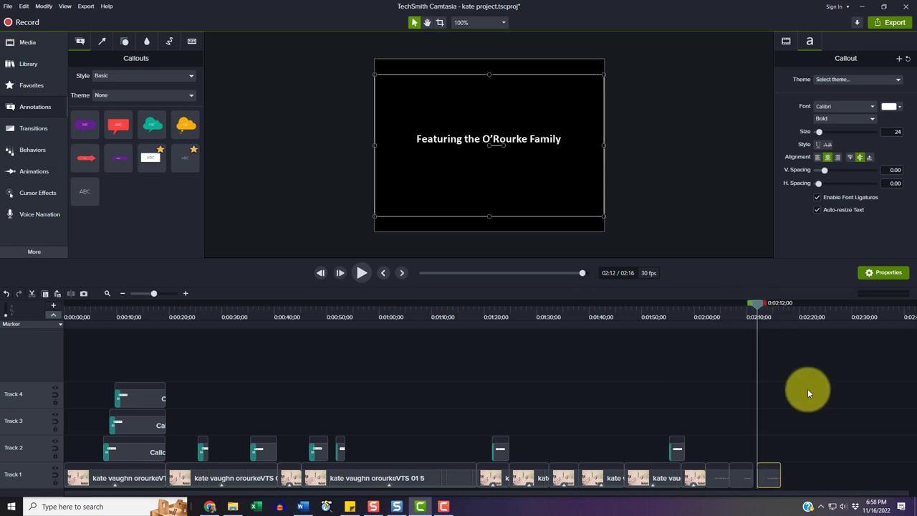
drag(768, 477, 758, 475)
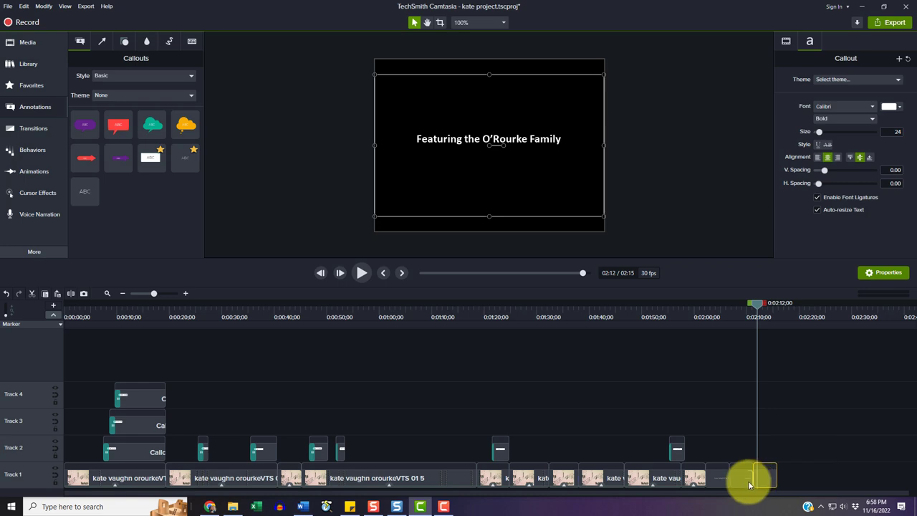
click(303, 506)
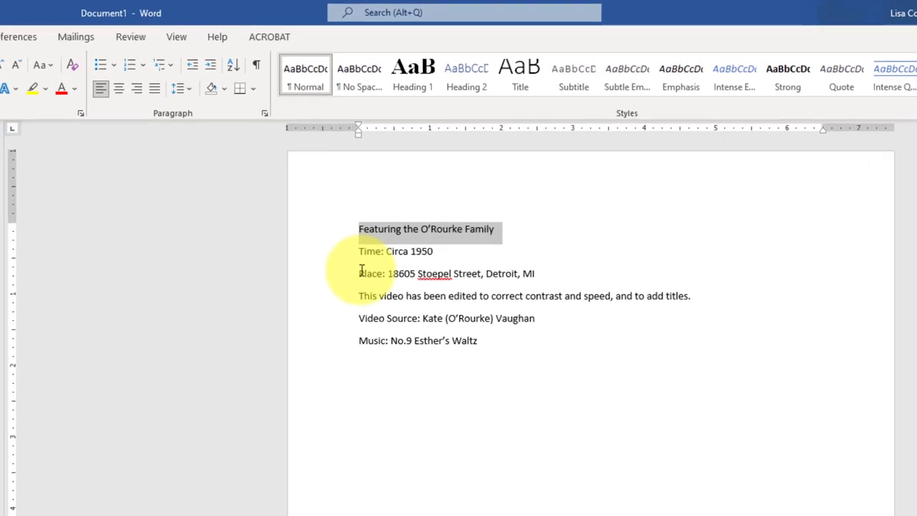
Copy the whole Place line from the Word notes.
drag(391, 187, 515, 186)
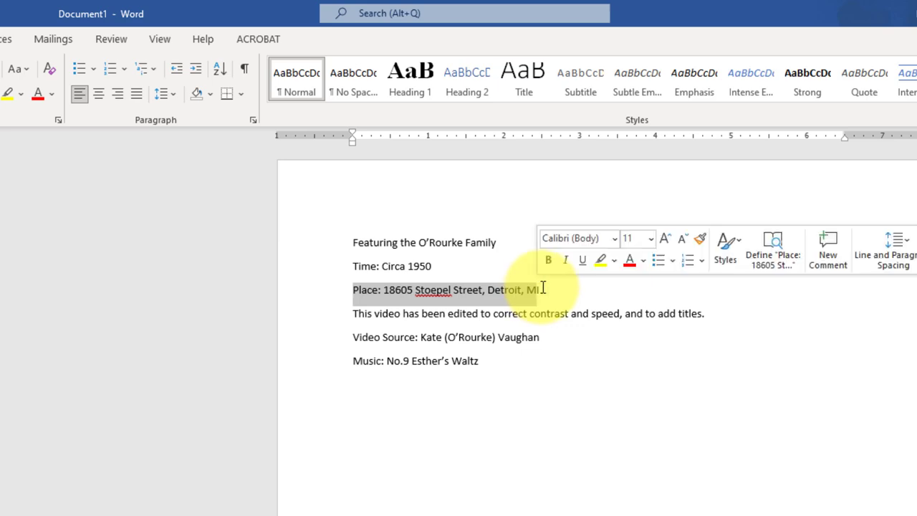
click(541, 288)
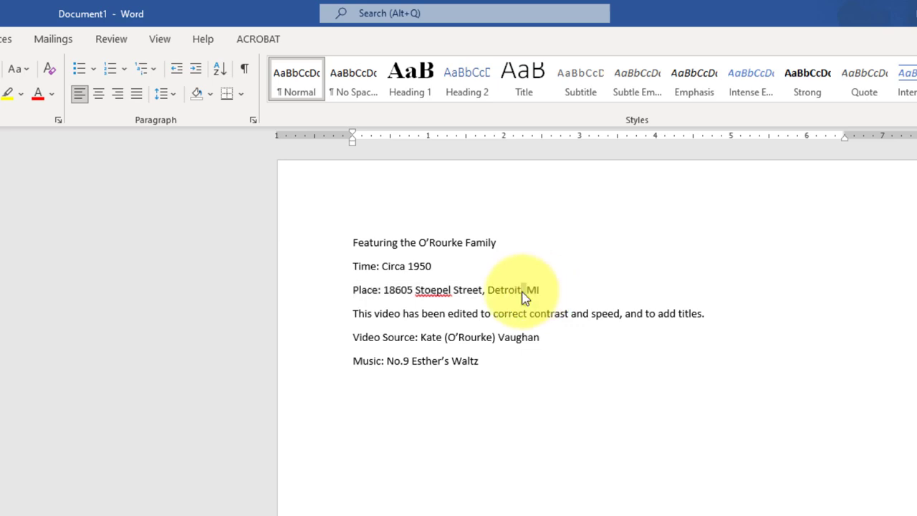
triple_click(523, 297)
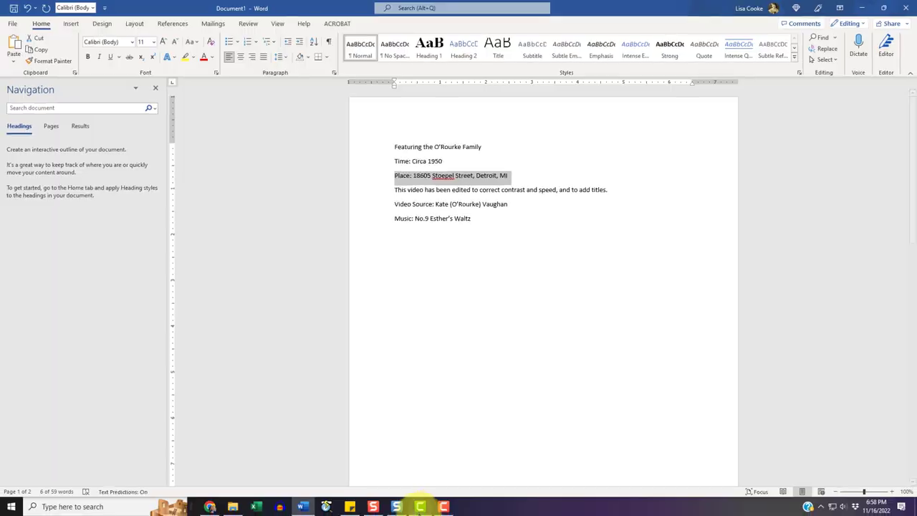
click(420, 507)
double_click(473, 139)
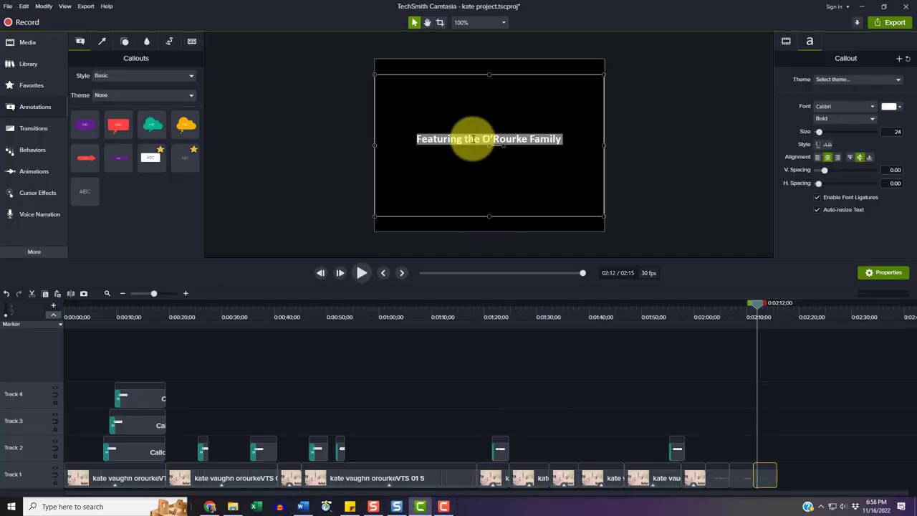
Paste the Place line into the third card and make it white, bold, size 24.
key(Delete)
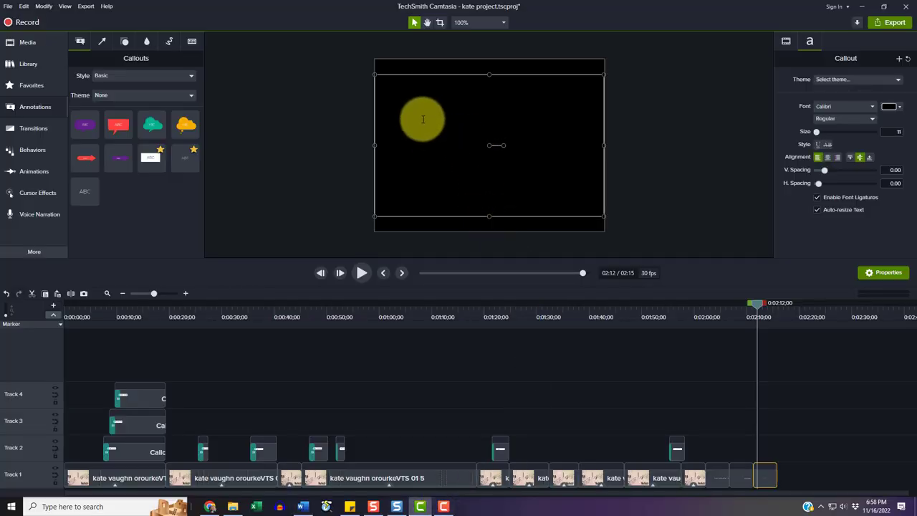
key(ctrl+v)
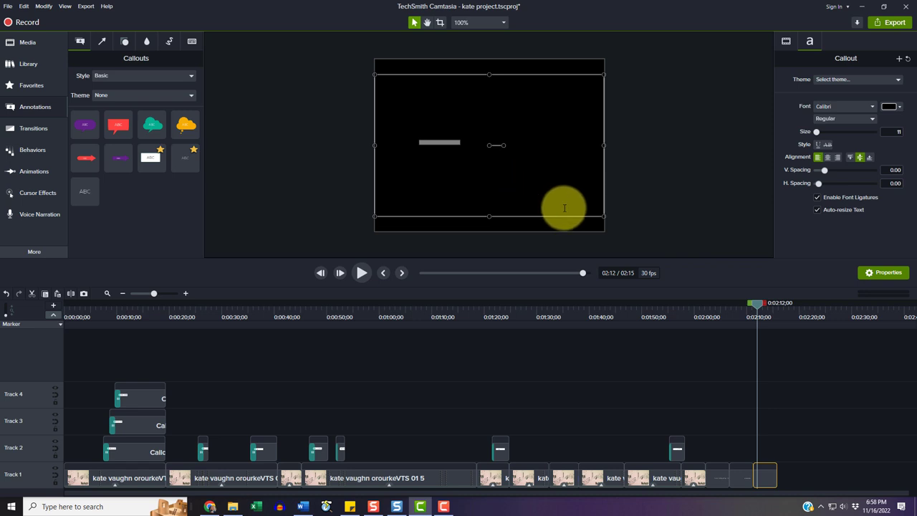
click(895, 107)
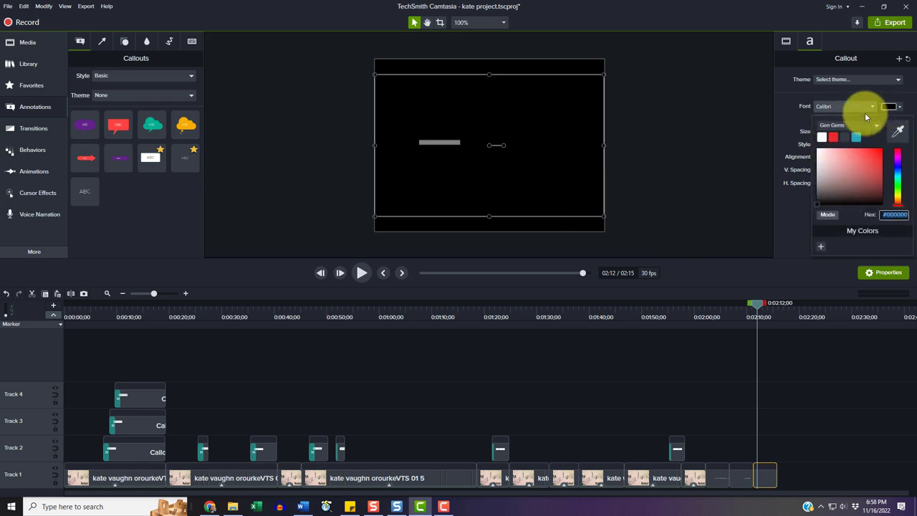
click(823, 137)
click(899, 132)
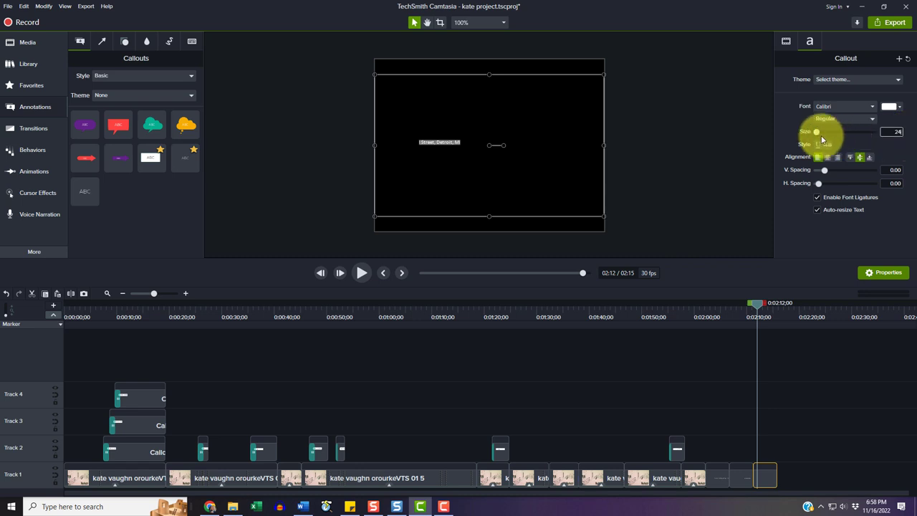
click(838, 119)
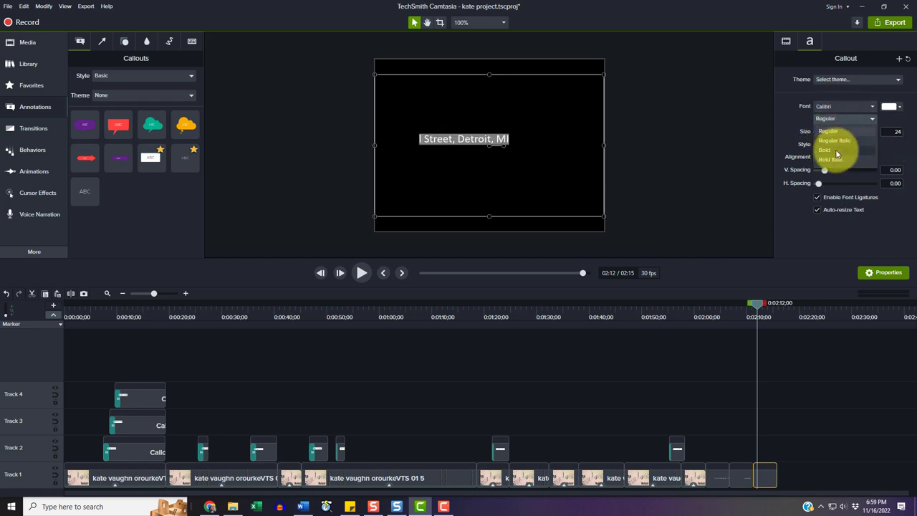
click(834, 150)
key(v)
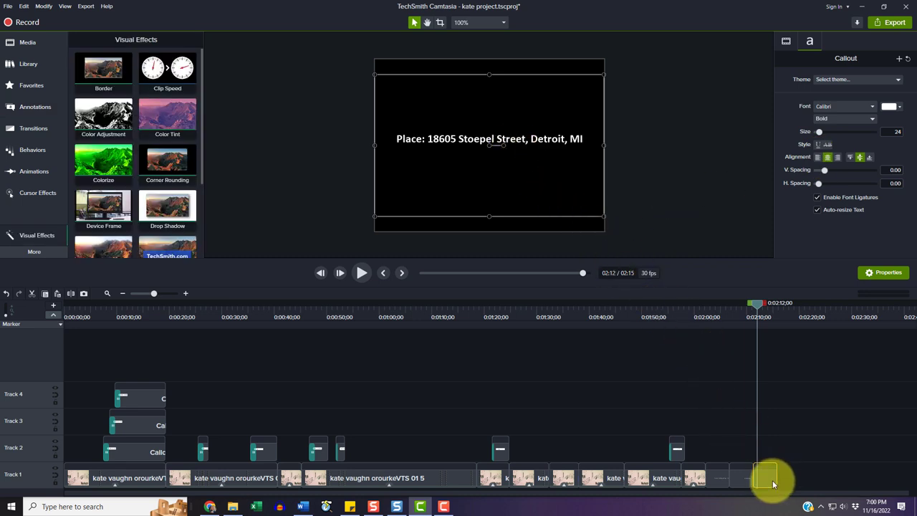
Change the next card to 'This video has been edited (contrast, speed, titles)', split over two lines.
drag(754, 302, 776, 305)
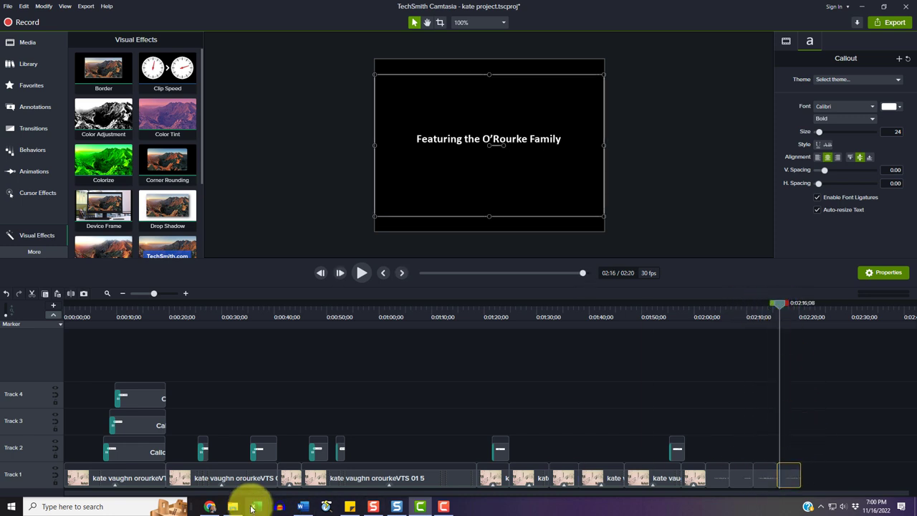
click(304, 504)
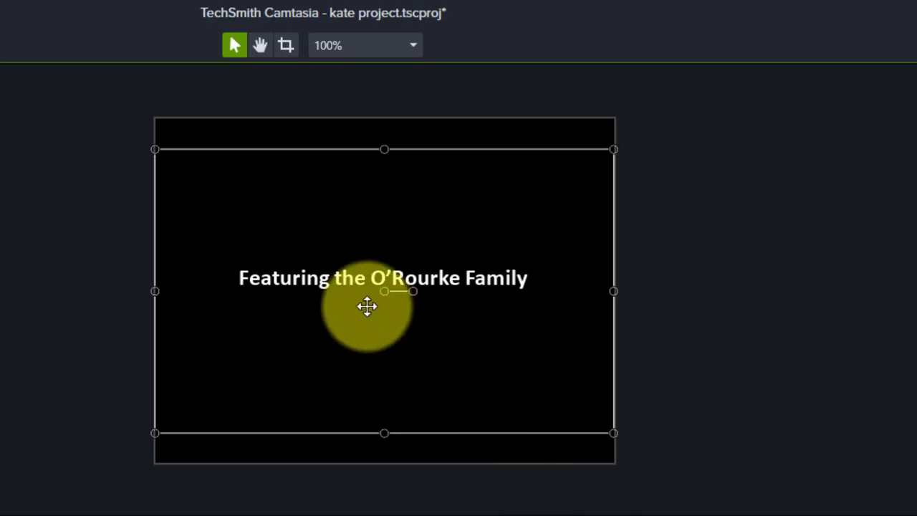
double_click(330, 283)
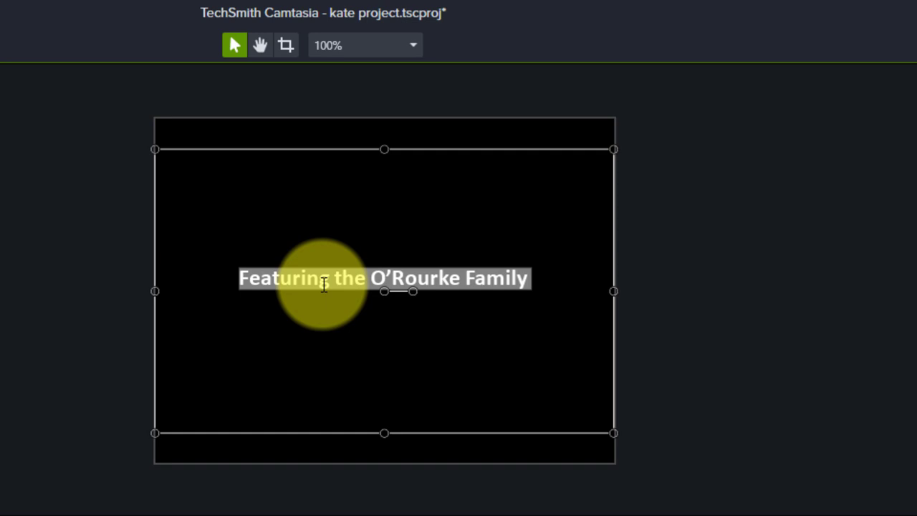
text(Th)
text(is vide)
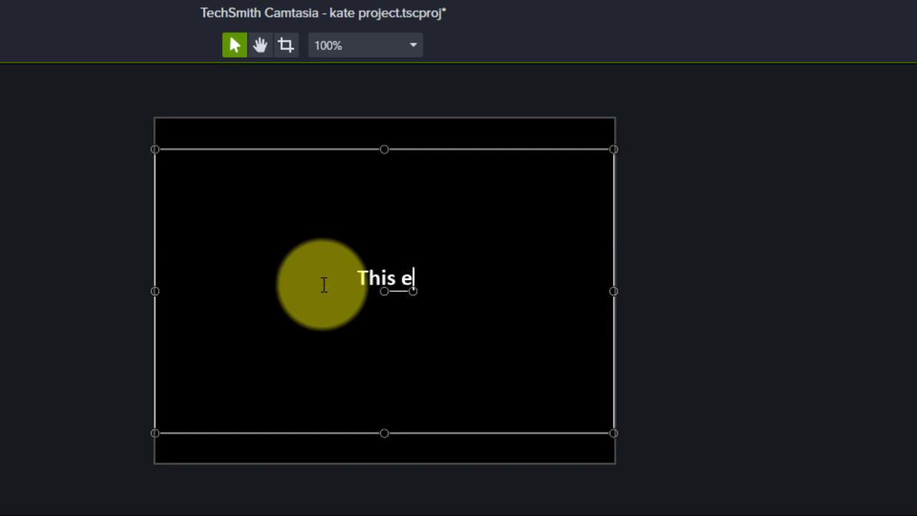
key(BackSpace)
text(video has be)
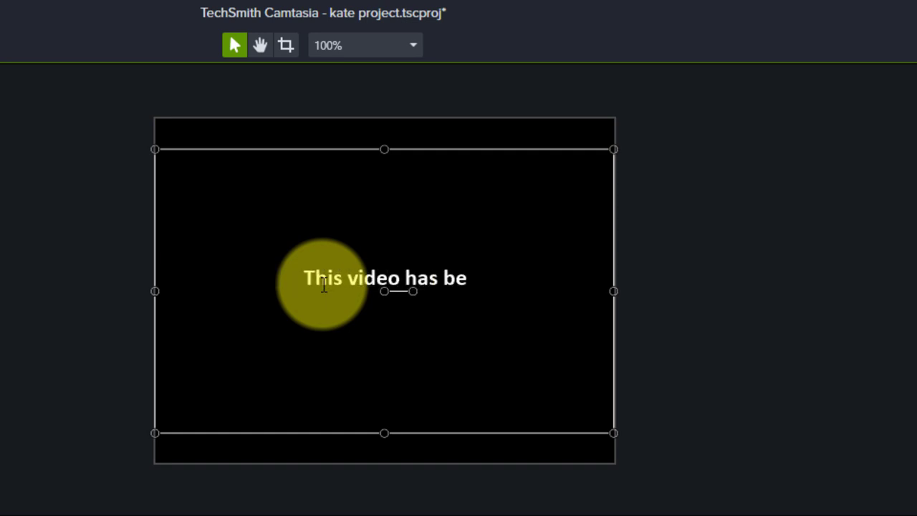
text(en edited)
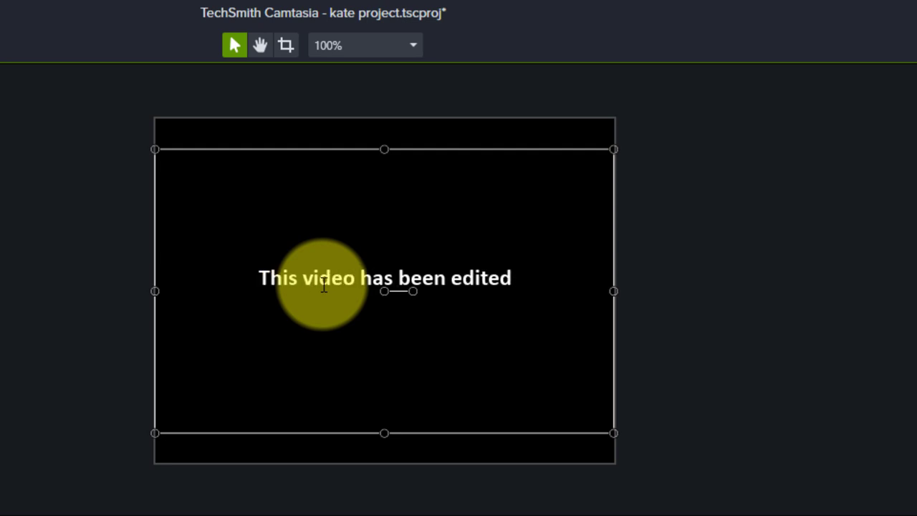
text( (contra)
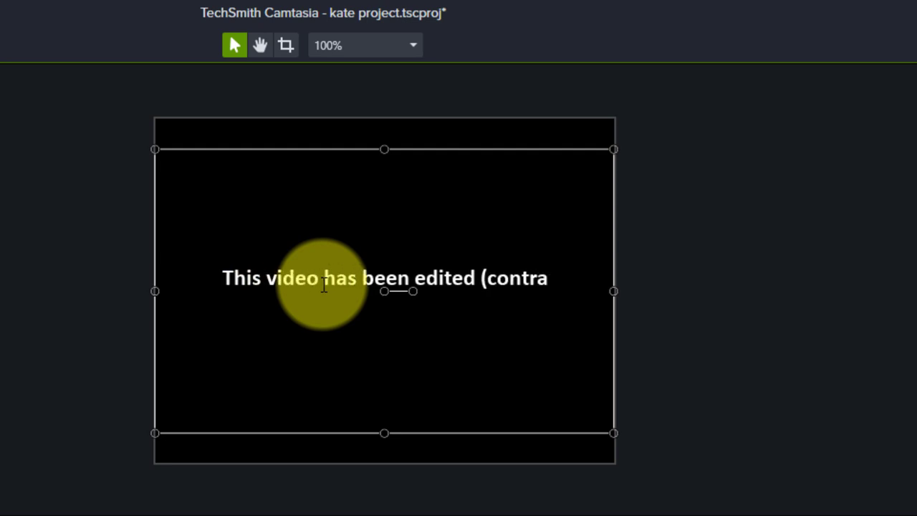
text(st, speed,)
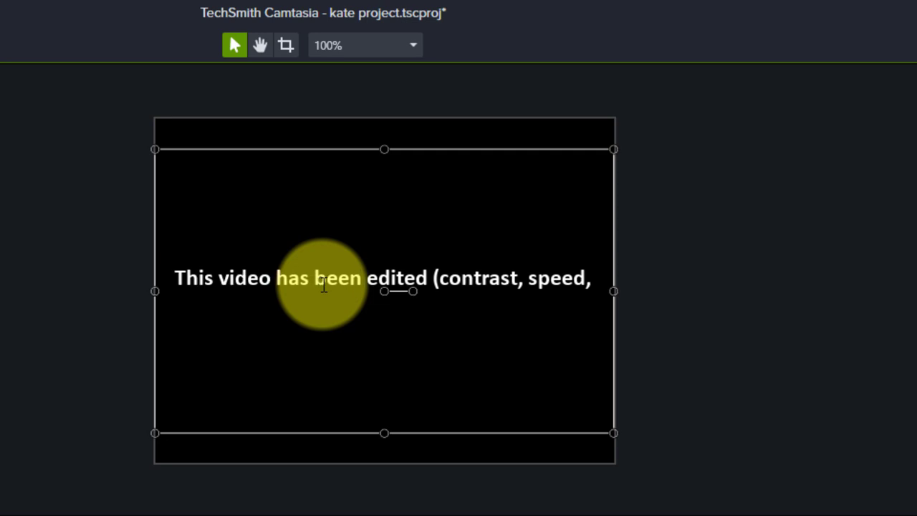
text( title)
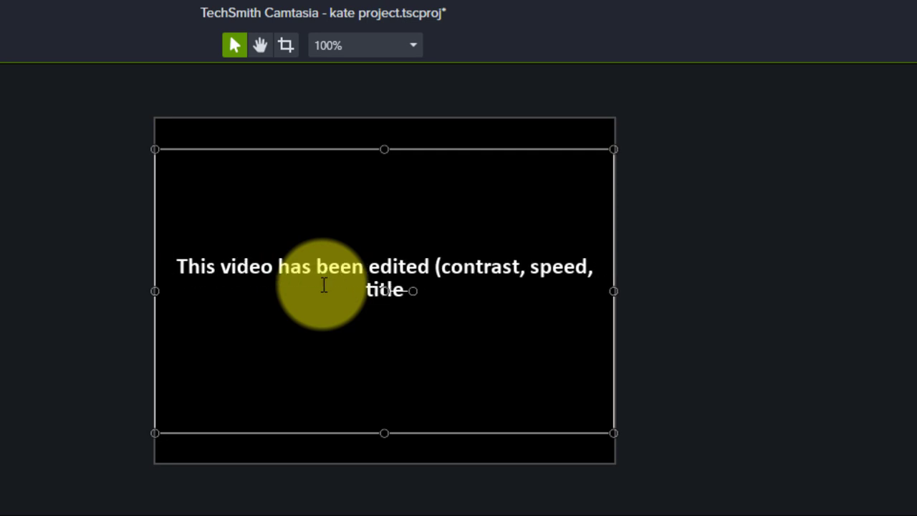
text(s))
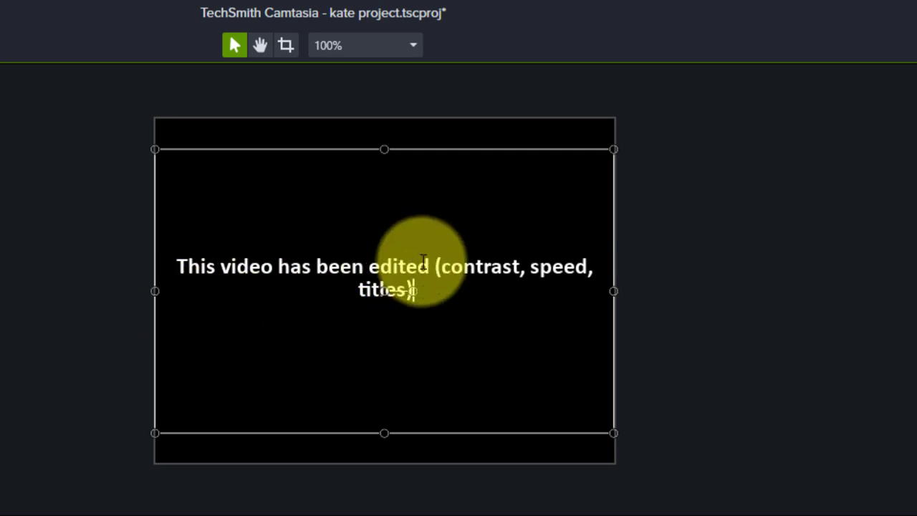
click(436, 267)
key(Return)
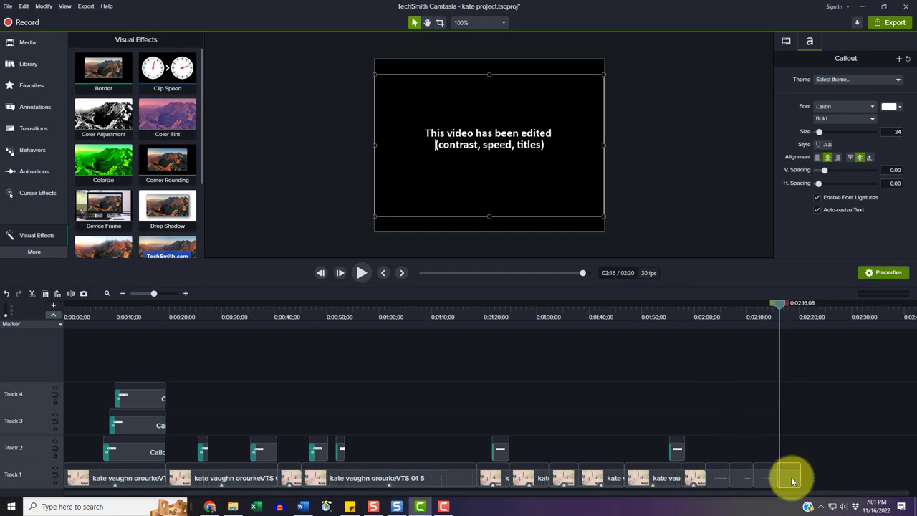
Paste another family title card at 02:20 and copy the Video Source line from Word.
click(791, 475)
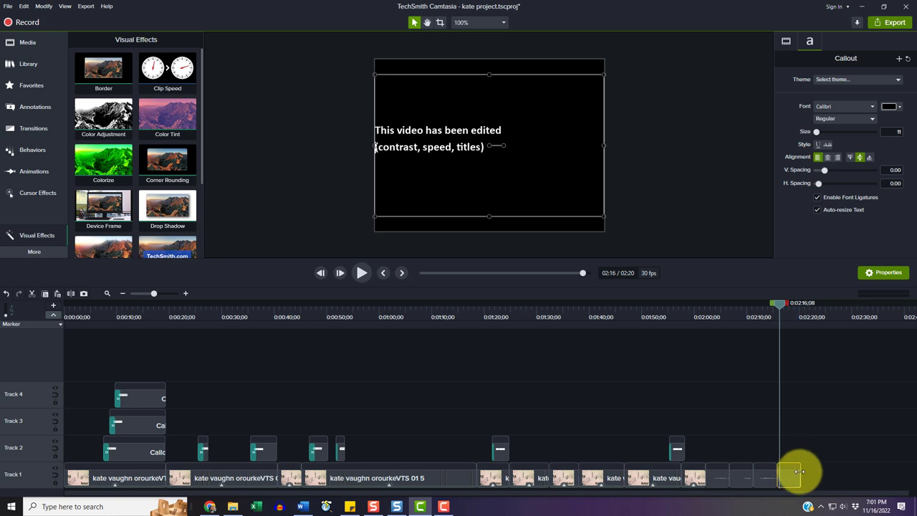
click(803, 306)
key(ctrl+v)
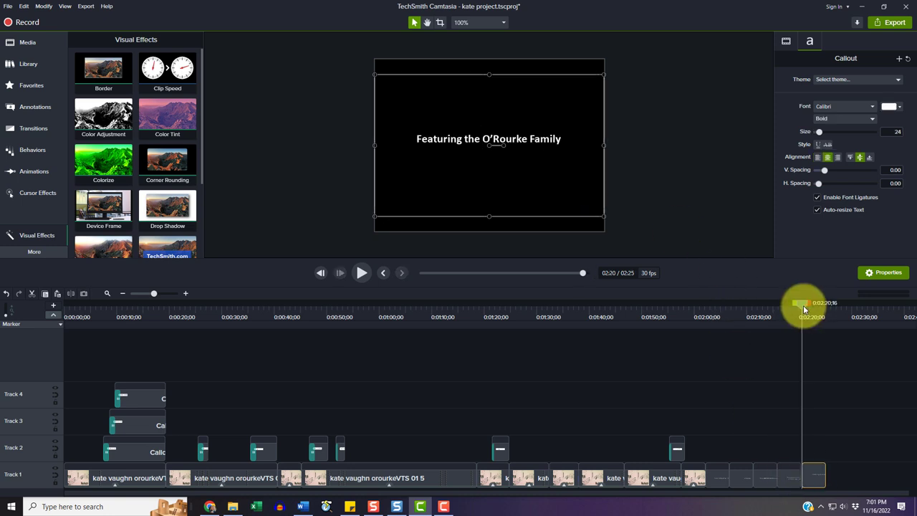
click(302, 506)
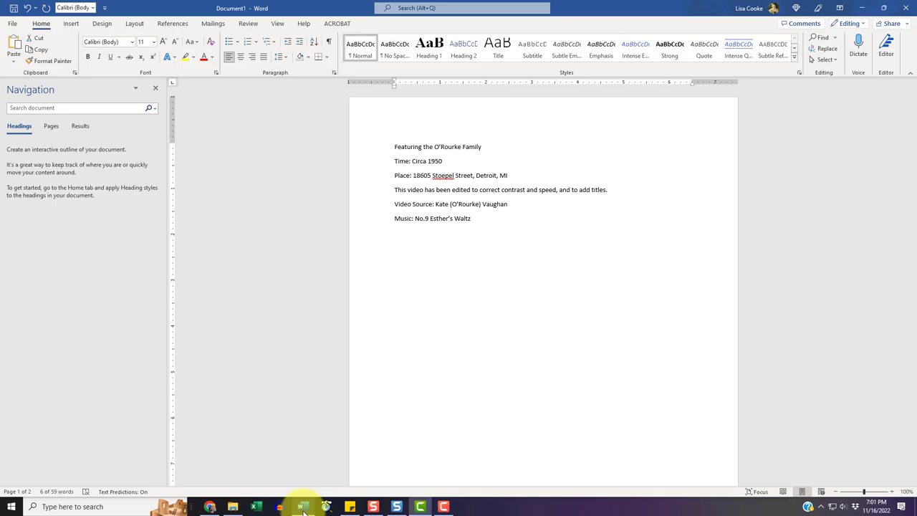
click(375, 204)
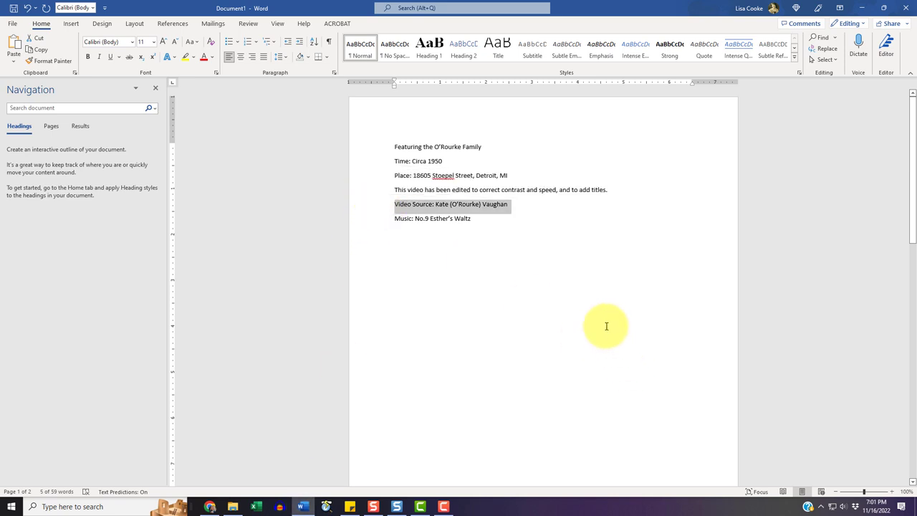
click(421, 507)
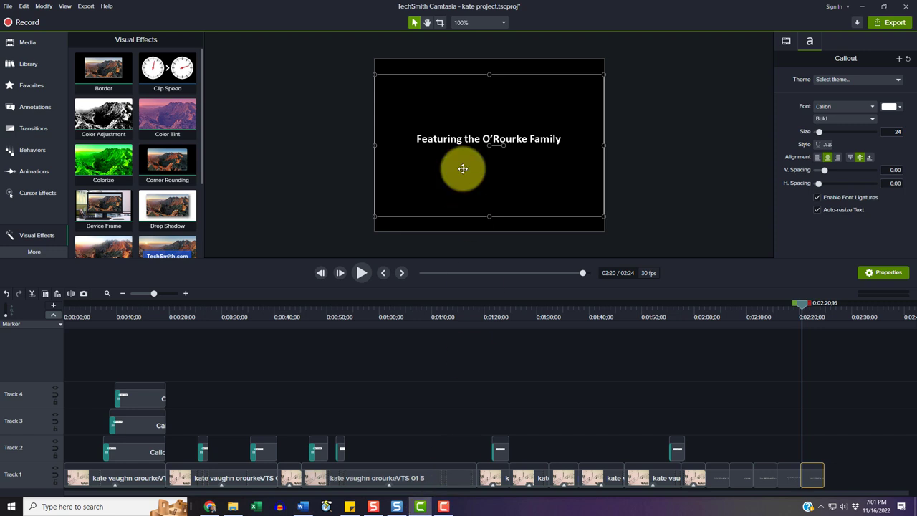
Replace the copied card's text with the Video Source credit, correcting the surname typo.
double_click(460, 138)
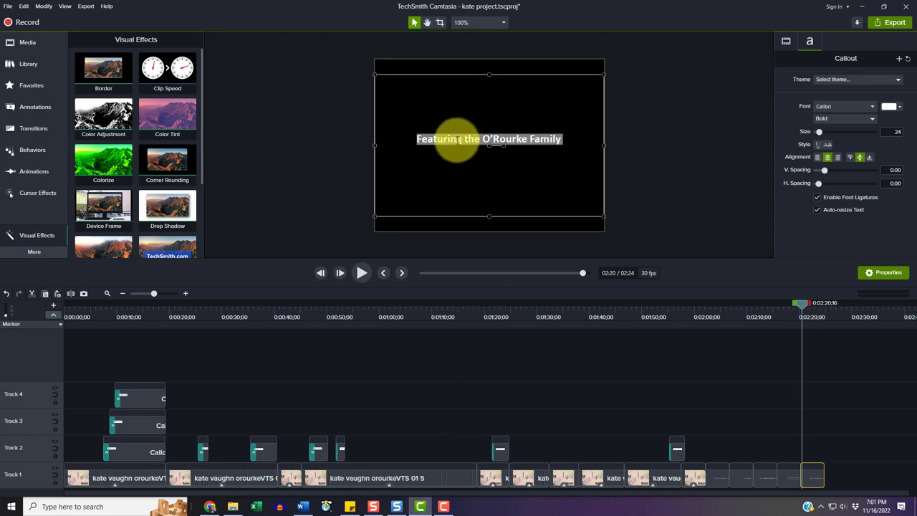
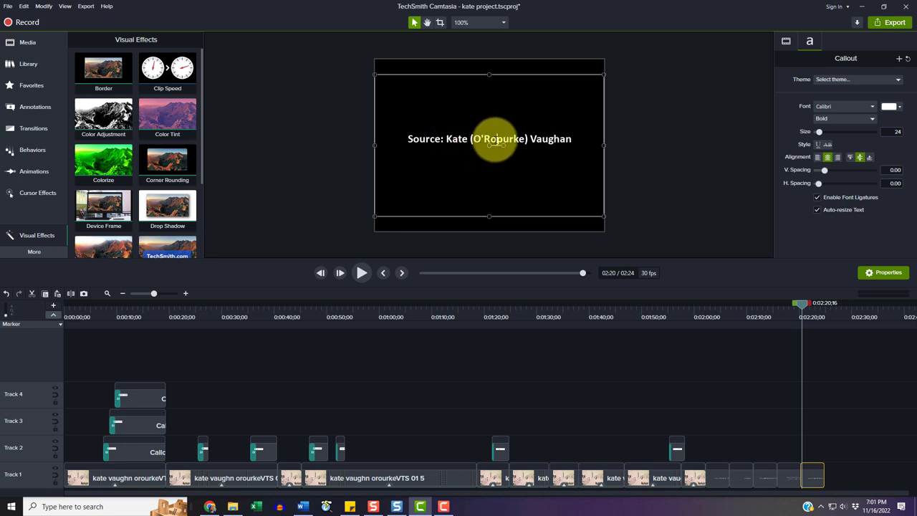
key(Delete)
key(Delete)
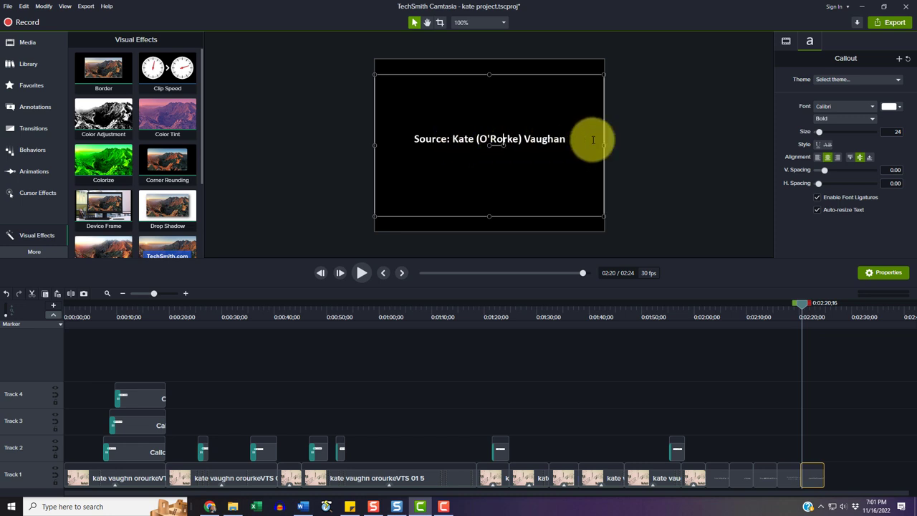
text(u)
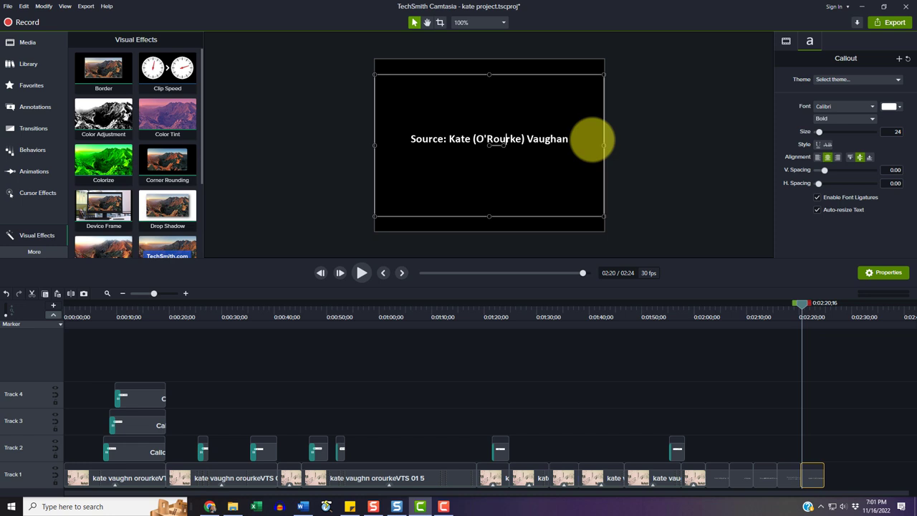
click(649, 147)
Paste another family title card at 2:25;28 and copy the Music line from Word.
click(817, 474)
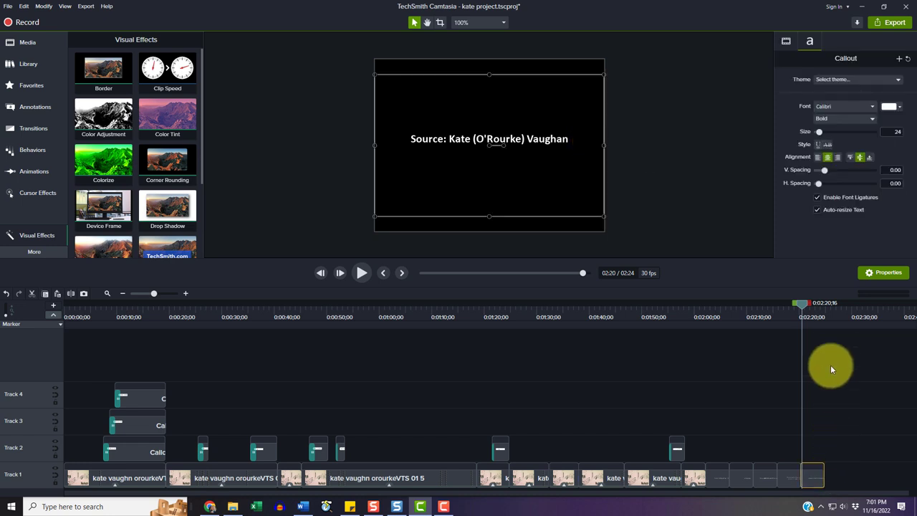
click(830, 316)
key(ctrl+v)
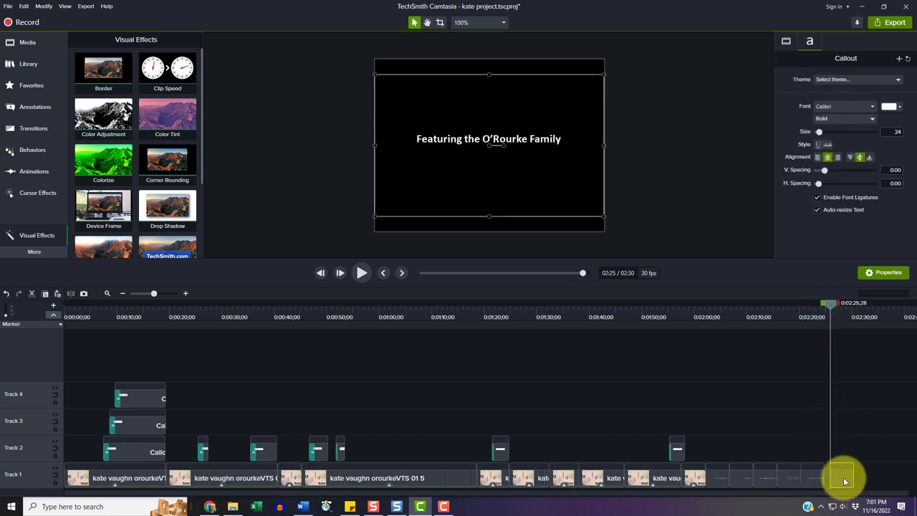
click(301, 507)
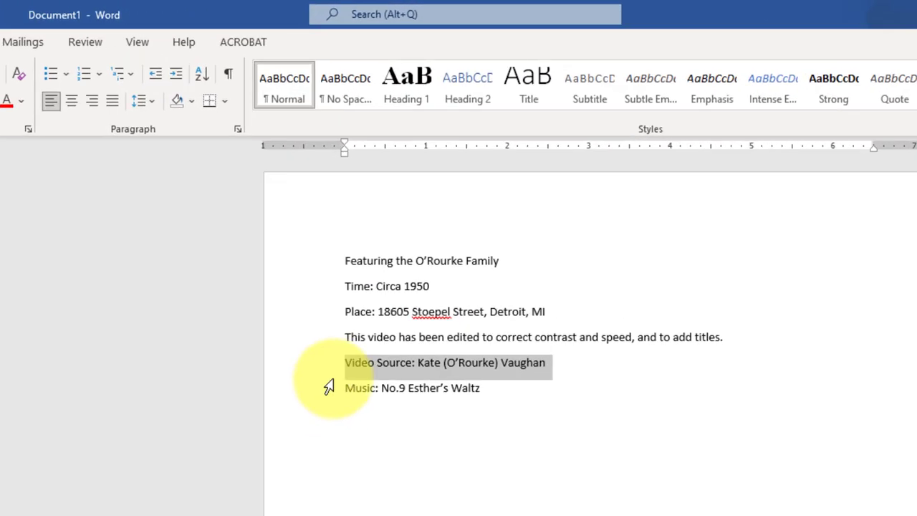
drag(345, 387, 480, 395)
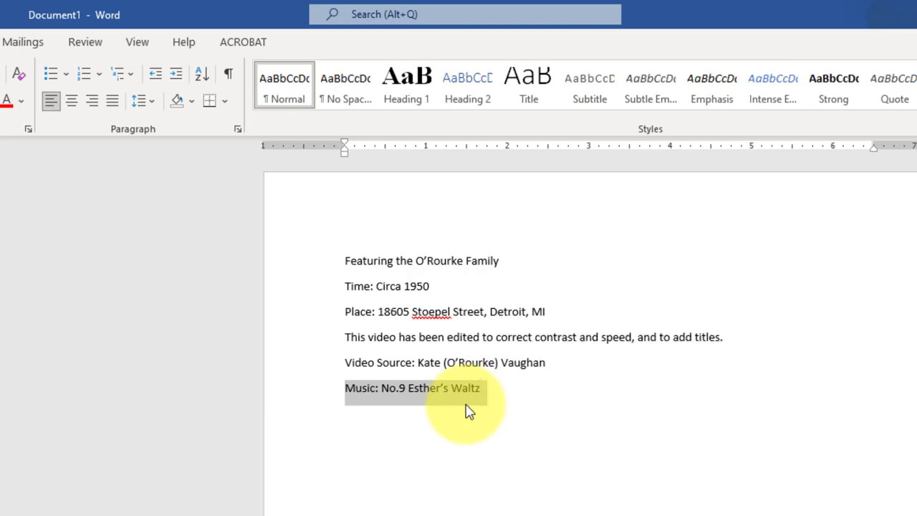
key(alt+Tab)
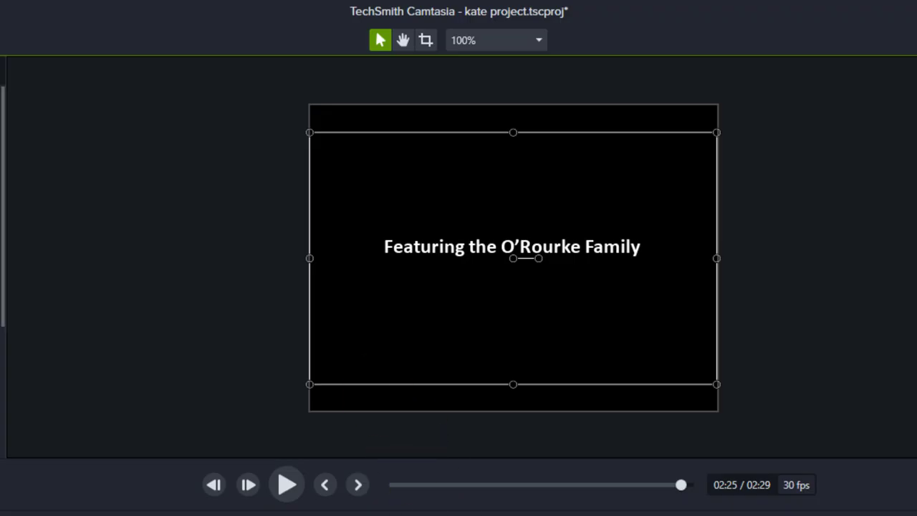
Put the Music line on the last card, bold and centred, with 'No.9 Esther's Waltz' italicised.
double_click(535, 247)
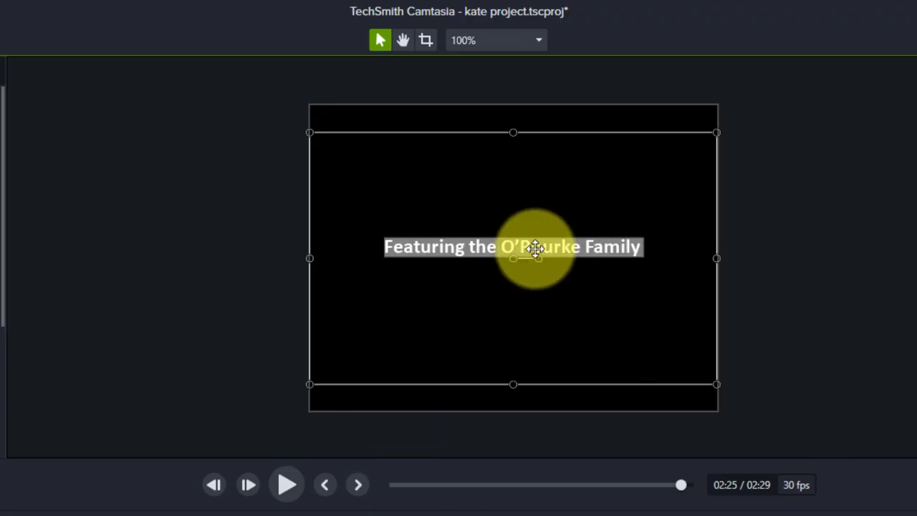
key(Delete)
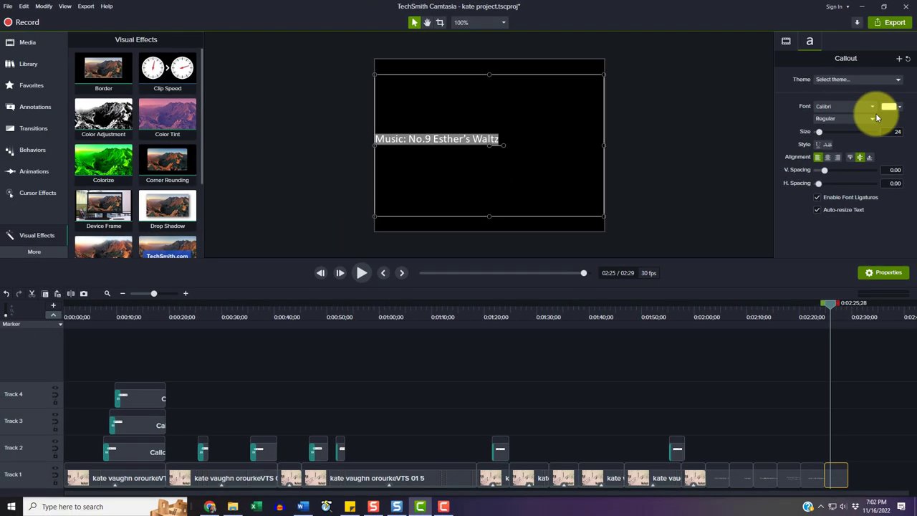
click(895, 127)
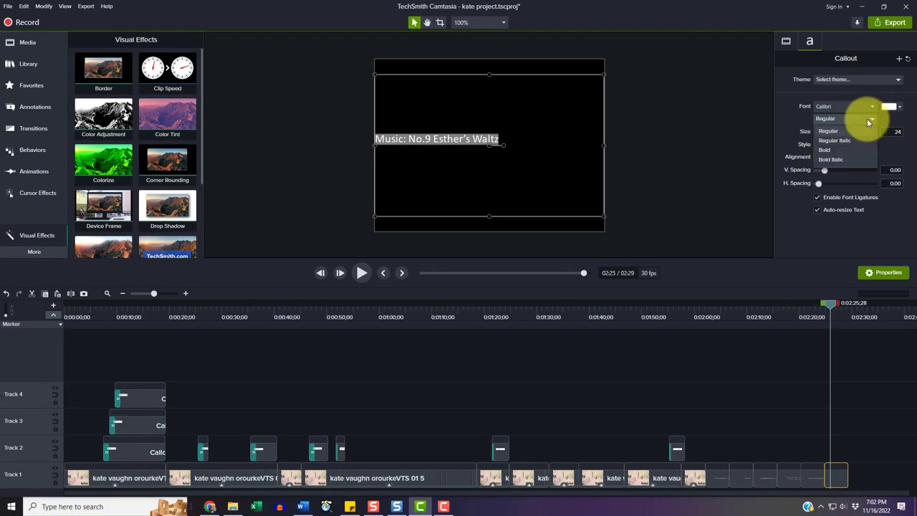
click(854, 149)
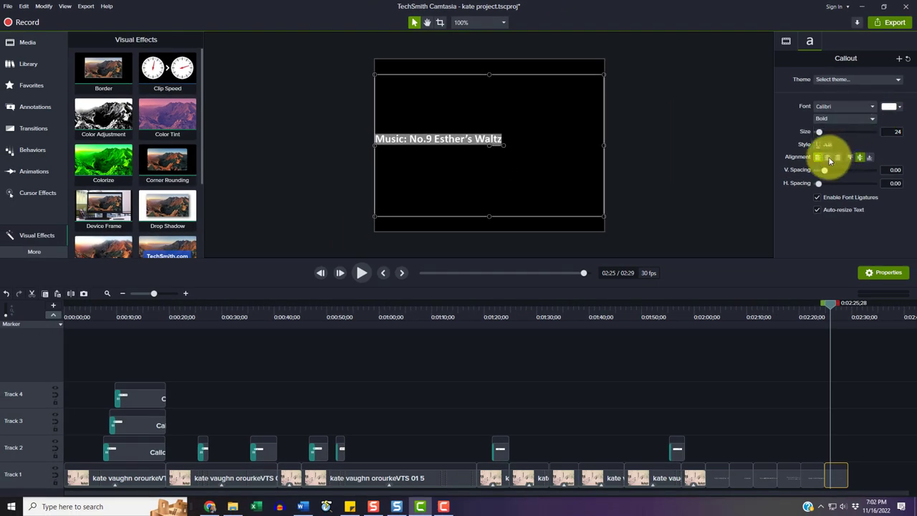
click(829, 157)
click(546, 180)
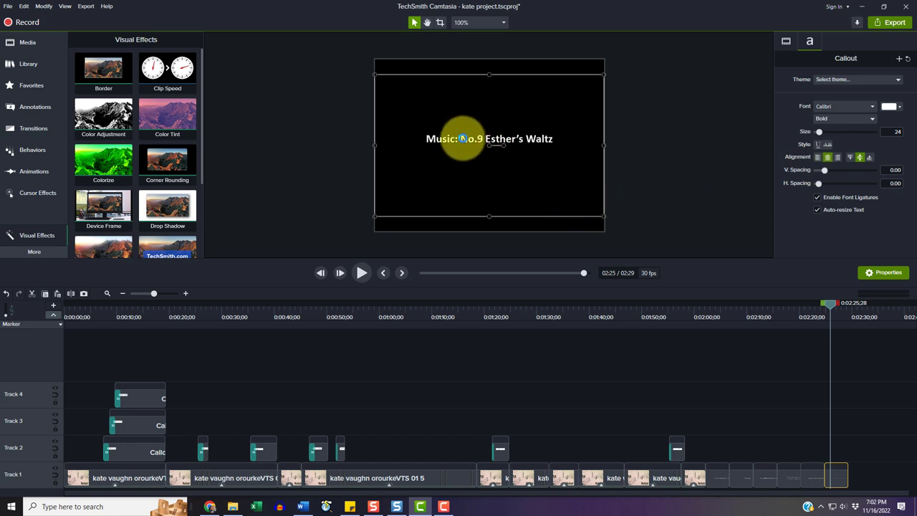
drag(461, 139, 556, 139)
key(ctrl+i)
click(698, 151)
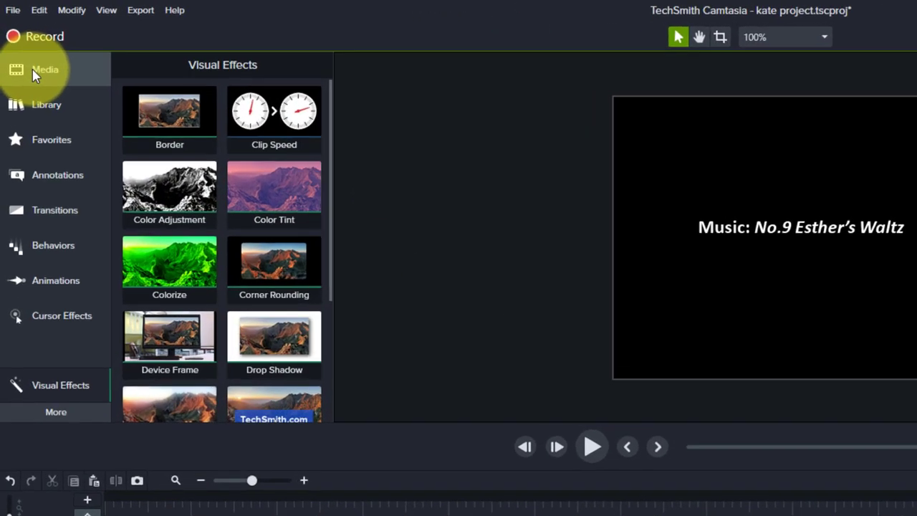
Import 'No.9_Esther's Waltz - Esther Abrami.mp3' into the Media Bin.
click(34, 72)
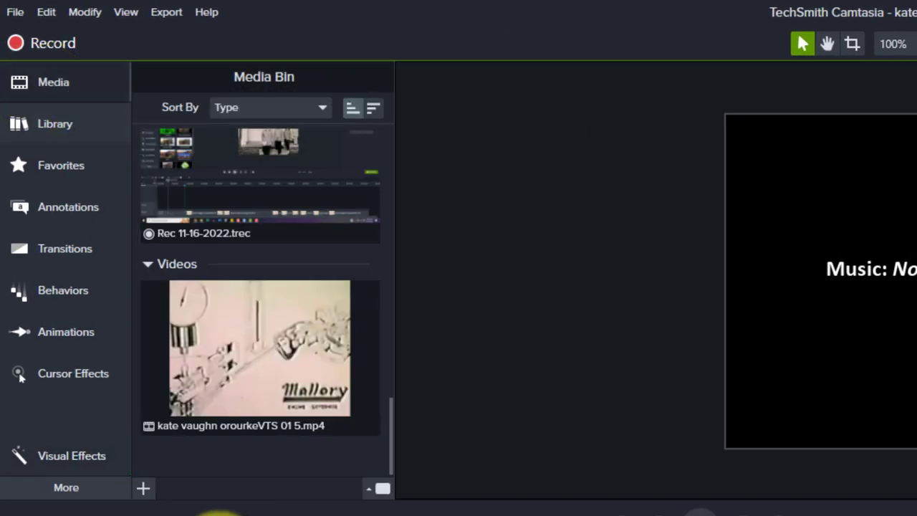
click(143, 491)
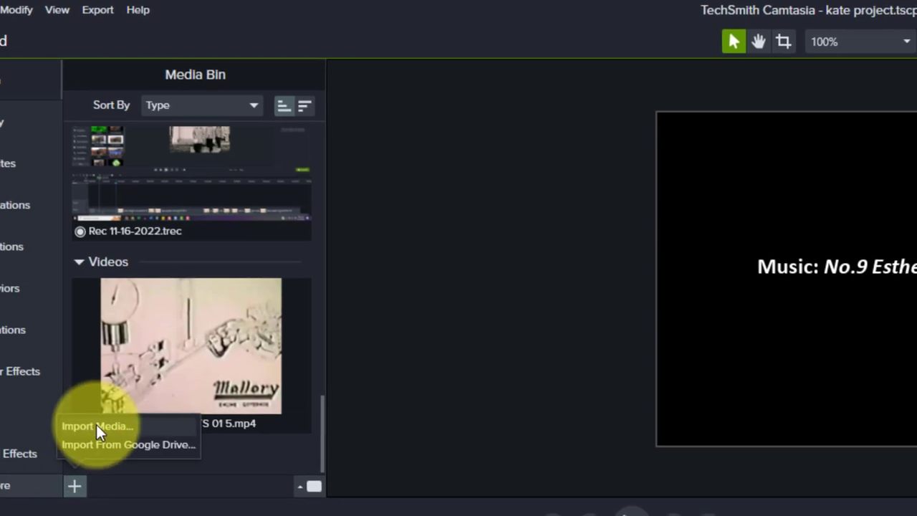
click(96, 425)
key(ctrl+a)
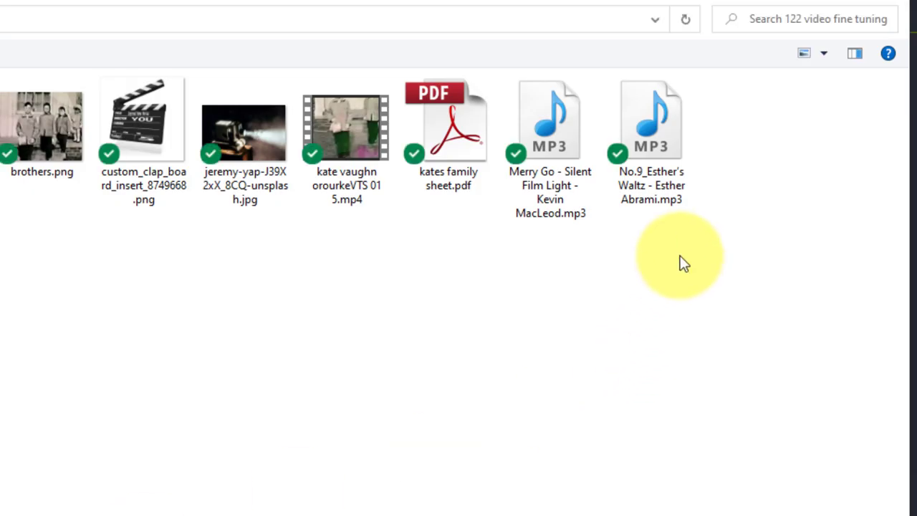
click(664, 205)
key(Return)
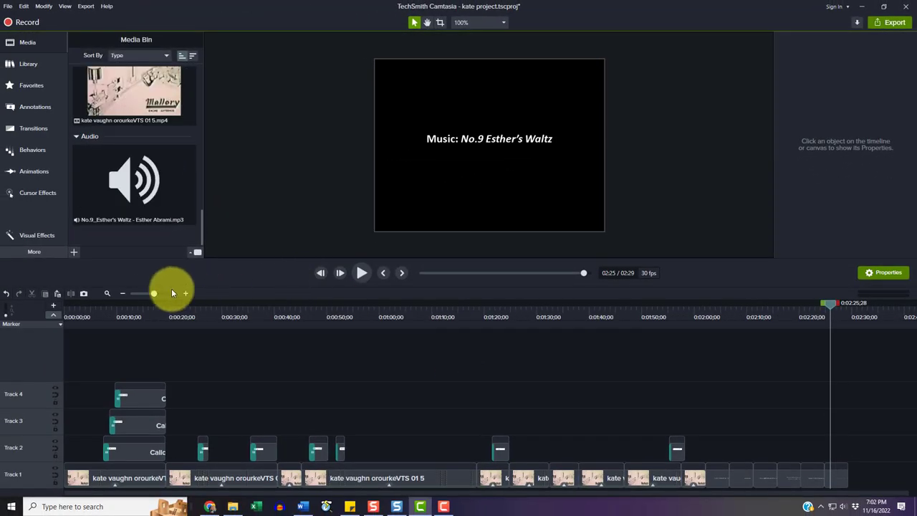
Place the Esther's Waltz audio on a new Track 5 and trim it to end with the film at 02:29.
click(123, 293)
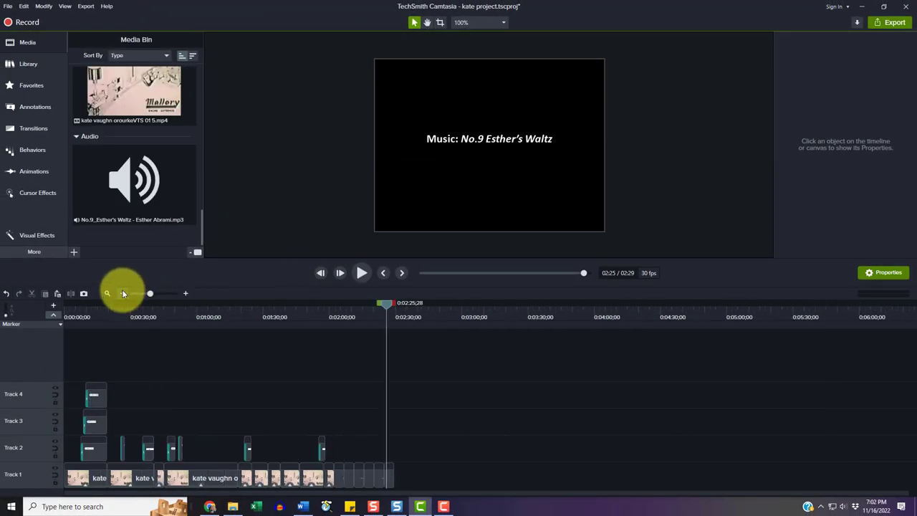
click(123, 293)
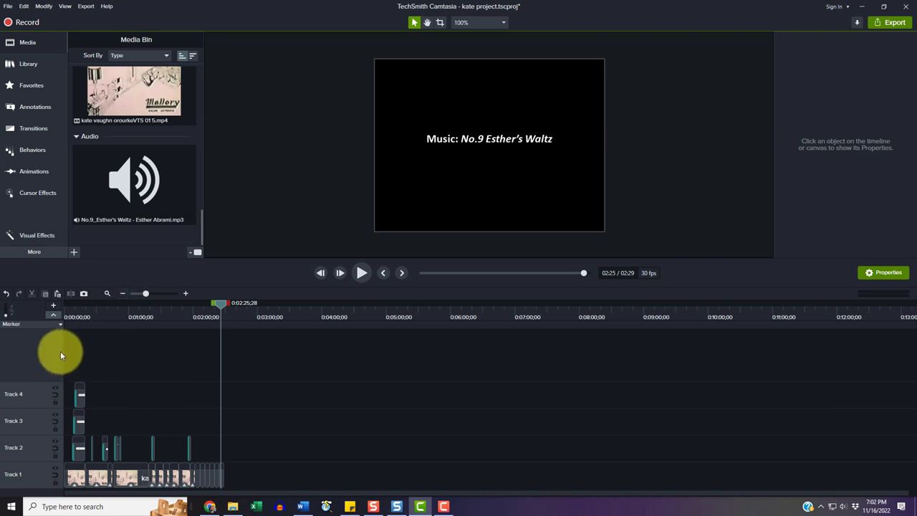
drag(167, 434, 22, 315)
drag(215, 456, 35, 335)
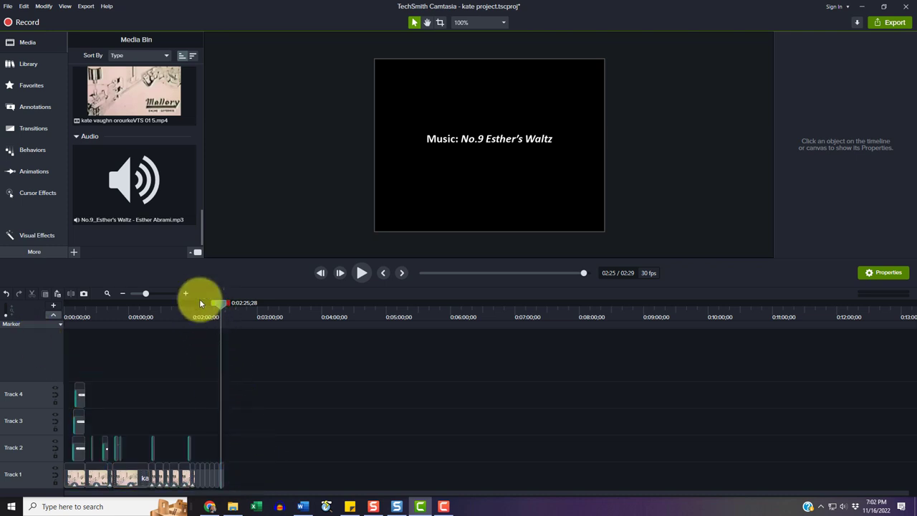
click(108, 203)
drag(107, 203, 57, 350)
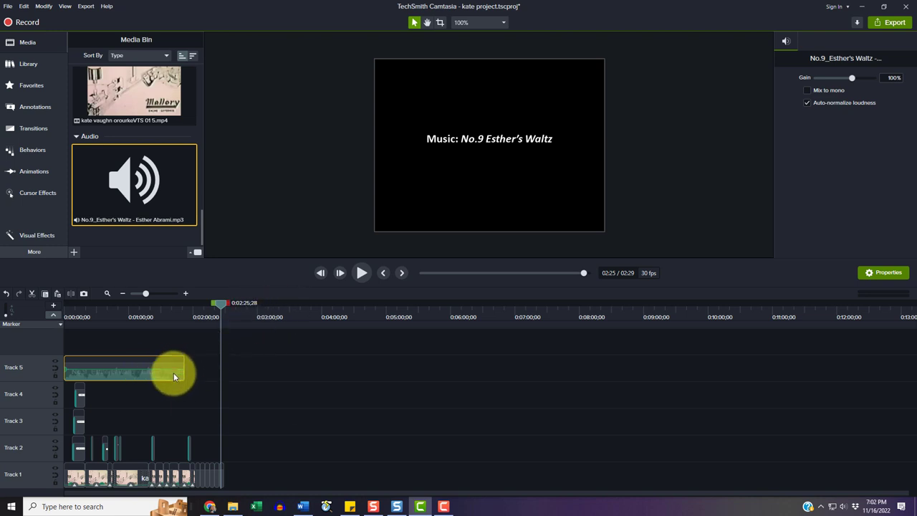
drag(117, 198, 163, 363)
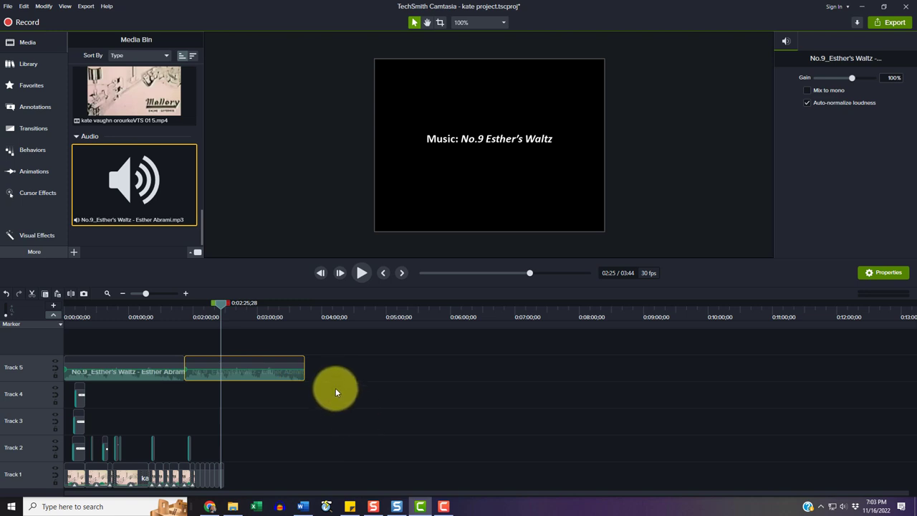
drag(302, 372, 229, 371)
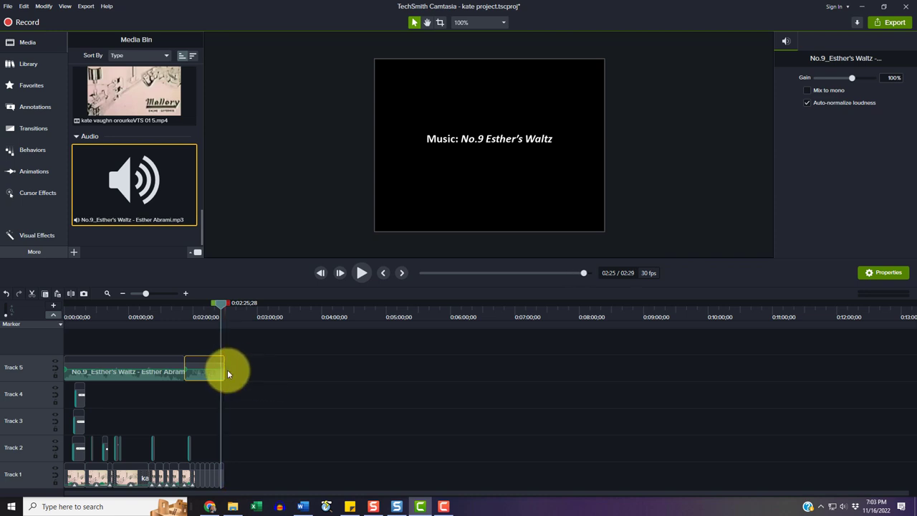
drag(148, 293, 153, 293)
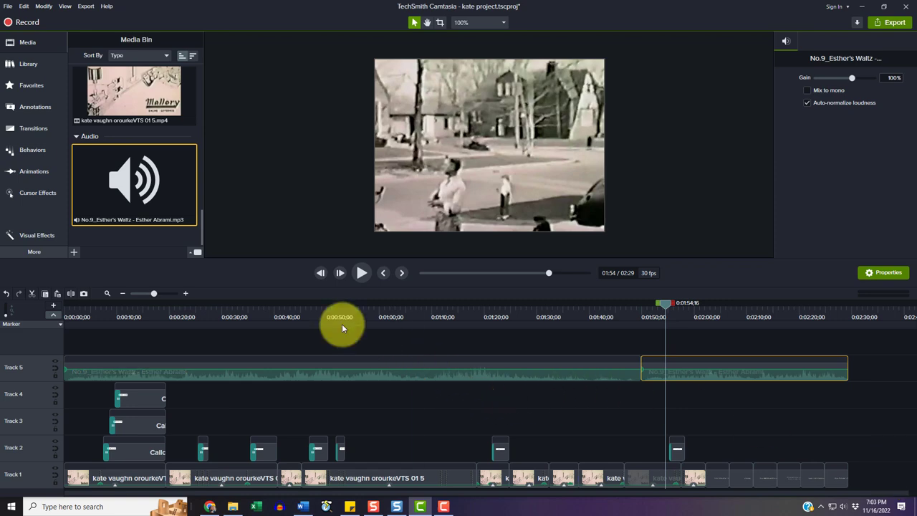
Drag Fade transitions onto the closing title-card clips at the end of Track 1.
click(34, 128)
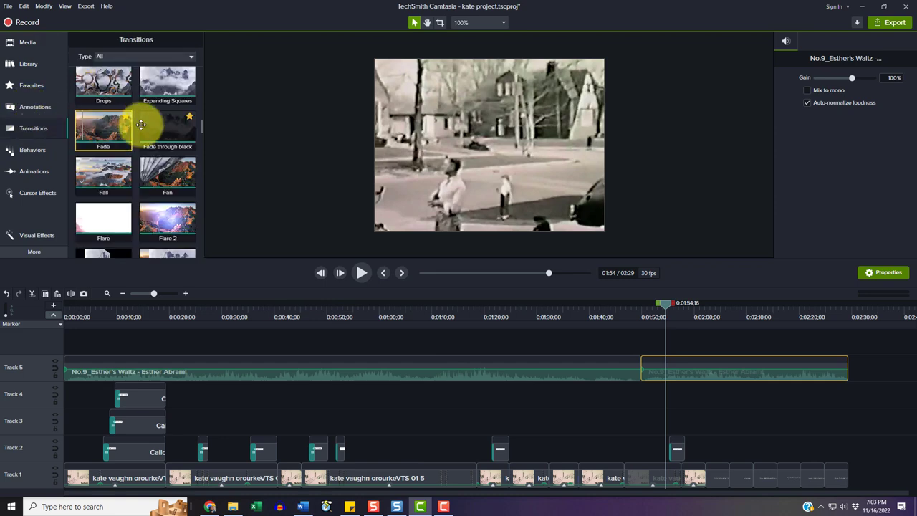
drag(100, 127, 734, 486)
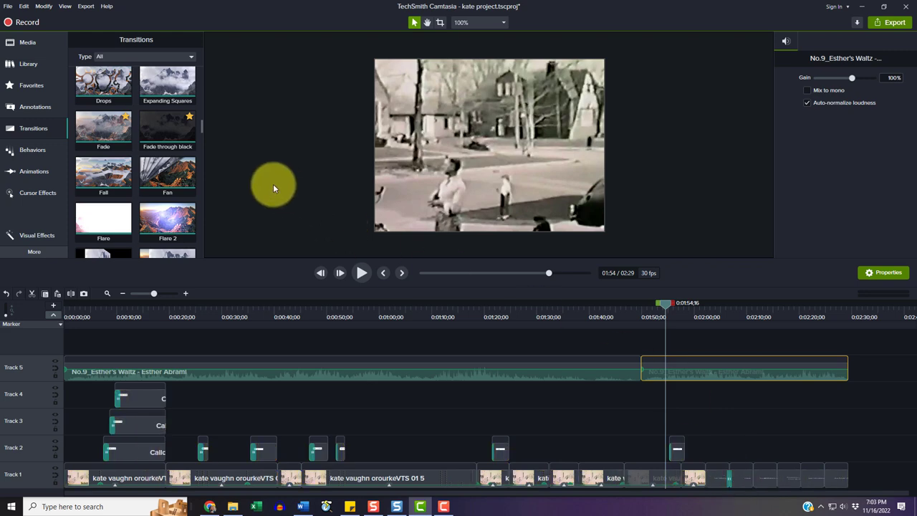
click(185, 293)
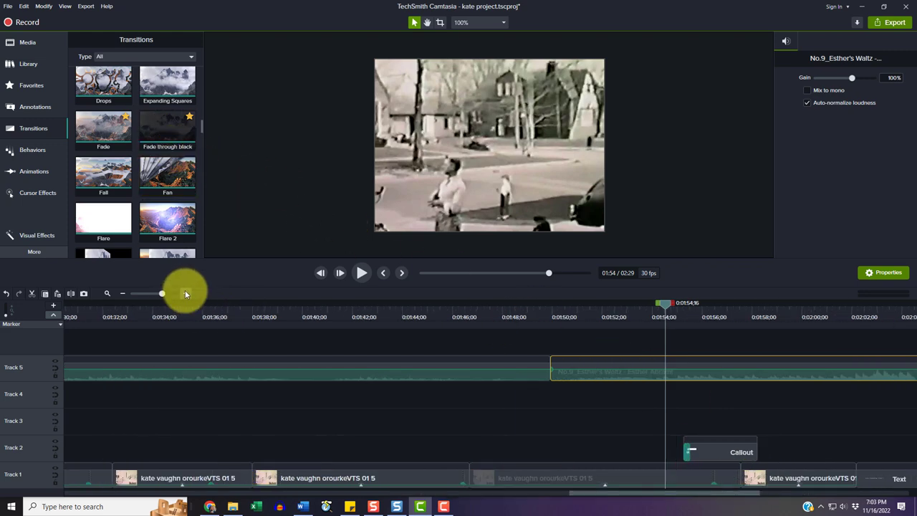
click(122, 293)
drag(92, 133, 749, 475)
drag(133, 149, 784, 477)
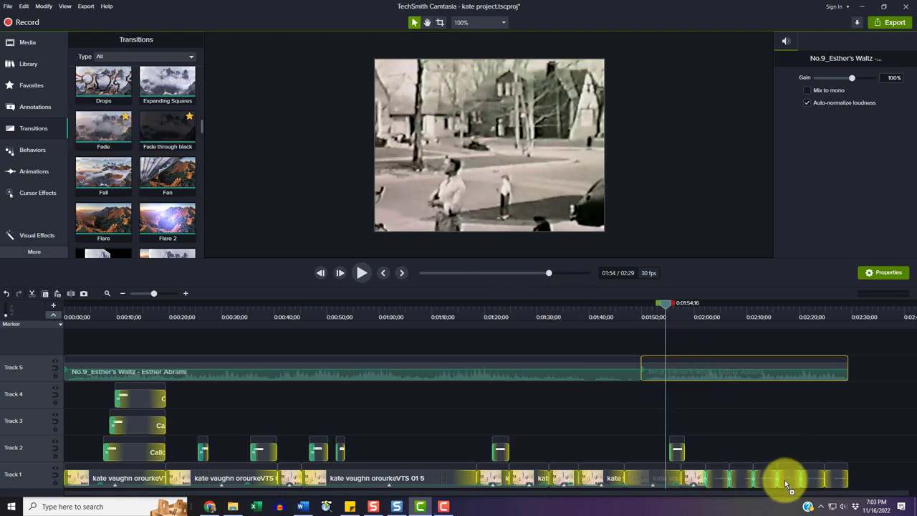
drag(113, 133, 819, 444)
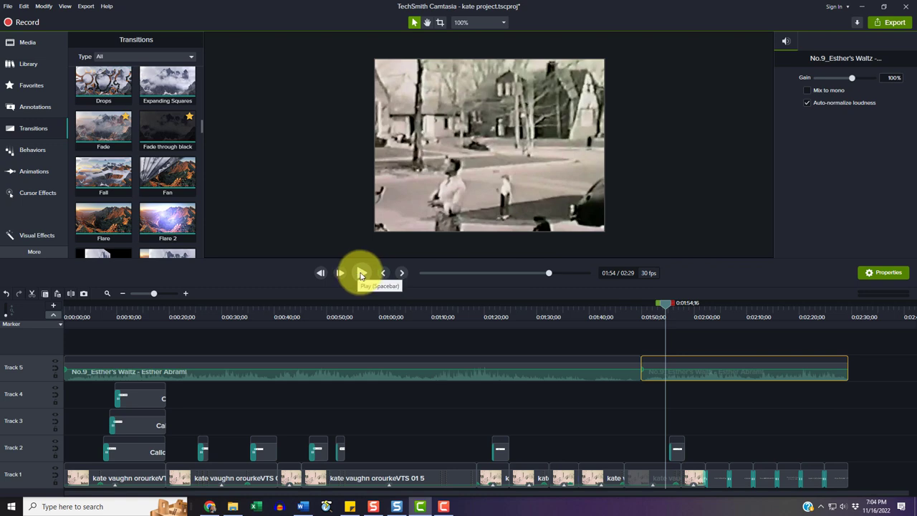
click(362, 273)
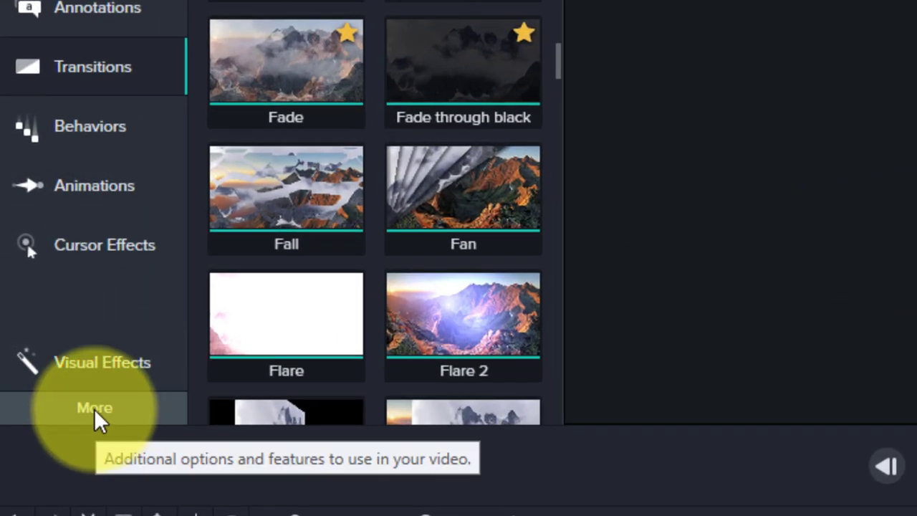
Apply a Fade Out audio effect to the Track 5 waltz clip and play the ending to check it.
click(50, 293)
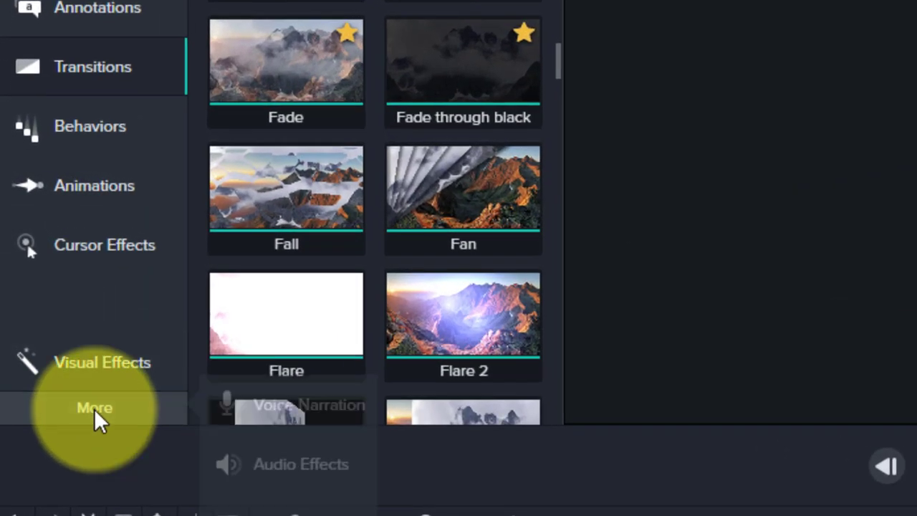
click(246, 465)
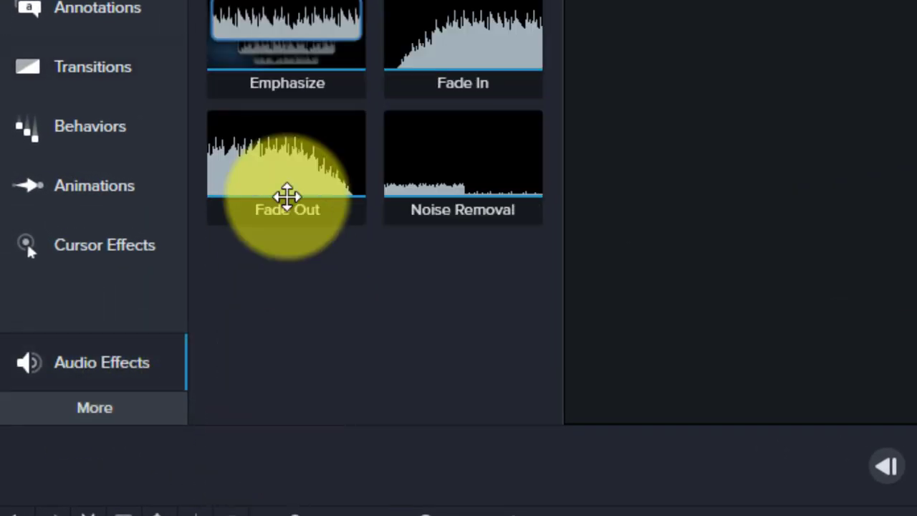
drag(277, 155, 834, 376)
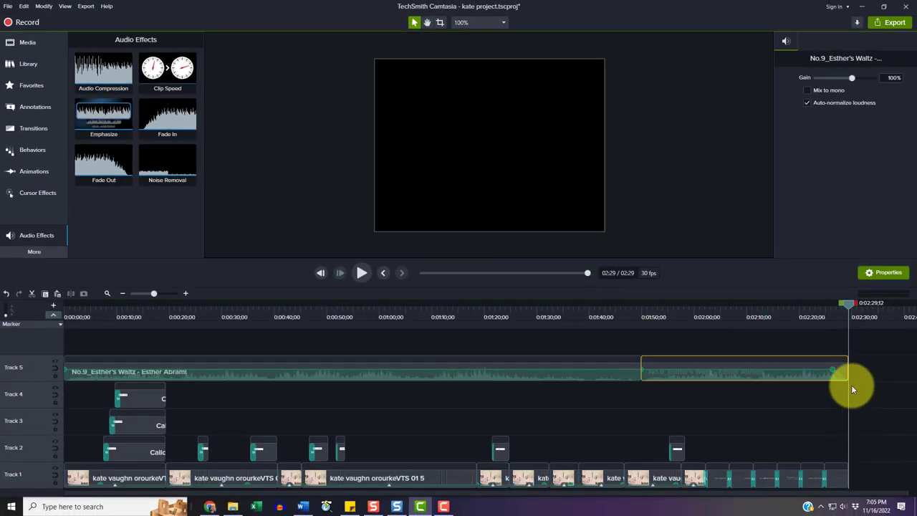
click(817, 317)
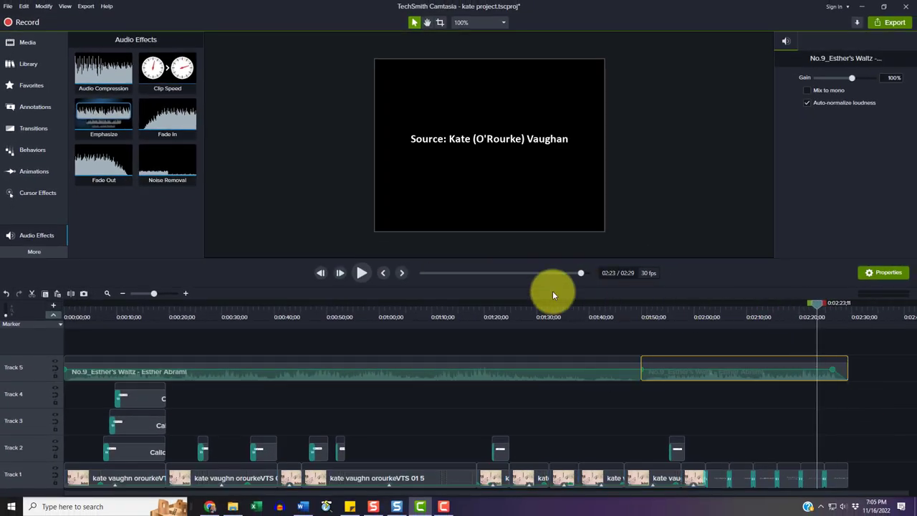
click(365, 273)
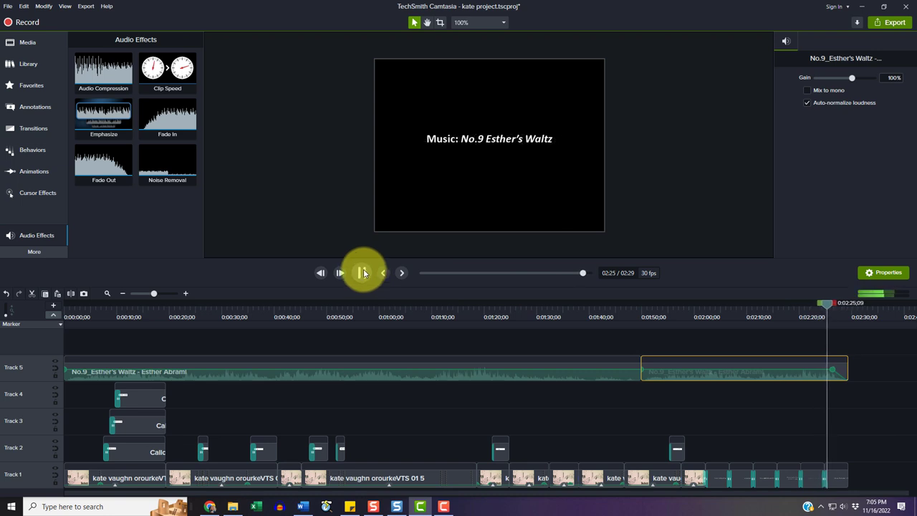